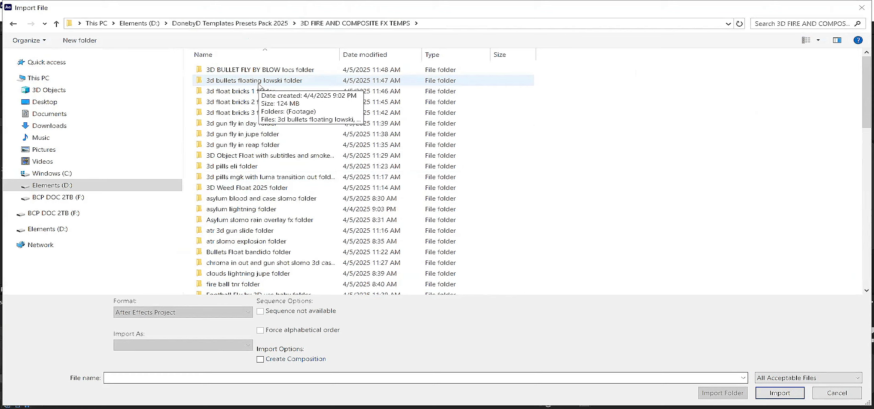
Step: Import the 3D BULLET FLY BY BLOW locs project from its folder within 3D FIRE AND COMPOSITE FX TEMPS, dismissing the missing effect warning
{"action": "left_click", "coordinate": [258, 75]}
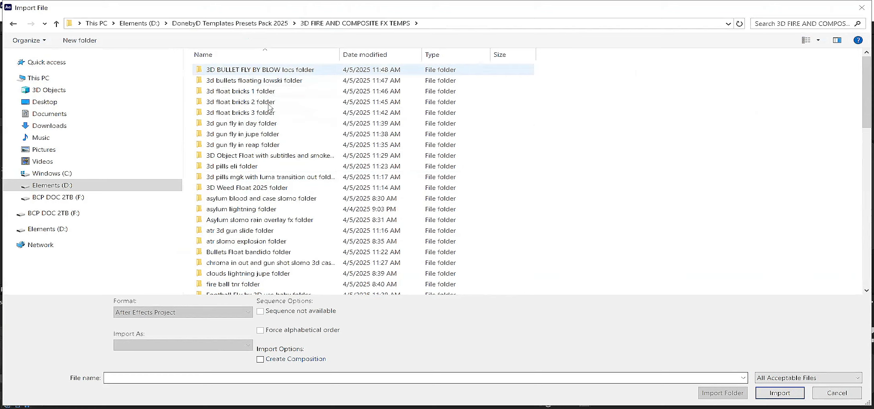
{"action": "left_click", "coordinate": [231, 74]}
{"action": "key", "text": "Return"}
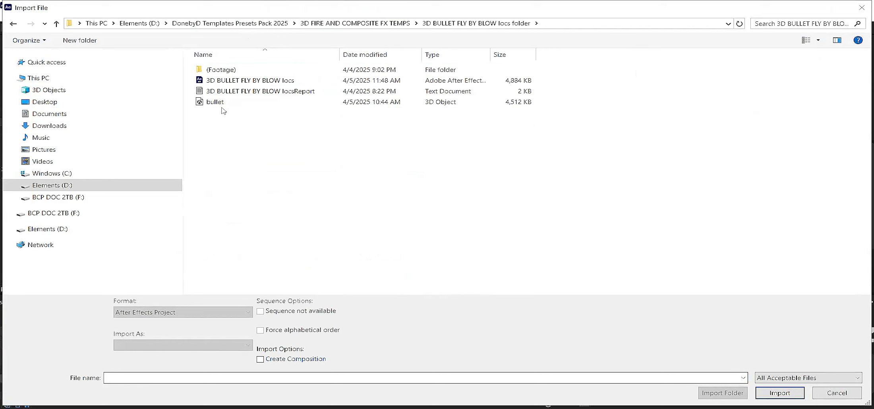
{"action": "double_click", "coordinate": [223, 81]}
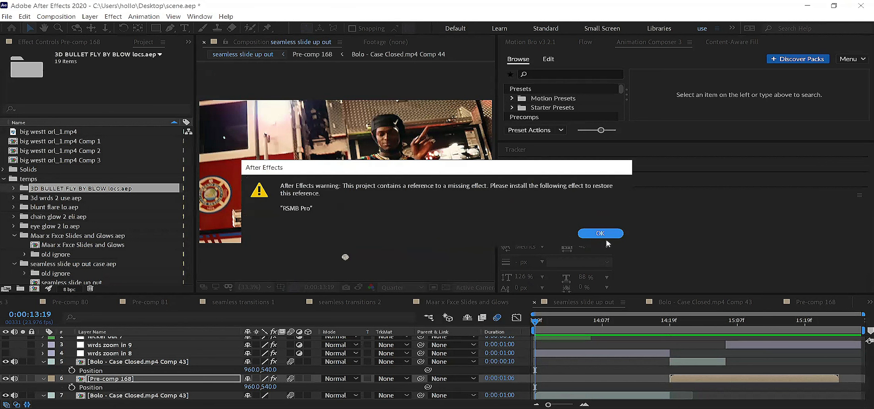
{"action": "key", "text": "Return"}
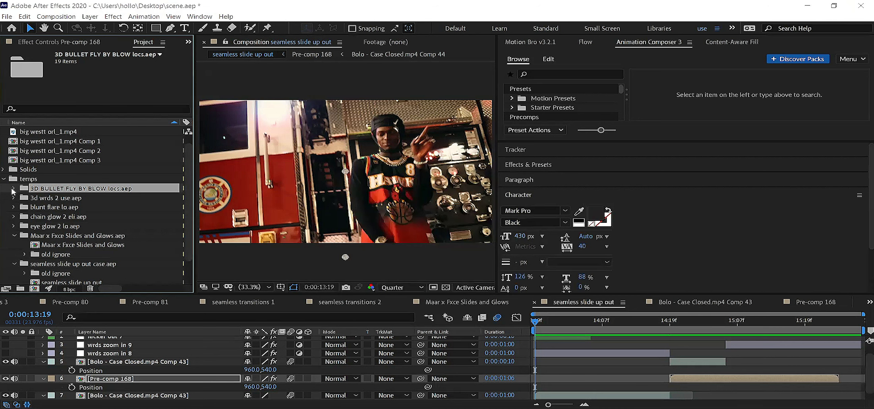
Step: Open the 3D BULLET FLY BY BLOW composition from the imported folder and preview it in an enlarged viewer
{"action": "key", "text": "Right"}
{"action": "key", "text": "Down"}
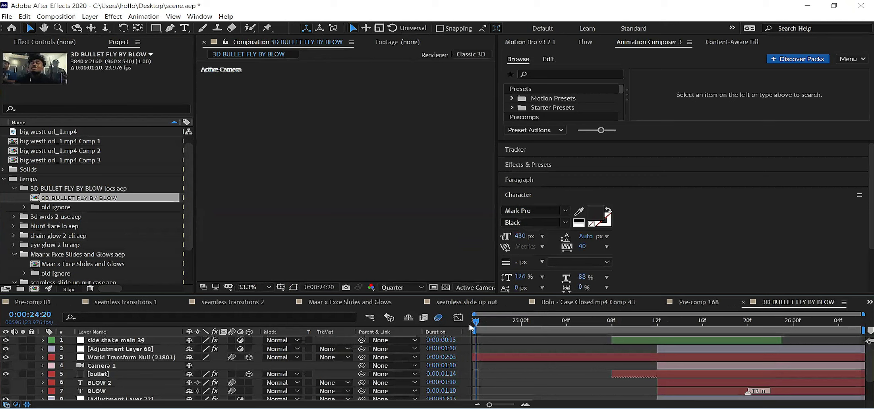
{"action": "key", "text": "space"}
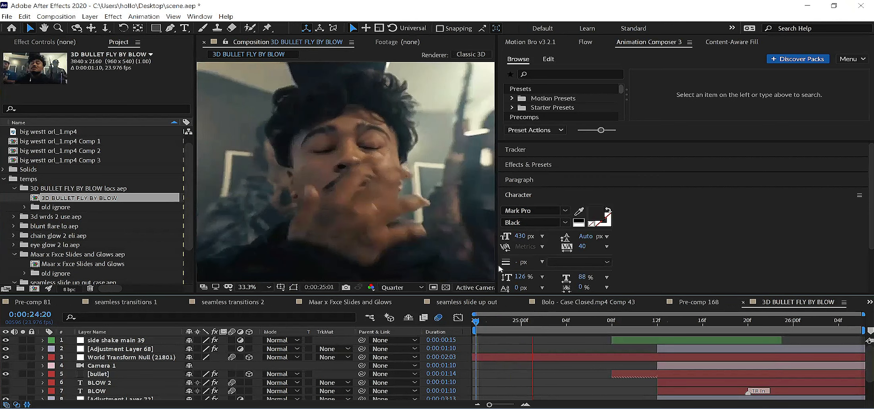
{"action": "left_click_drag", "start_coordinate": [667, 258], "coordinate": [716, 260]}
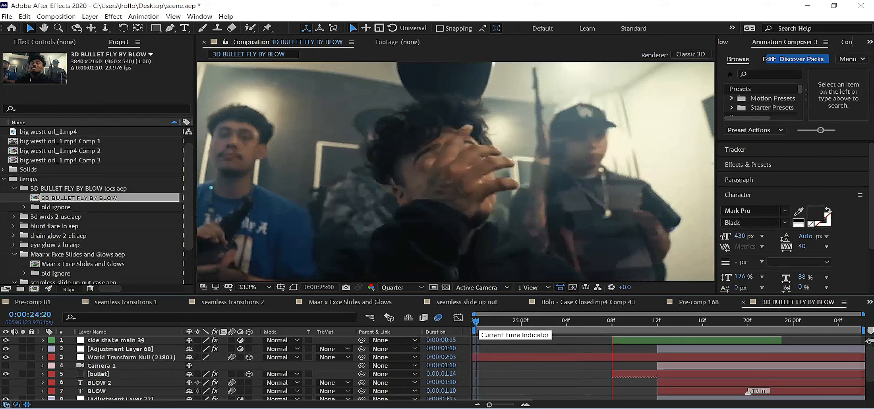
{"action": "scroll", "coordinate": [16, 381], "scroll_direction": "down", "scroll_amount": 3}
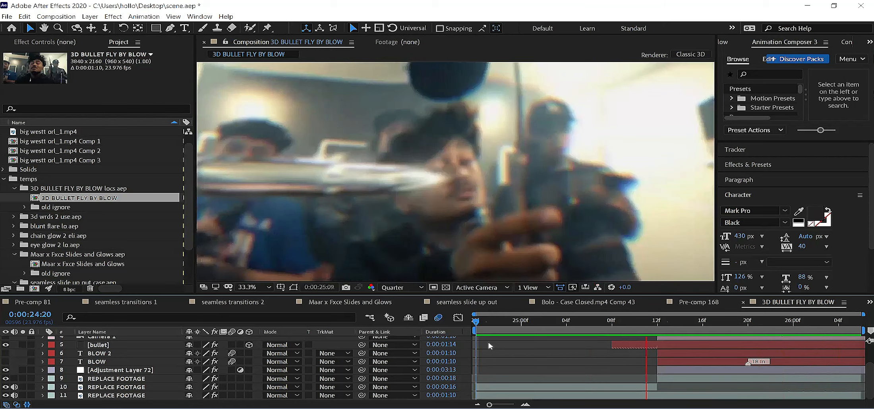
{"action": "key", "text": "space"}
Step: At 0:00:26:04, make the BLOW 2 text layer visible and replace its text with "change"
{"action": "left_click_drag", "start_coordinate": [577, 326], "coordinate": [844, 336]}
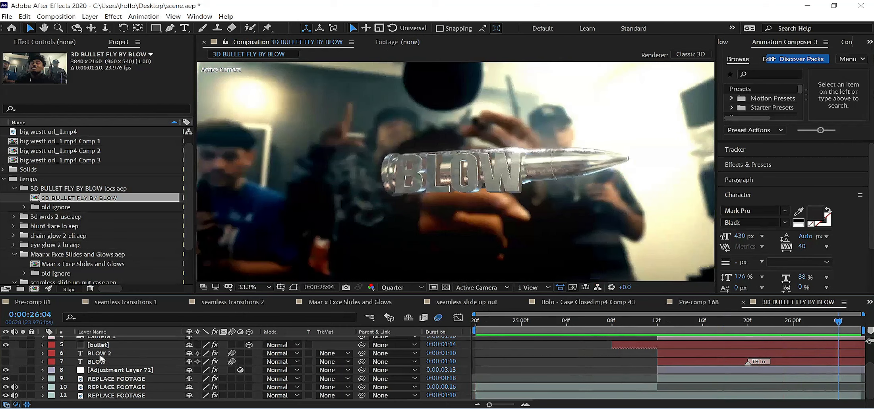
{"action": "left_click", "coordinate": [101, 355]}
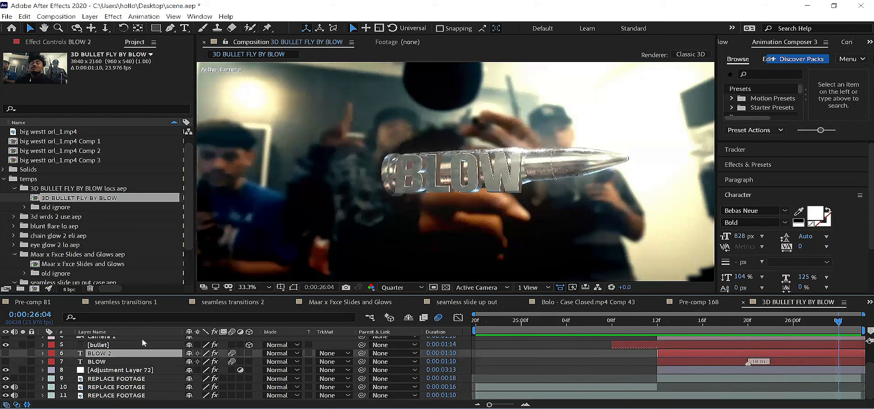
{"action": "right_click", "coordinate": [99, 357]}
{"action": "left_click", "coordinate": [6, 354]}
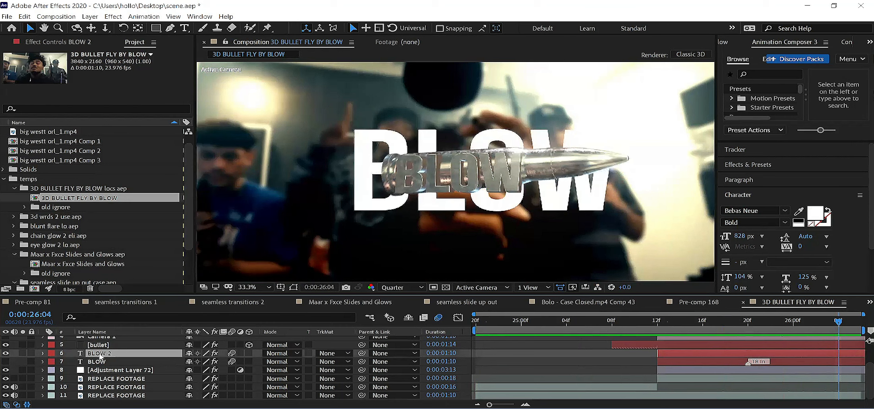
{"action": "double_click", "coordinate": [90, 352]}
{"action": "type", "text": "change"}
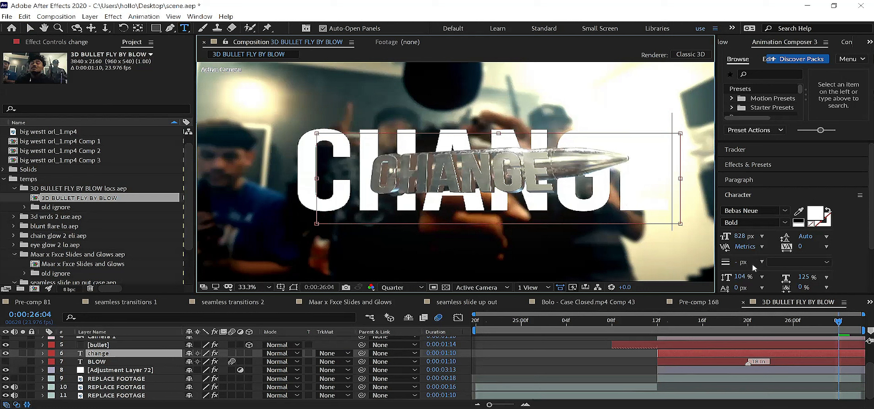
Step: Reduce the font size of the whole "change" text to 648 px and hide that text layer again
{"action": "left_click_drag", "start_coordinate": [737, 239], "coordinate": [741, 238]}
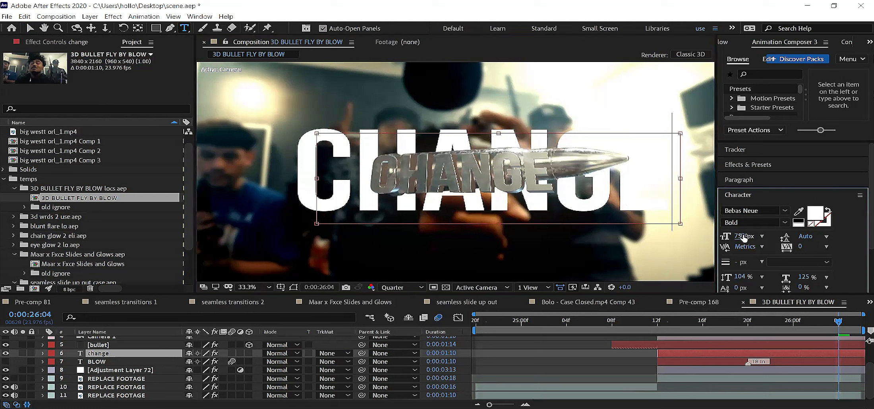
{"action": "key", "text": "ctrl+a"}
{"action": "left_click_drag", "start_coordinate": [742, 238], "coordinate": [711, 246]}
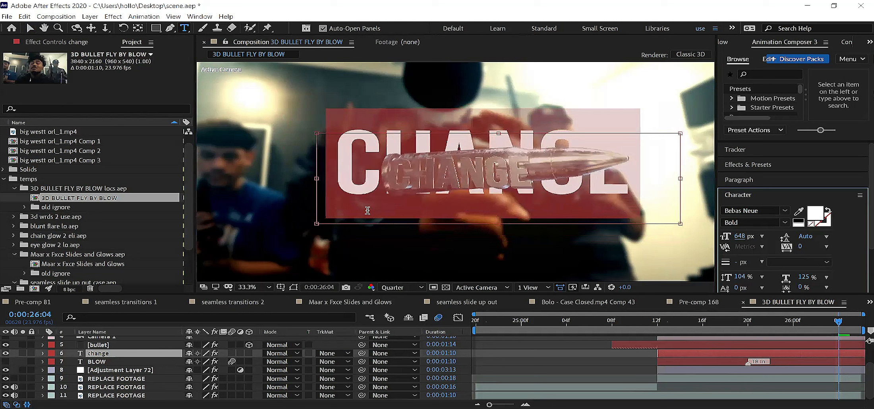
{"action": "left_click", "coordinate": [97, 346]}
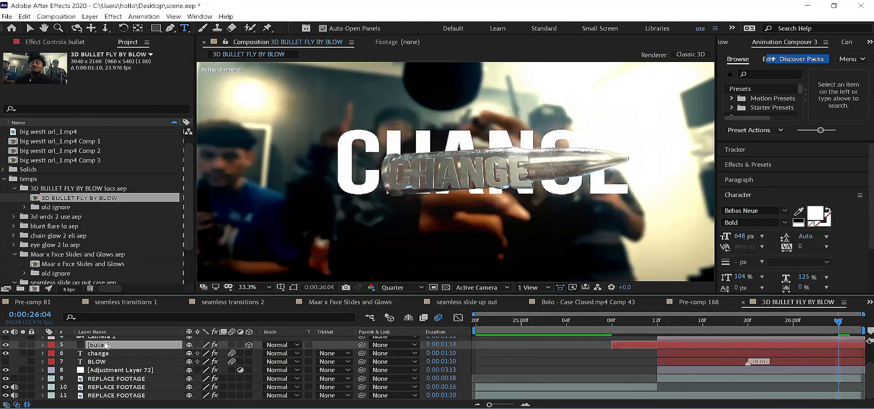
{"action": "left_click", "coordinate": [5, 354]}
Step: Examine which layers the bullet layer's Element effect uses for Custom Text and Masks and Custom Texture Maps
{"action": "left_click", "coordinate": [55, 43]}
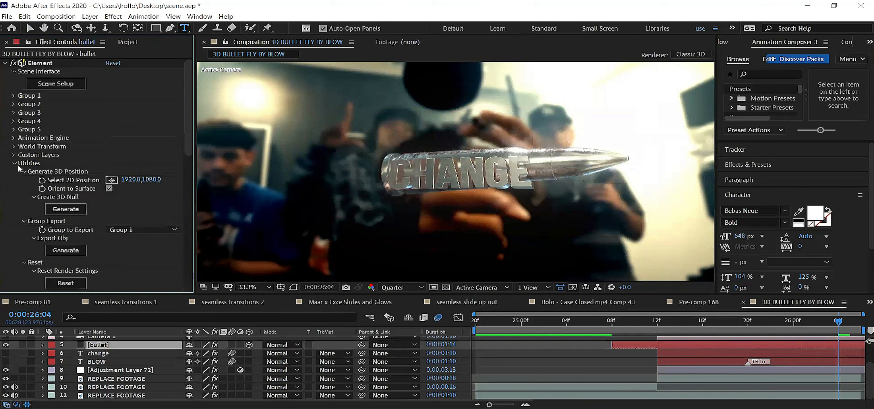
{"action": "left_click", "coordinate": [15, 155]}
{"action": "scroll", "coordinate": [15, 158], "scroll_direction": "down", "scroll_amount": 3}
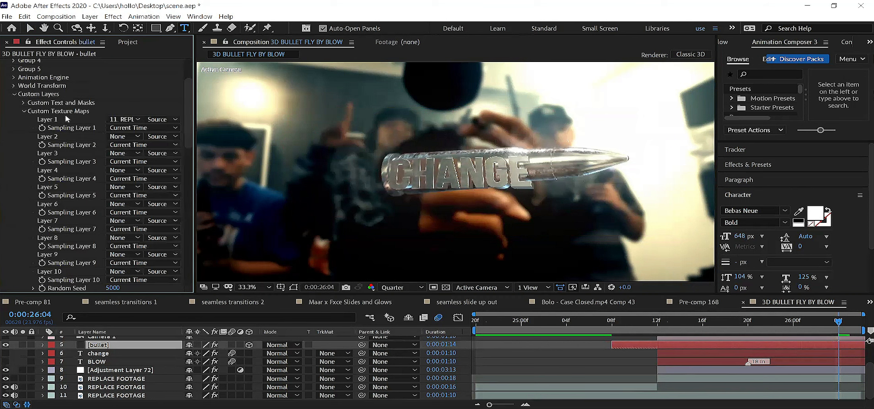
{"action": "left_click", "coordinate": [25, 102]}
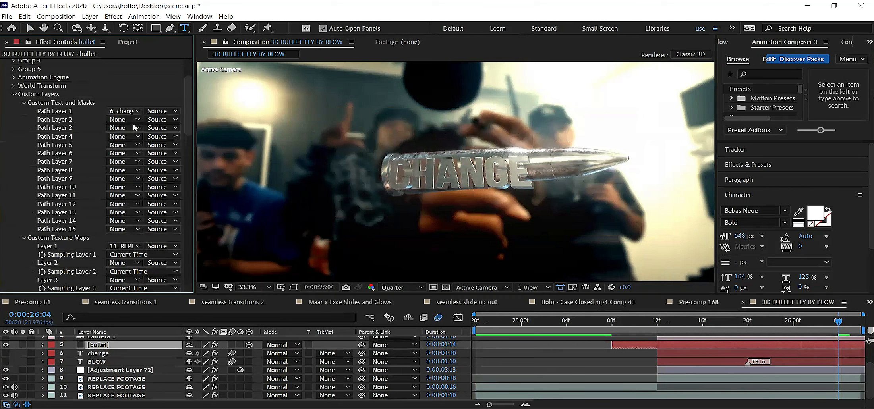
{"action": "left_click", "coordinate": [147, 176]}
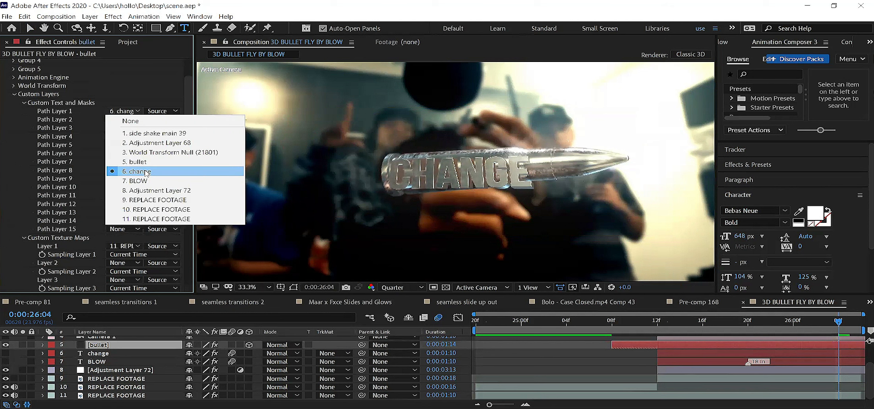
{"action": "left_click", "coordinate": [24, 103]}
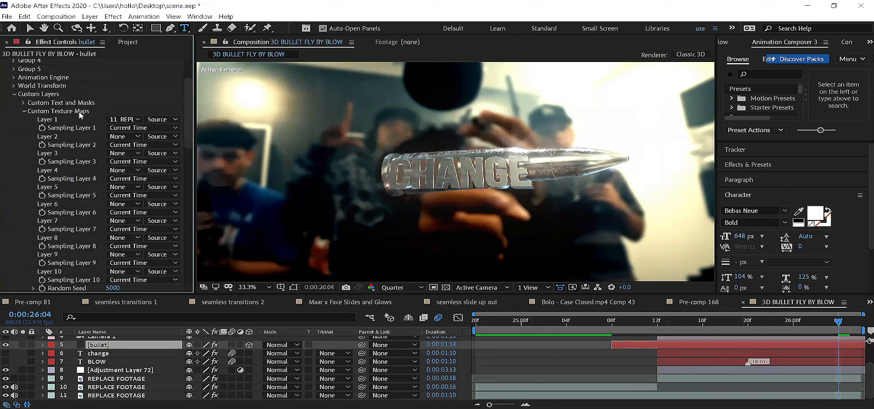
{"action": "left_click", "coordinate": [157, 229]}
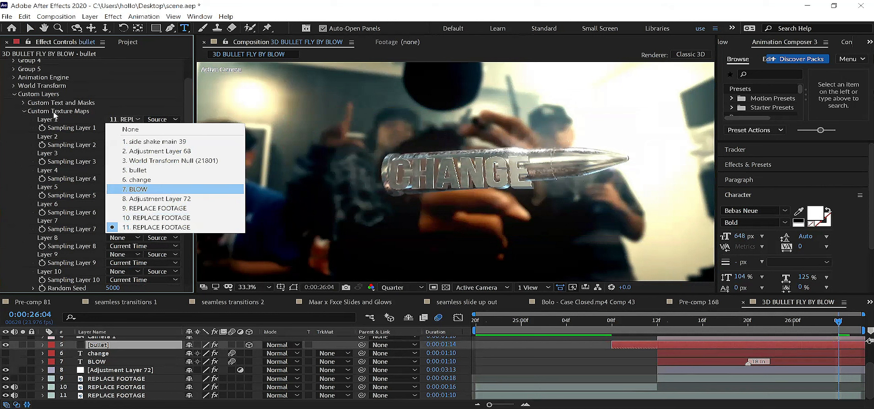
{"action": "left_click", "coordinate": [425, 186]}
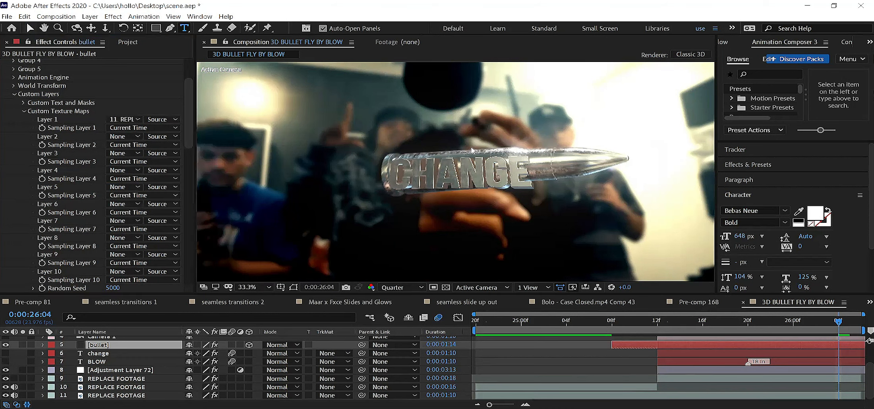
Step: Open the Scene Setup of the Element effect on the bullet layer
{"action": "key", "text": "v"}
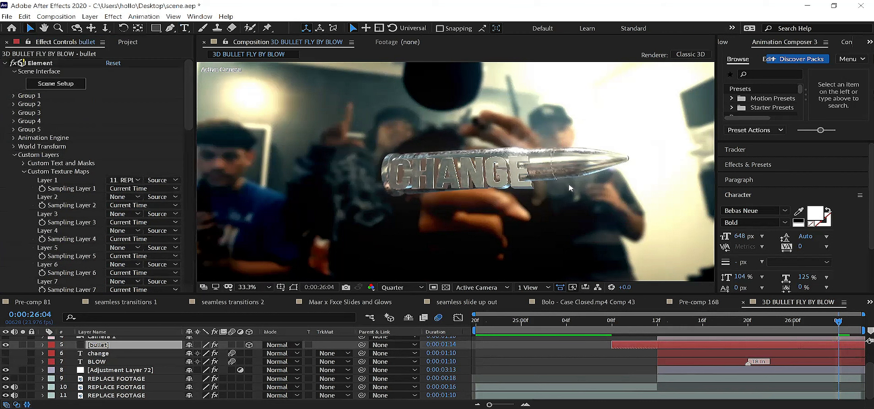
{"action": "left_click", "coordinate": [66, 85]}
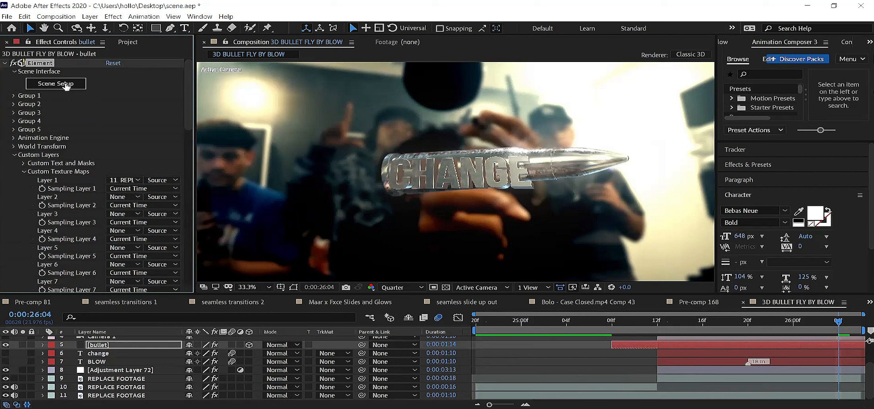
{"action": "left_click", "coordinate": [65, 85]}
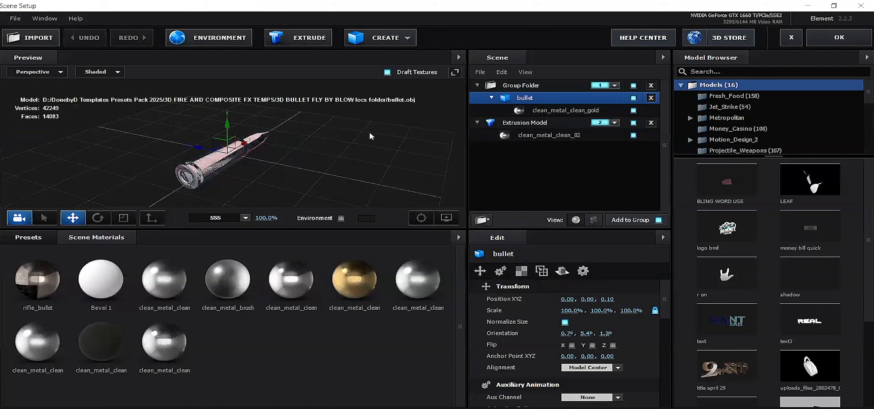
{"action": "left_click_drag", "start_coordinate": [225, 156], "coordinate": [246, 134]}
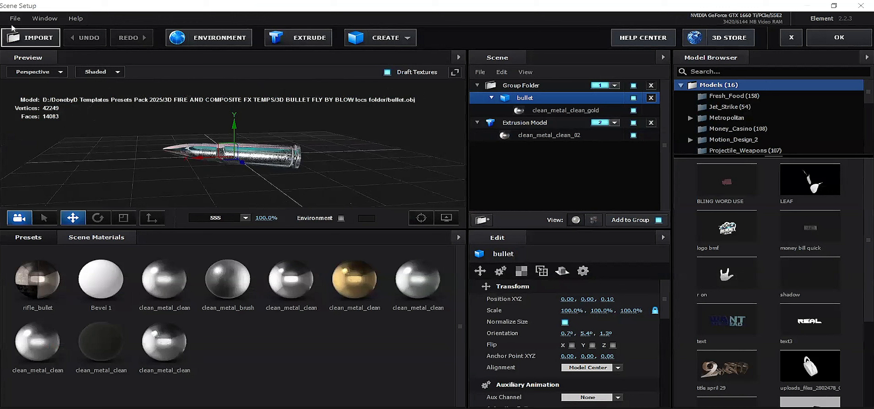
Step: Check the scene for missing models and materials with Relink Scene Files, then close the Relink Assets dialog
{"action": "key", "text": "alt+f"}
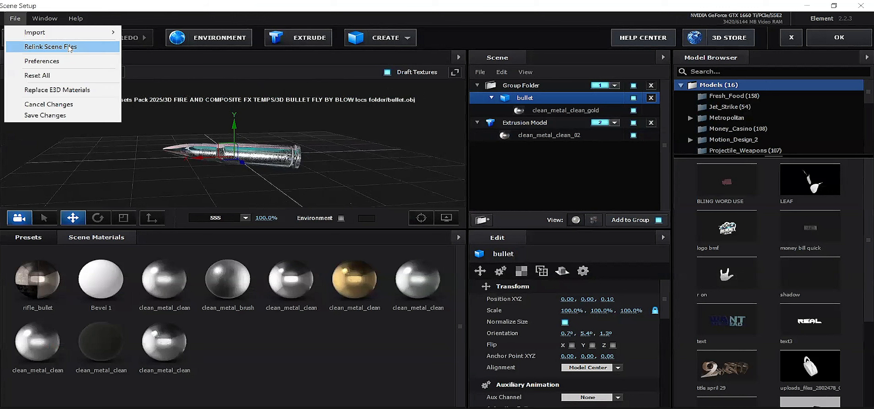
{"action": "left_click", "coordinate": [282, 135]}
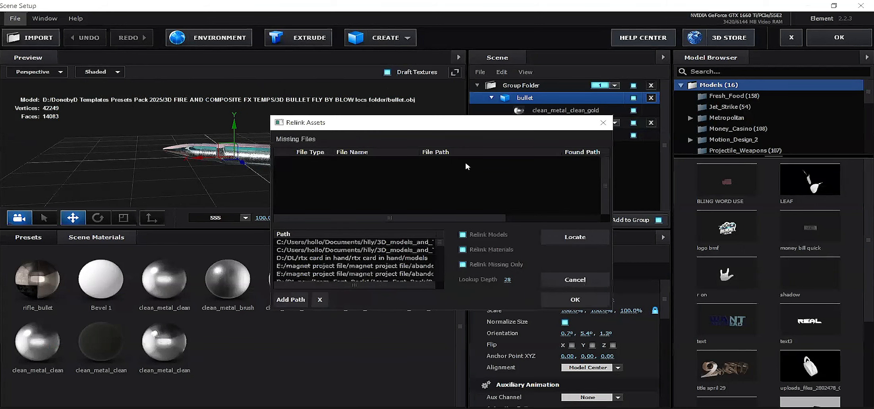
{"action": "left_click", "coordinate": [585, 240]}
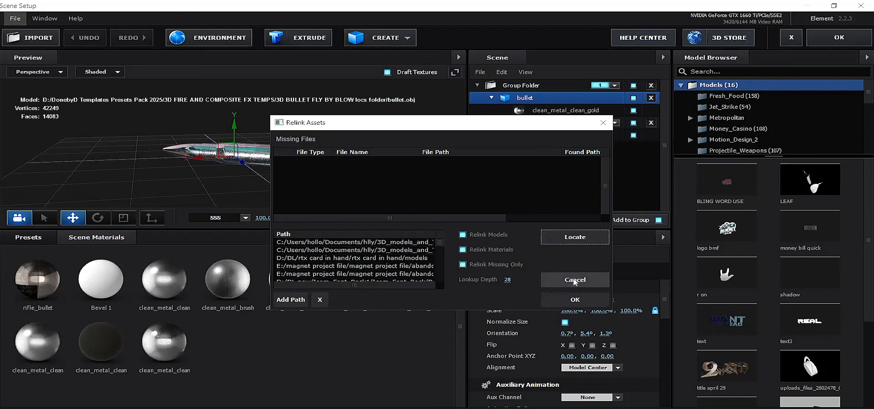
{"action": "left_click", "coordinate": [576, 296]}
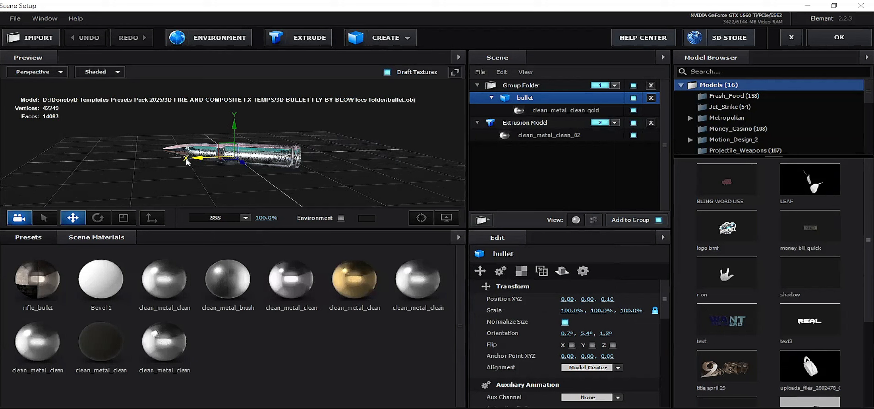
Step: Select the bullet model's clean_metal_clean_gold material in the scene to show its settings
{"action": "left_click_drag", "start_coordinate": [186, 159], "coordinate": [260, 157]}
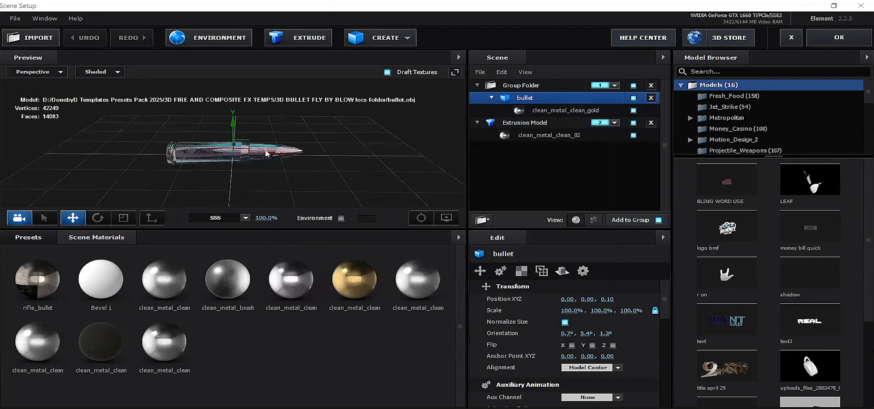
{"action": "left_click", "coordinate": [541, 97]}
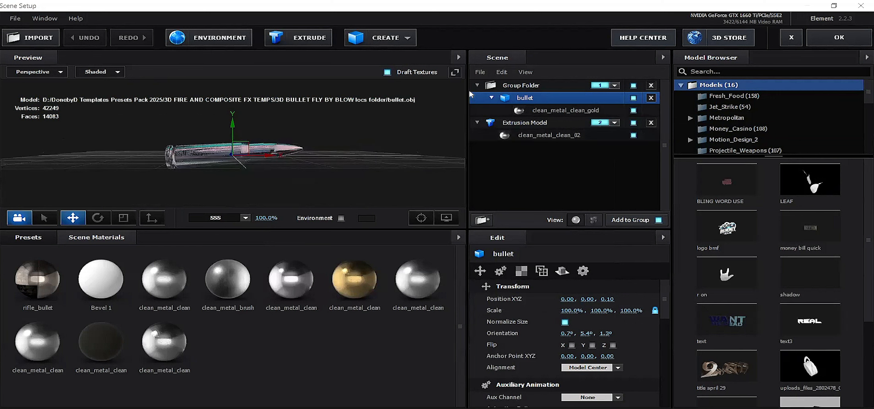
{"action": "left_click", "coordinate": [532, 110]}
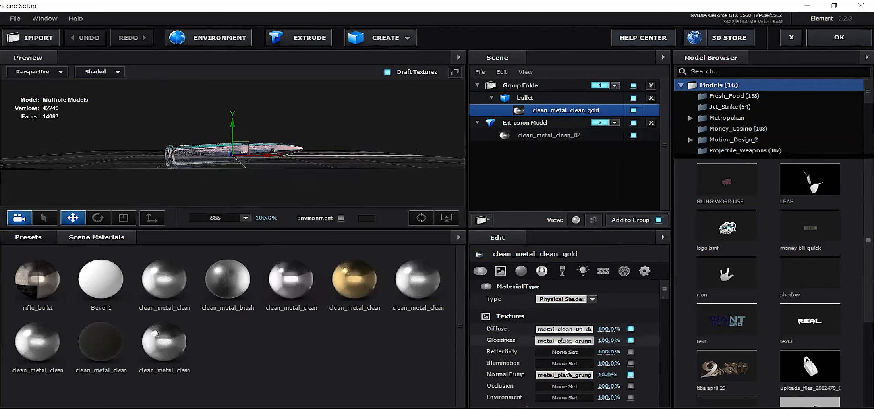
Step: Examine the texture source options for the scene's environment map, then close the Texture Channel dialog
{"action": "left_click", "coordinate": [201, 36]}
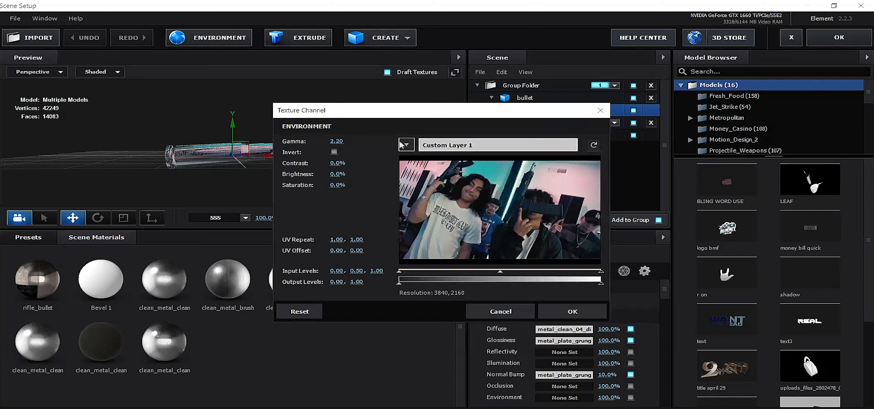
{"action": "left_click", "coordinate": [467, 145]}
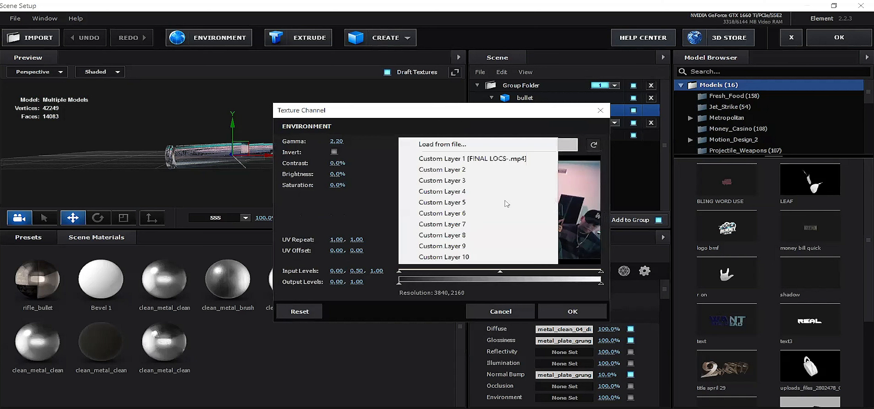
{"action": "left_click", "coordinate": [541, 309]}
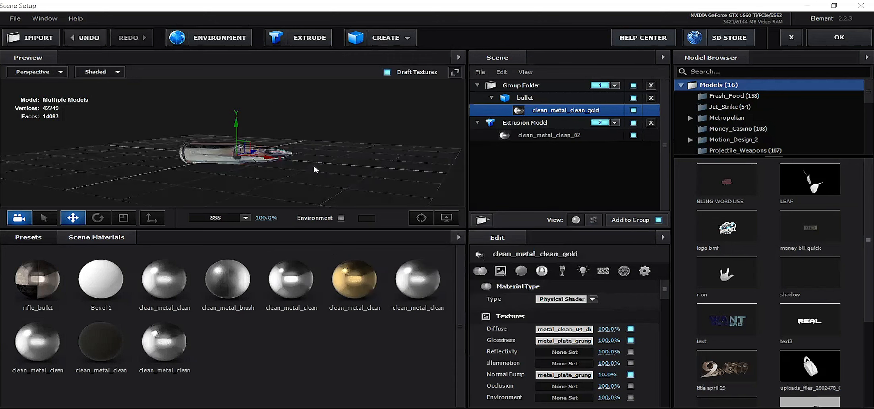
{"action": "left_click_drag", "start_coordinate": [275, 170], "coordinate": [273, 162]}
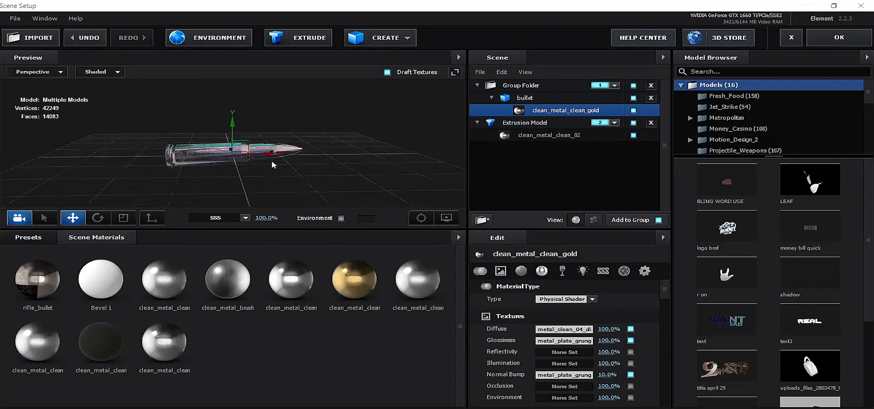
Step: Examine the extruded text model and its clean_metal_clean_02 material, comparing them with the bullet's clean_metal_clean_gold material
{"action": "left_click", "coordinate": [521, 127]}
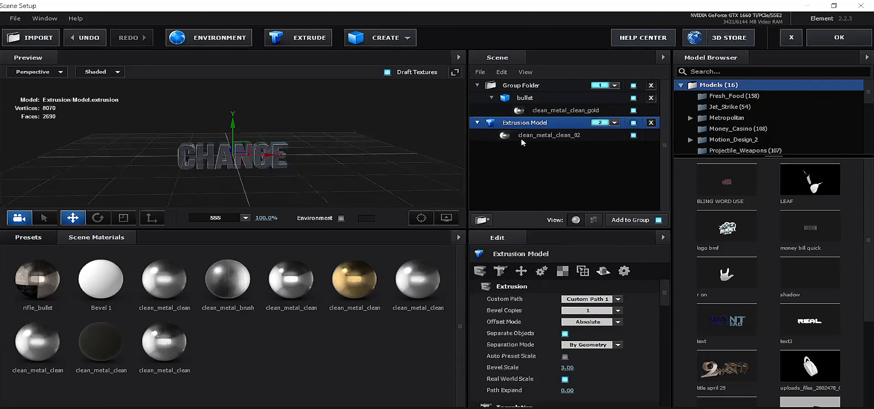
{"action": "left_click", "coordinate": [307, 39]}
{"action": "left_click_drag", "start_coordinate": [299, 168], "coordinate": [339, 169]}
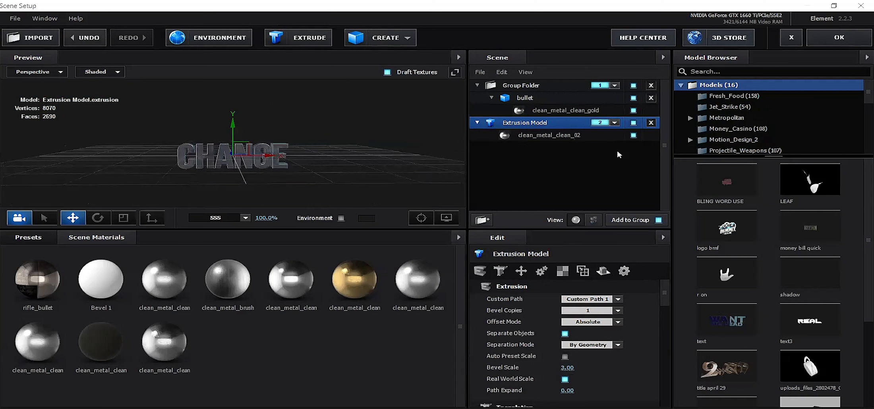
{"action": "left_click", "coordinate": [550, 112]}
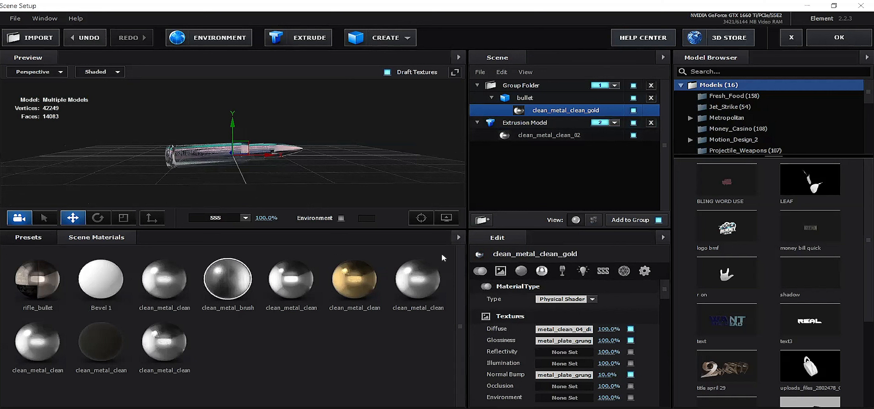
{"action": "left_click", "coordinate": [539, 135]}
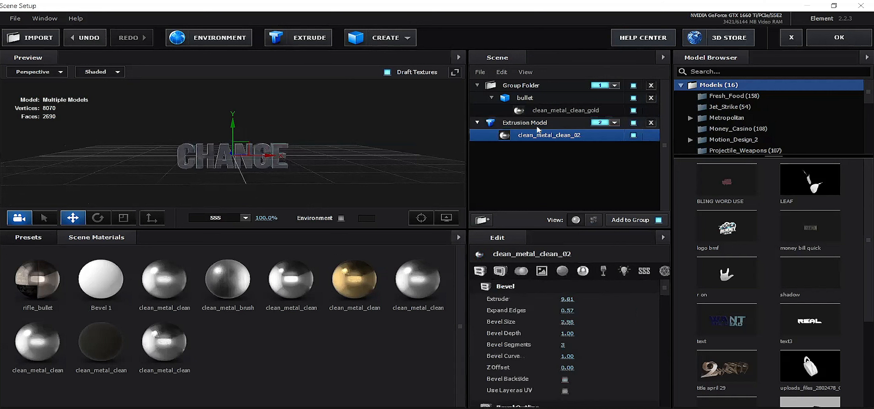
{"action": "left_click", "coordinate": [534, 140]}
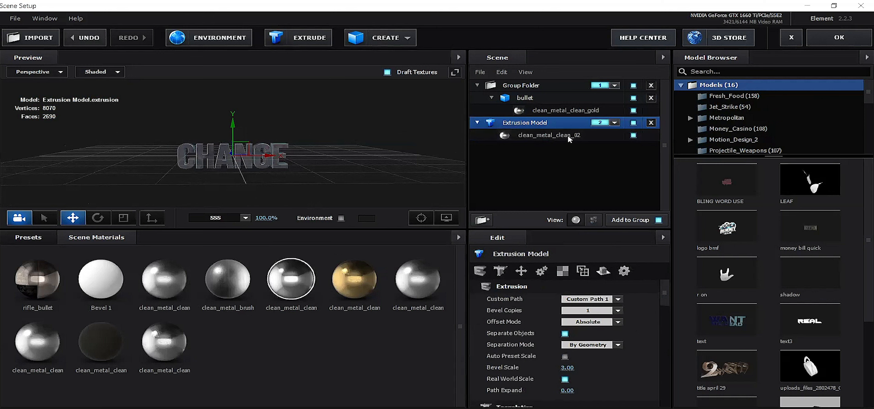
{"action": "left_click", "coordinate": [523, 139]}
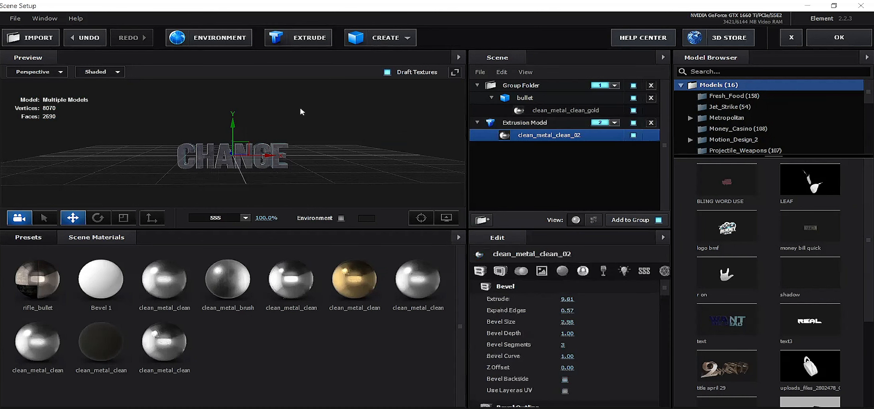
{"action": "mouse_move", "coordinate": [338, 167]}
{"action": "left_mouse_down"}
{"action": "mouse_move", "coordinate": [355, 150]}
{"action": "mouse_move", "coordinate": [304, 172]}
{"action": "mouse_move", "coordinate": [344, 159]}
{"action": "left_mouse_up"}
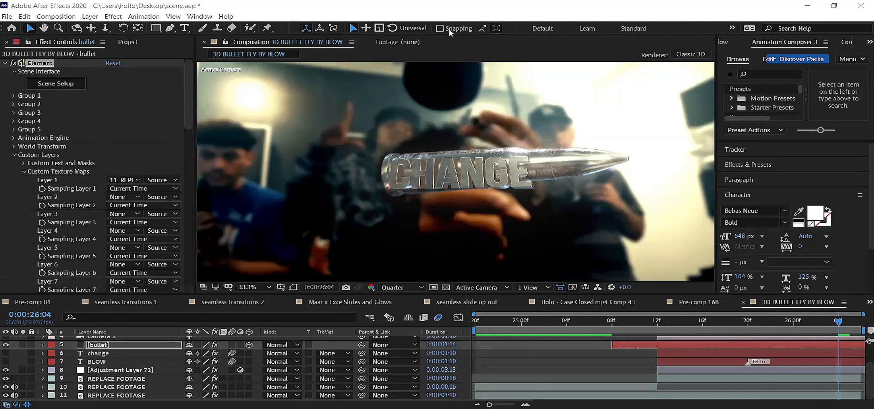
Step: Browse to the extra 3d models used folder in the DonebyD Templates Presets Pack 2025, then cancel the import
{"action": "key", "text": "ctrl+i"}
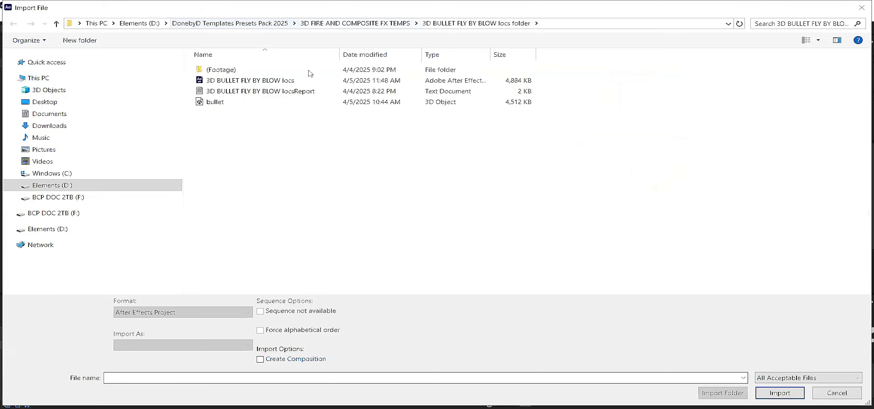
{"action": "left_click", "coordinate": [262, 24]}
{"action": "double_click", "coordinate": [228, 71]}
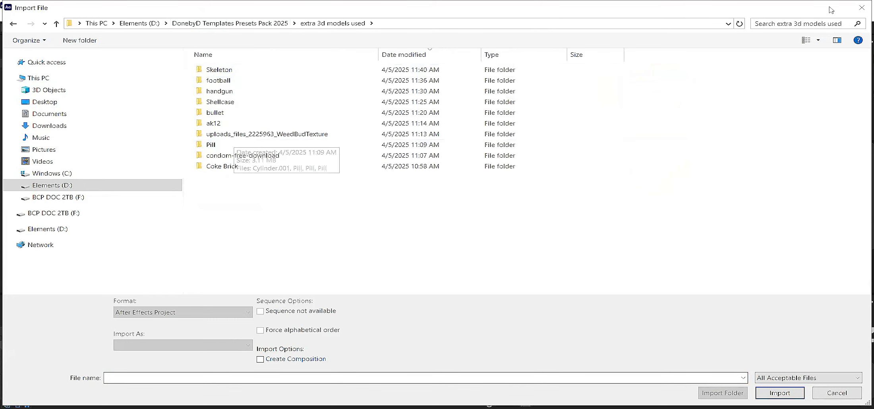
{"action": "left_click", "coordinate": [859, 8]}
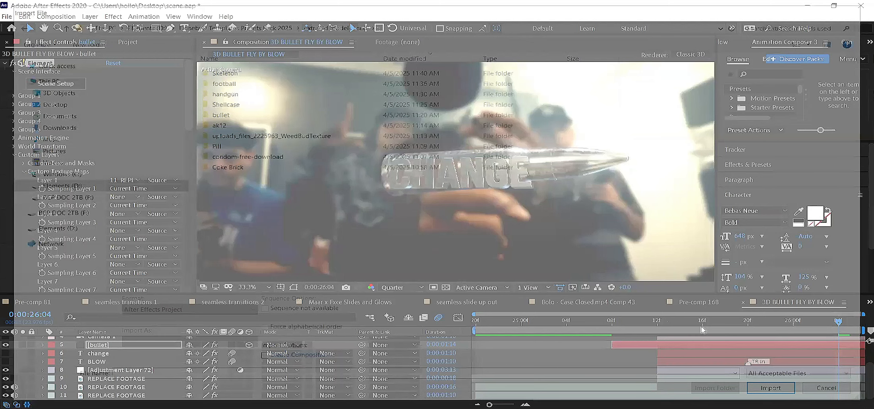
Step: Copy the bullet and change layers from the 3D BULLET FLY BY BLOW composition and switch to the big westt orl_1 composition
{"action": "mouse_move", "coordinate": [612, 324]}
{"action": "left_mouse_down"}
{"action": "mouse_move", "coordinate": [748, 331]}
{"action": "mouse_move", "coordinate": [613, 327]}
{"action": "left_mouse_up"}
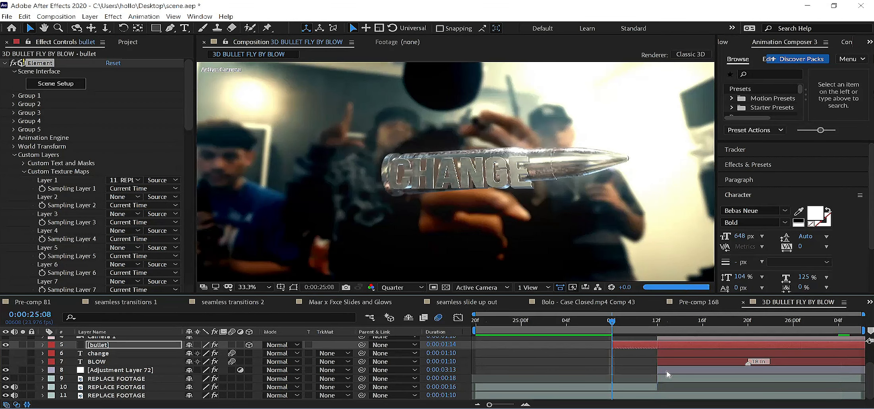
{"action": "left_click", "coordinate": [657, 328]}
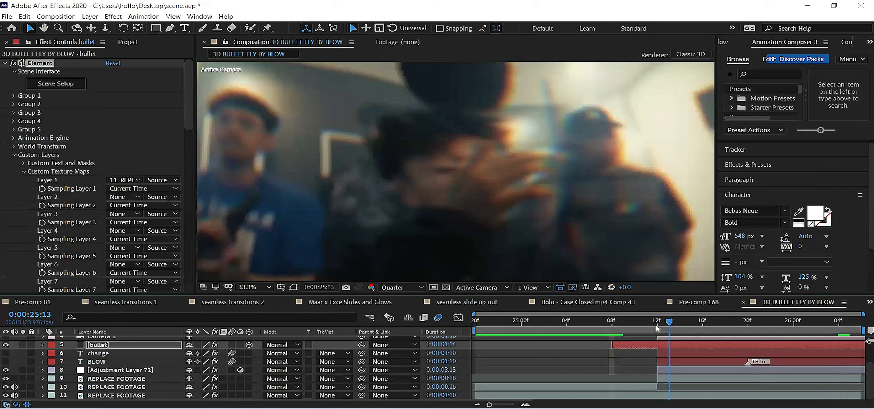
{"action": "left_click", "coordinate": [612, 325]}
{"action": "scroll", "coordinate": [118, 378], "scroll_direction": "up", "scroll_amount": 3}
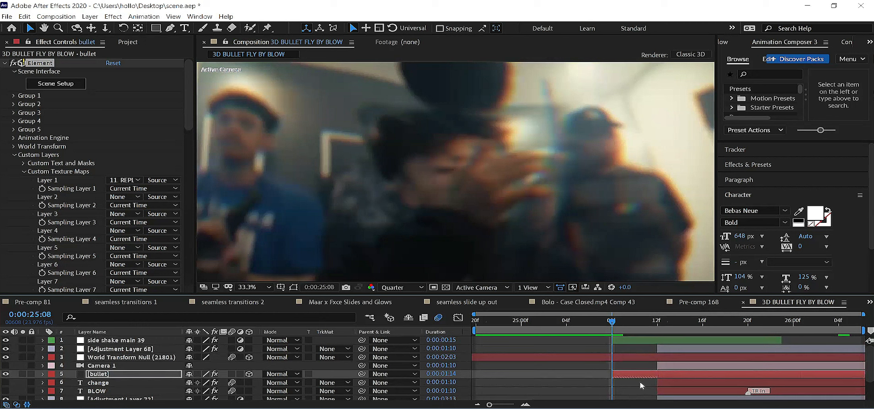
{"action": "left_click", "coordinate": [113, 384]}
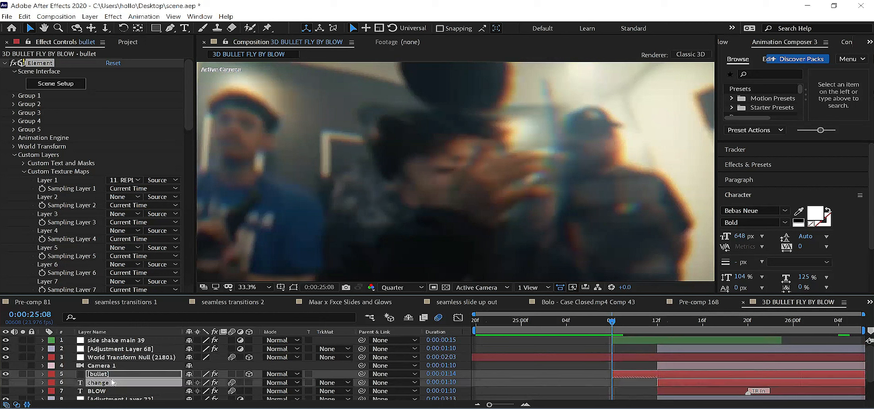
{"action": "left_click", "coordinate": [24, 16]}
{"action": "left_click", "coordinate": [360, 326]}
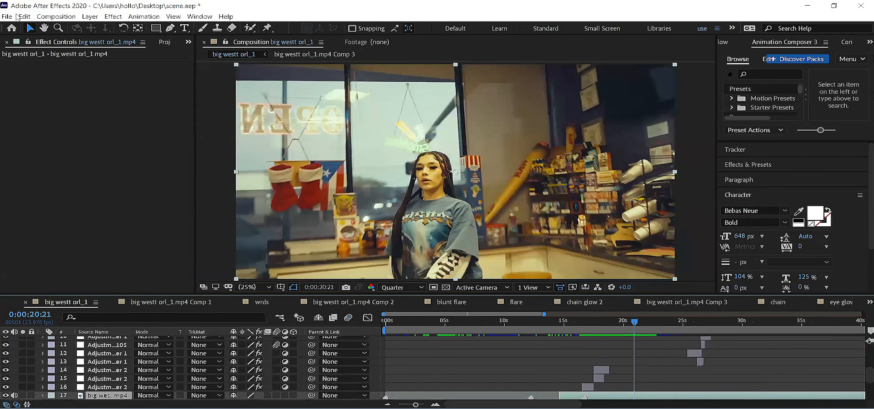
Step: Paste the bullet and change layers into big westt orl_1 and move their start to 0:00:20:21
{"action": "left_click", "coordinate": [17, 17]}
{"action": "left_click", "coordinate": [70, 109]}
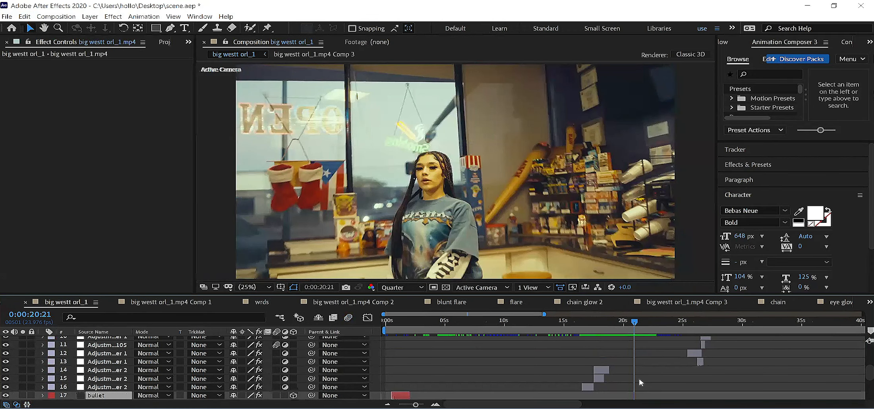
{"action": "scroll", "coordinate": [603, 384], "scroll_direction": "down", "scroll_amount": 2}
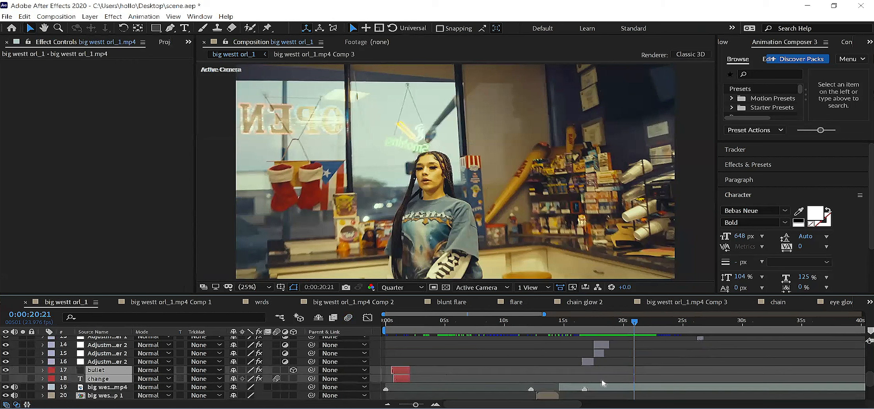
{"action": "key", "text": "bracketleft"}
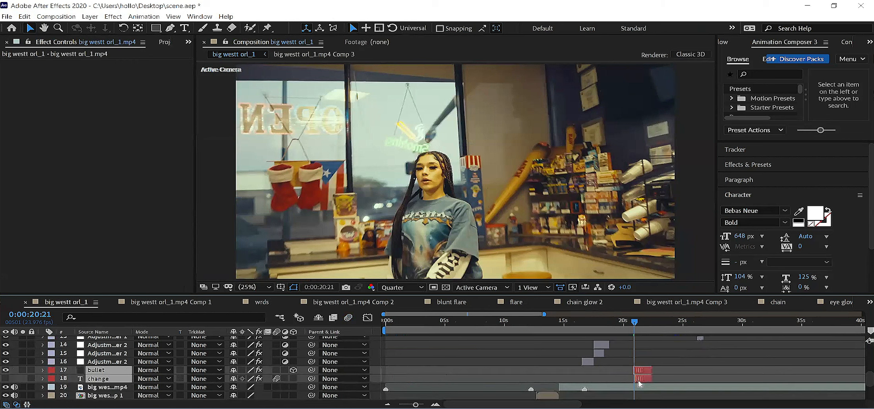
Step: Check the pasted change and bullet layers and move the current time to 0:00:20:17
{"action": "left_click", "coordinate": [641, 378]}
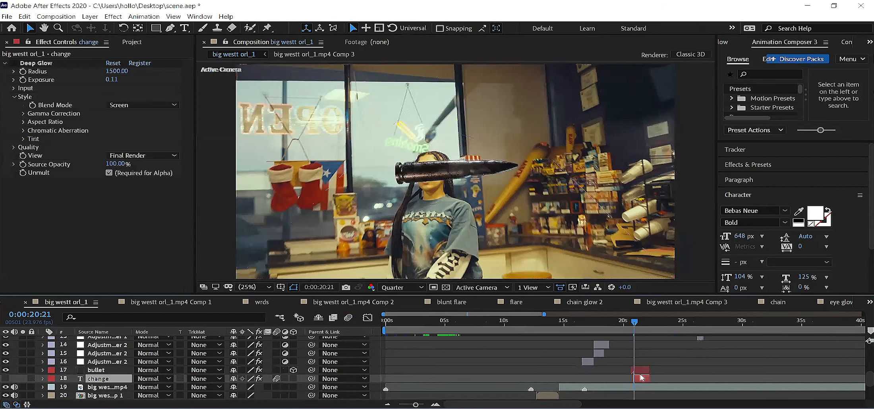
{"action": "left_click", "coordinate": [640, 371]}
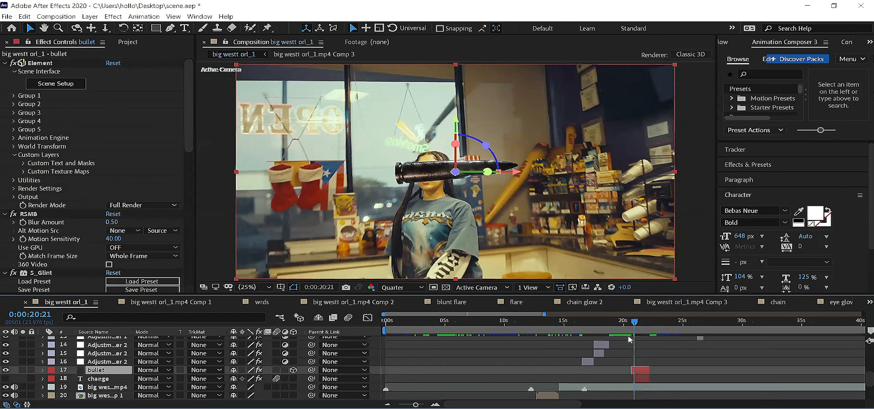
{"action": "left_click_drag", "start_coordinate": [635, 326], "coordinate": [631, 326]}
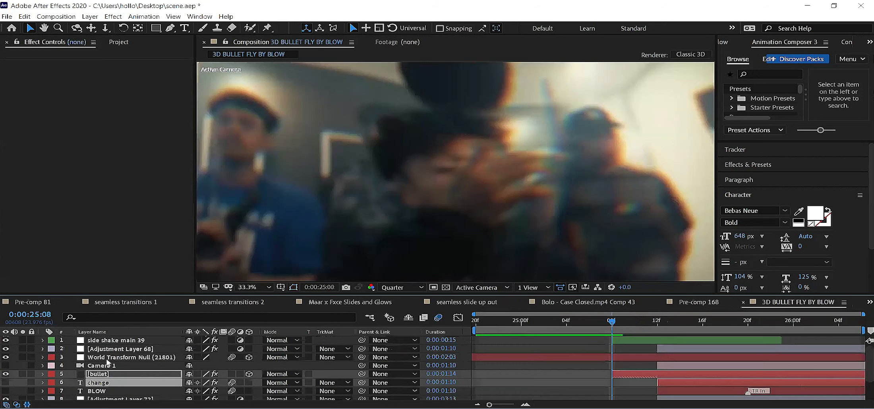
Step: Copy the side shake main 39, Adjustment Layer 68, World Transform Null, bullet and change layers from the 3D BULLET FLY BY BLOW composition
{"action": "left_click", "coordinate": [107, 364]}
{"action": "left_click", "coordinate": [114, 357]}
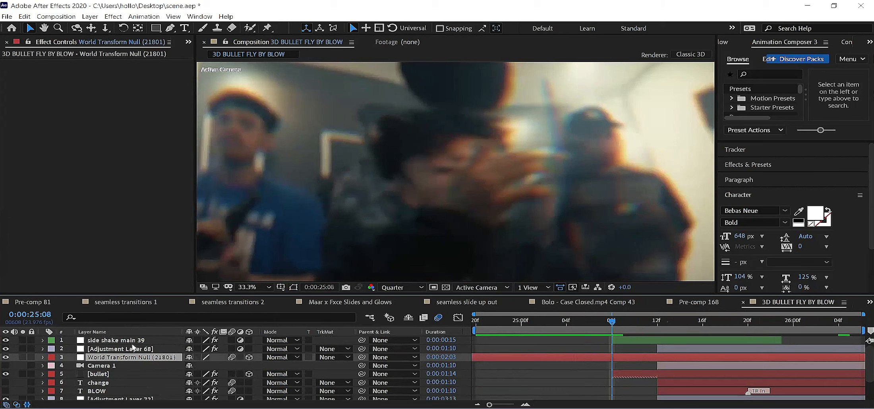
{"action": "left_click", "coordinate": [144, 341]}
{"action": "left_click", "coordinate": [146, 350], "text": "ctrl"}
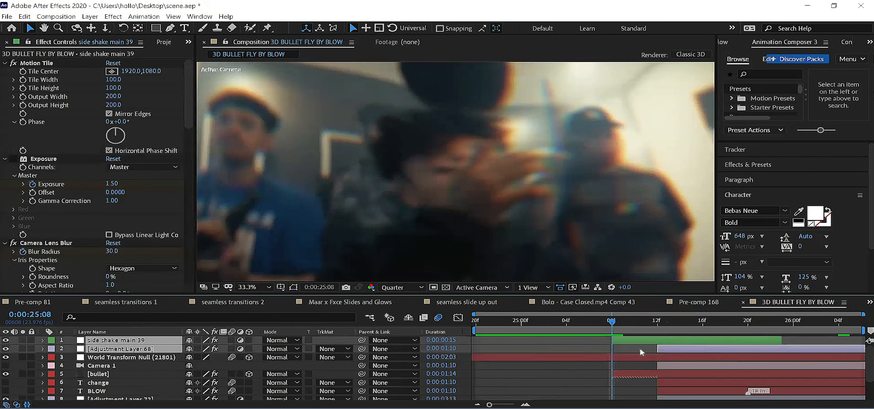
{"action": "left_click", "coordinate": [683, 352], "text": "ctrl"}
{"action": "left_click", "coordinate": [684, 359], "text": "shift"}
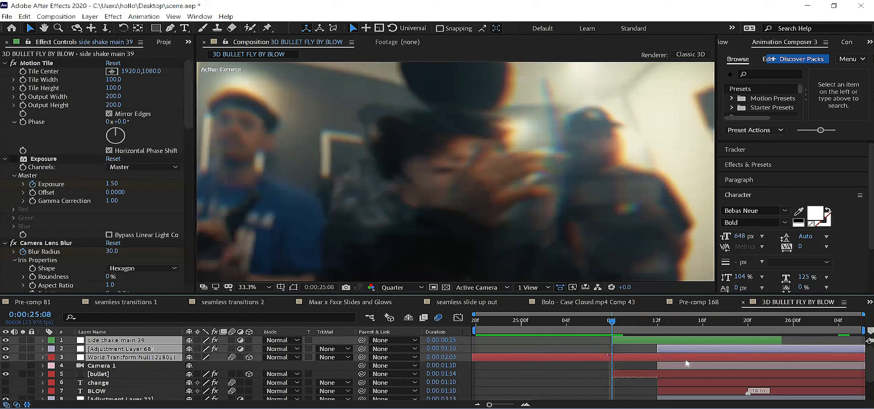
{"action": "left_click", "coordinate": [104, 383], "text": "ctrl"}
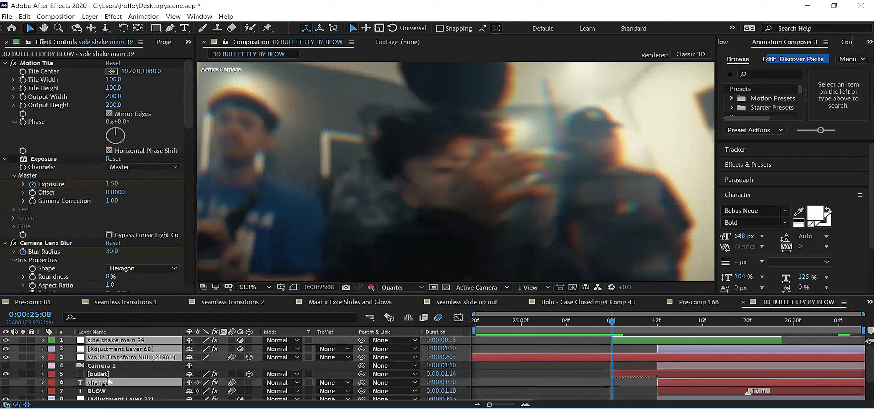
{"action": "left_click", "coordinate": [104, 374], "text": "ctrl"}
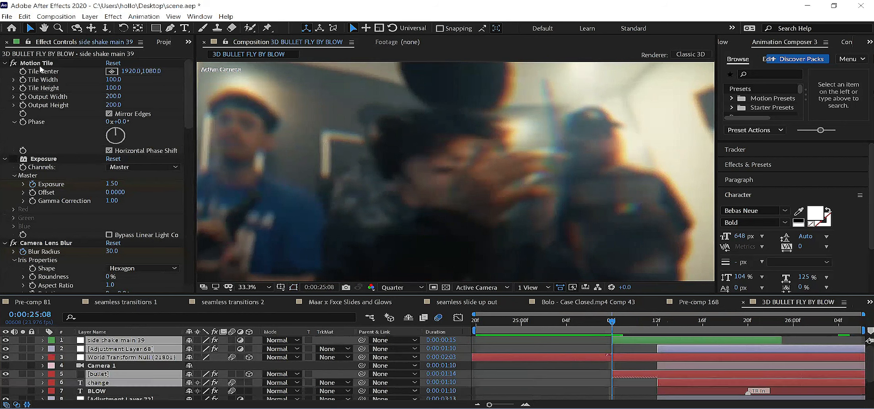
{"action": "key", "text": "alt+e"}
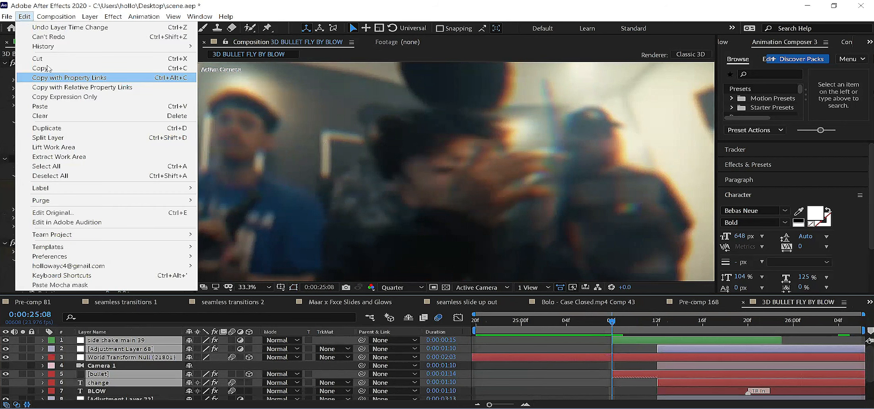
{"action": "key", "text": "Return"}
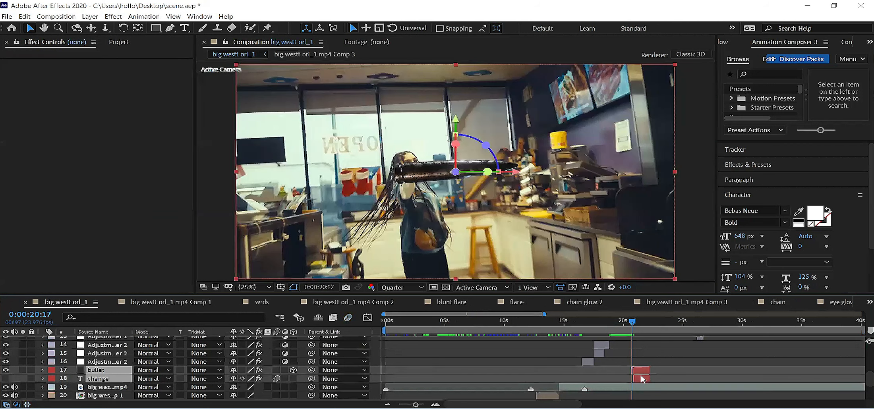
Step: Replace the bullet and change layers in big westt orl_1 with the copied bullet, text, null and adjustment layers
{"action": "key", "text": "Delete"}
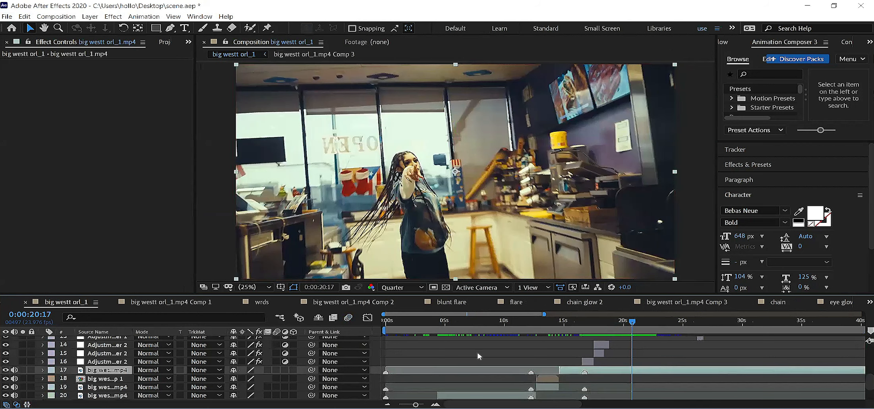
{"action": "key", "text": "ctrl+z"}
Step: Move the five pasted bullet, text, null and adjustment layers along the big westt orl_1 timeline so the bullet starts around 0:00:20:17
{"action": "key", "text": "ctrl+z"}
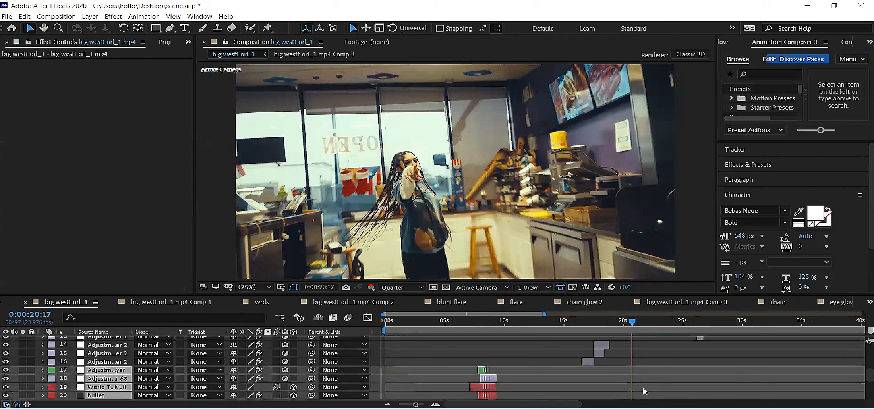
{"action": "key", "text": "ctrl+z"}
{"action": "key", "text": "ctrl+z"}
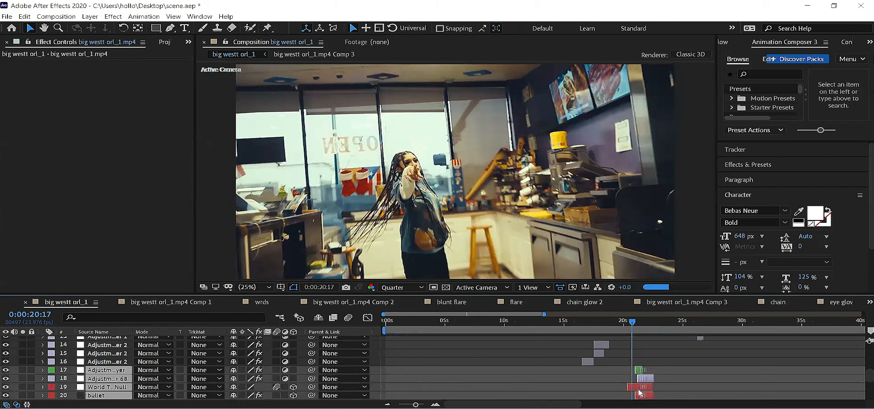
{"action": "key", "text": "ctrl+z"}
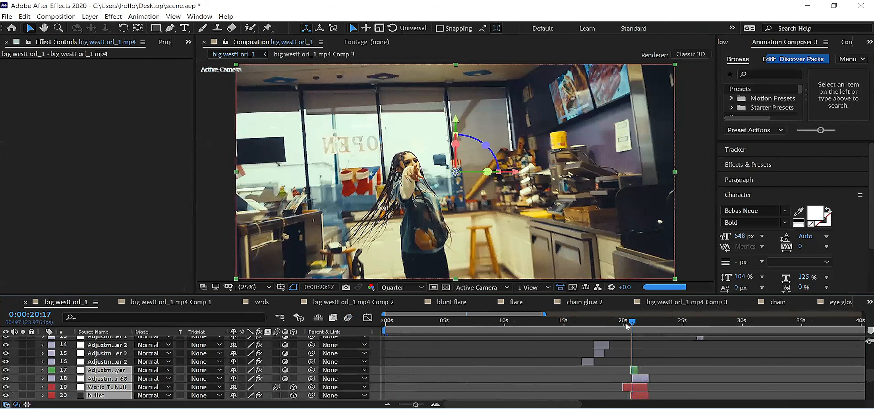
{"action": "key", "text": "ctrl+z"}
{"action": "scroll", "coordinate": [645, 363], "scroll_direction": "down", "scroll_amount": 2}
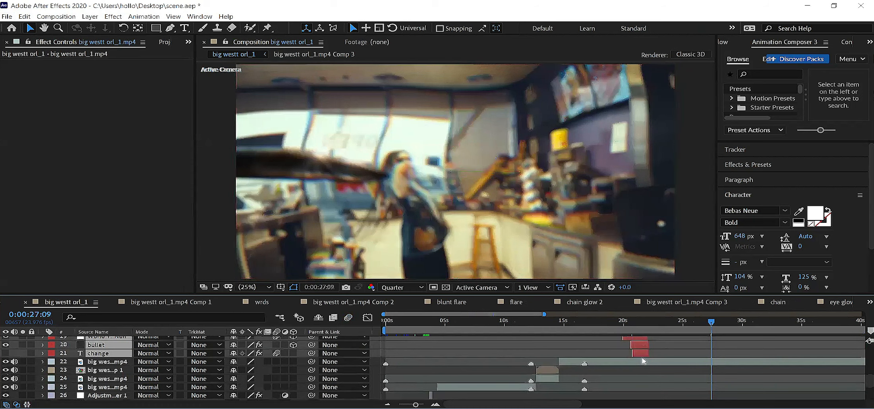
{"action": "scroll", "coordinate": [619, 325], "scroll_direction": "up", "scroll_amount": 1}
Step: Preview the bullet fly-by over the footage around 0:00:20:03 and set the current time to 0:00:19:18
{"action": "left_click", "coordinate": [619, 324]}
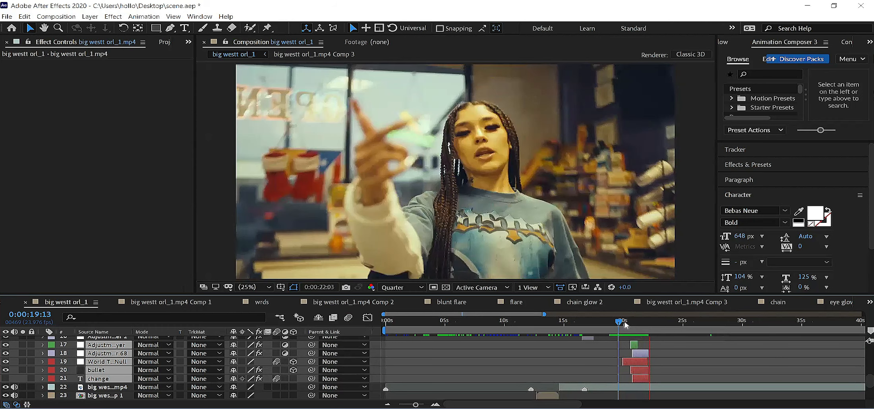
{"action": "left_click", "coordinate": [625, 325]}
{"action": "key", "text": "space"}
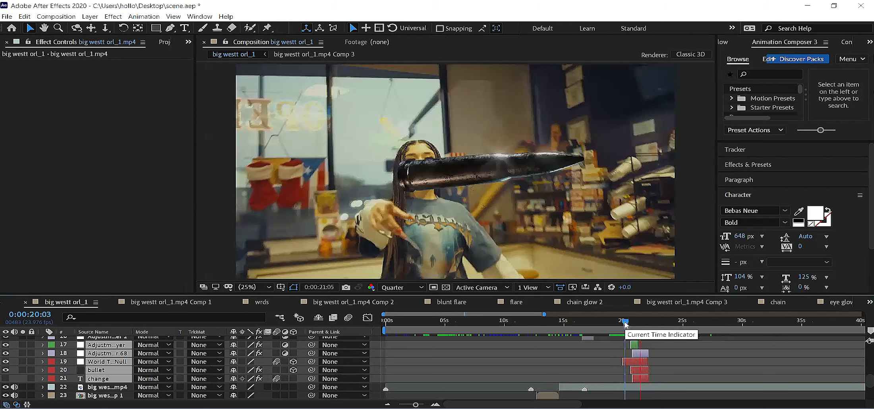
{"action": "left_click", "coordinate": [614, 330]}
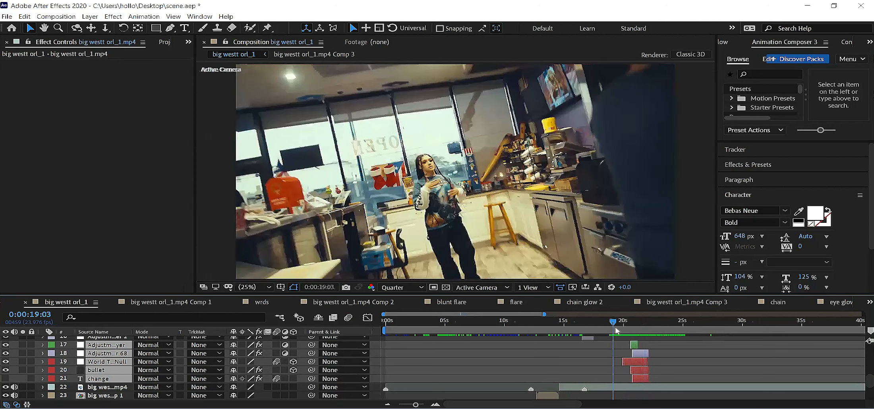
{"action": "left_click_drag", "start_coordinate": [617, 329], "coordinate": [621, 330]}
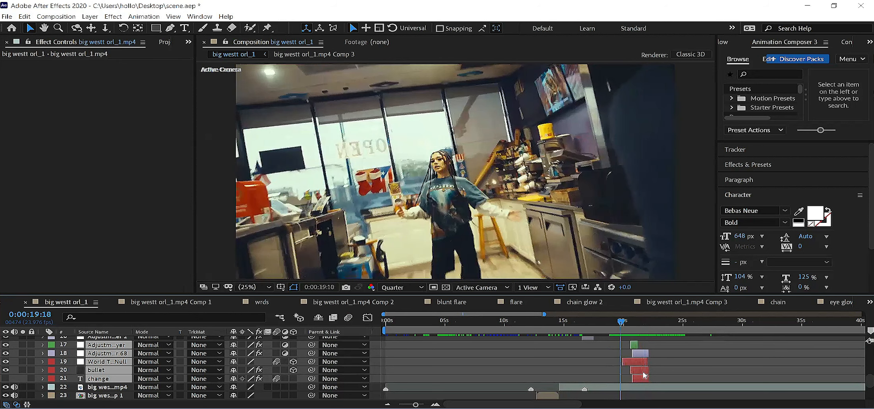
Step: Select the two adjustment layers, World Transform Null, bullet and change layers and move them earlier so they end around 0:00:20:03
{"action": "left_click", "coordinate": [606, 367]}
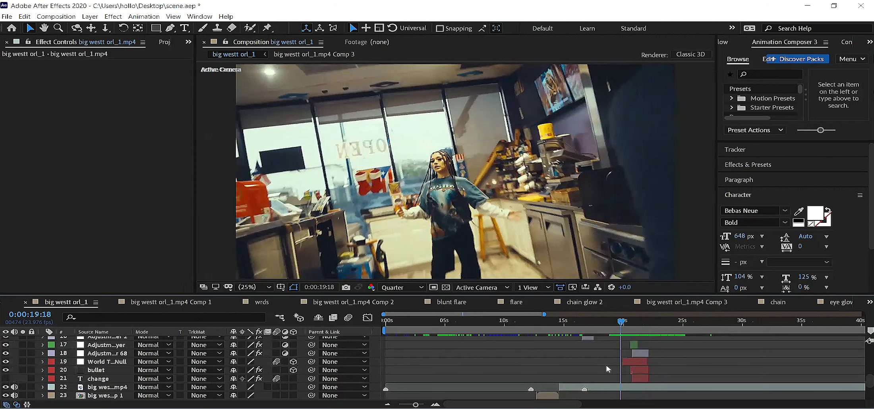
{"action": "left_click", "coordinate": [634, 346]}
{"action": "left_click", "coordinate": [642, 356], "text": "shift"}
{"action": "left_click", "coordinate": [642, 362], "text": "shift"}
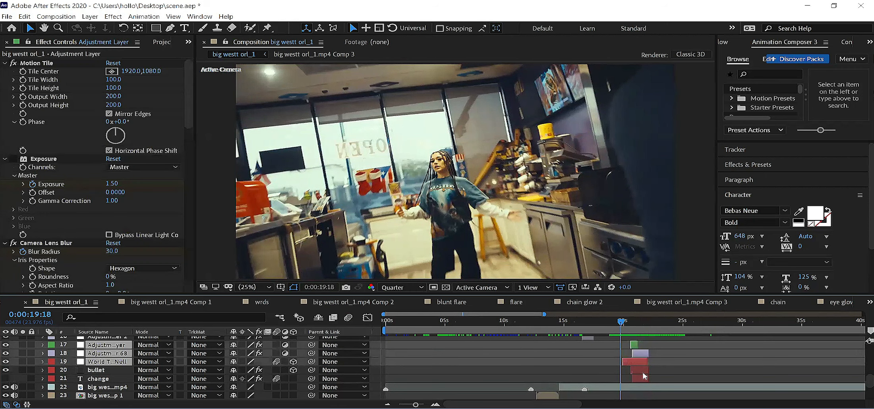
{"action": "left_click", "coordinate": [644, 372], "text": "shift"}
{"action": "key", "text": "ctrl+shift+a"}
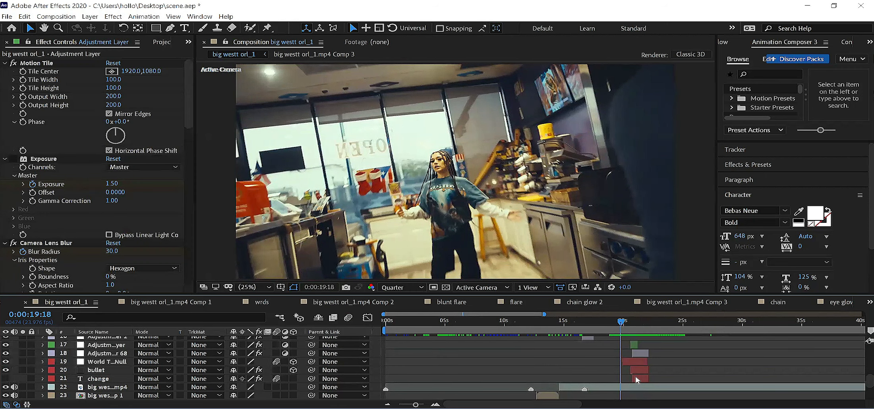
{"action": "left_click", "coordinate": [635, 345]}
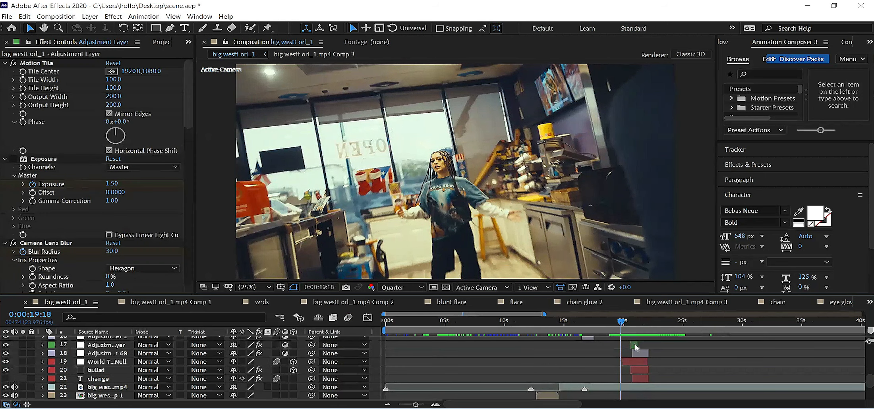
{"action": "left_click", "coordinate": [641, 378], "text": "shift"}
{"action": "left_click_drag", "start_coordinate": [639, 355], "coordinate": [618, 356]}
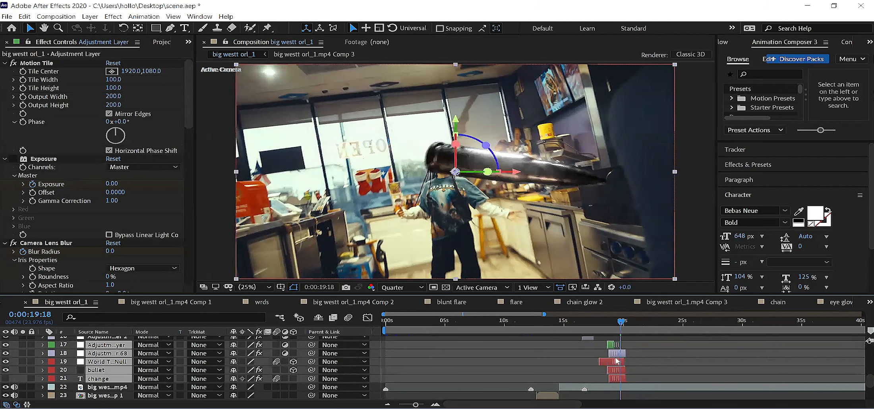
Step: Shift the five selected layers later so they extend slightly beyond 0:00:20:17
{"action": "left_click", "coordinate": [624, 327]}
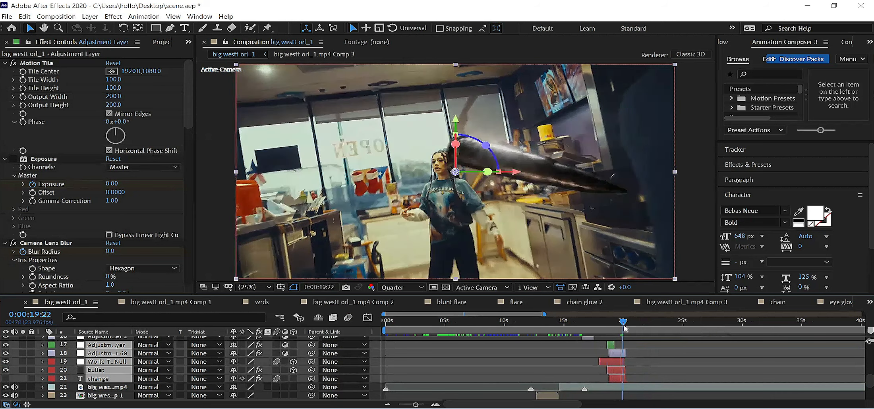
{"action": "left_click", "coordinate": [626, 327]}
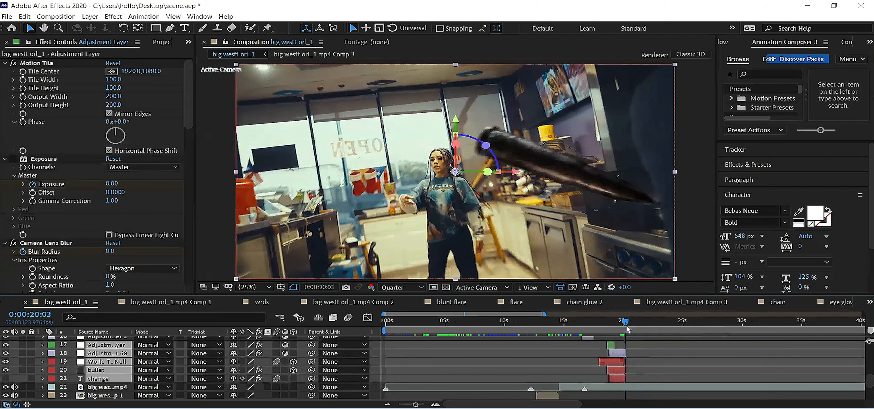
{"action": "left_click_drag", "start_coordinate": [627, 329], "coordinate": [629, 357]}
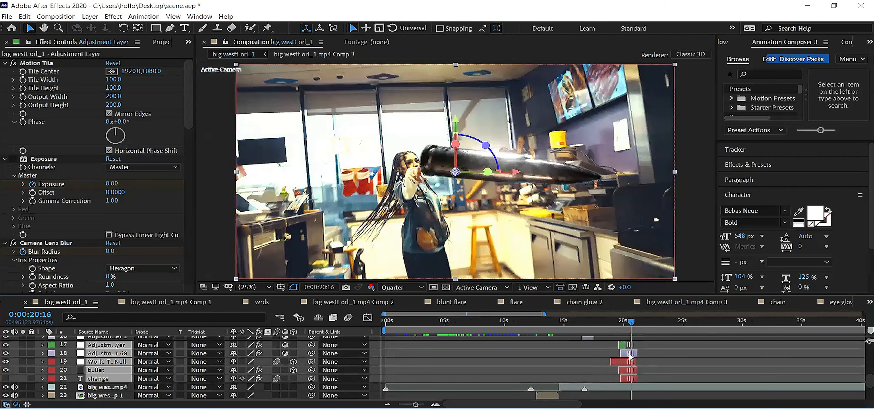
Step: Split the selected bullet effect layers at 0:00:20:18 and delete the parts after that point
{"action": "key", "text": "Page_Down"}
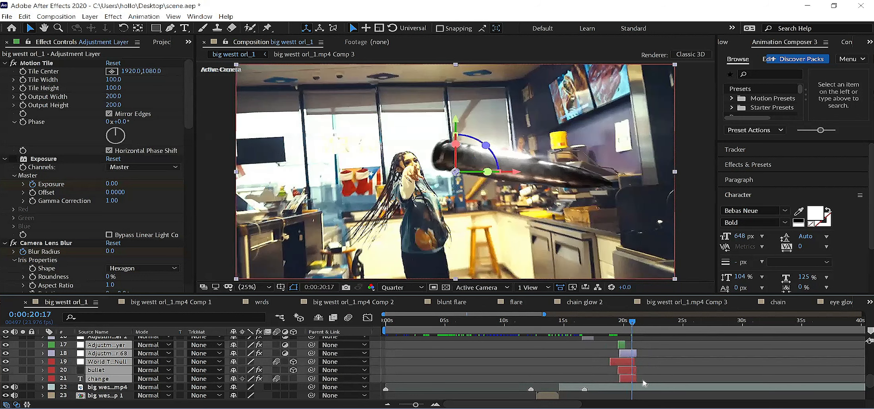
{"action": "key", "text": "Page_Down"}
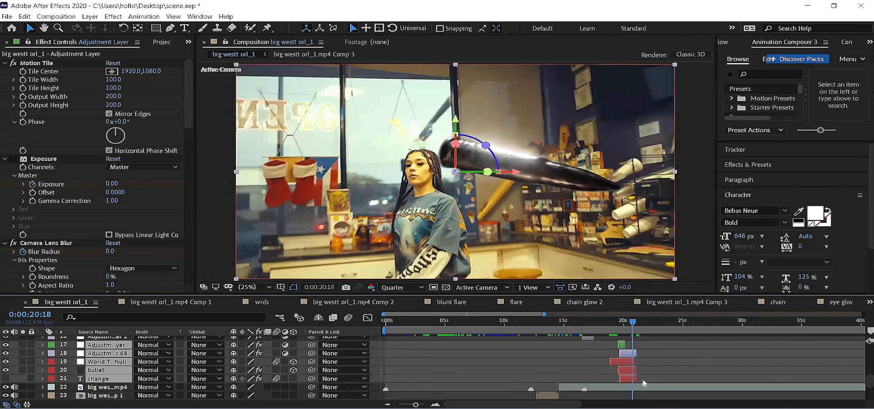
{"action": "key", "text": "ctrl+shift+d"}
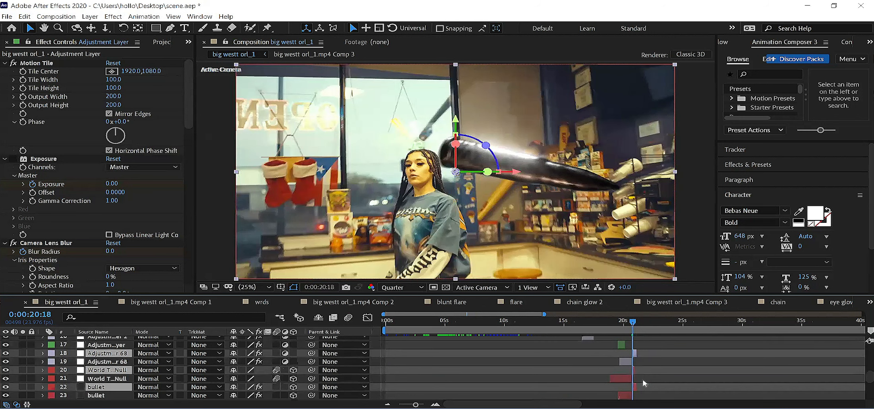
{"action": "key", "text": "Delete"}
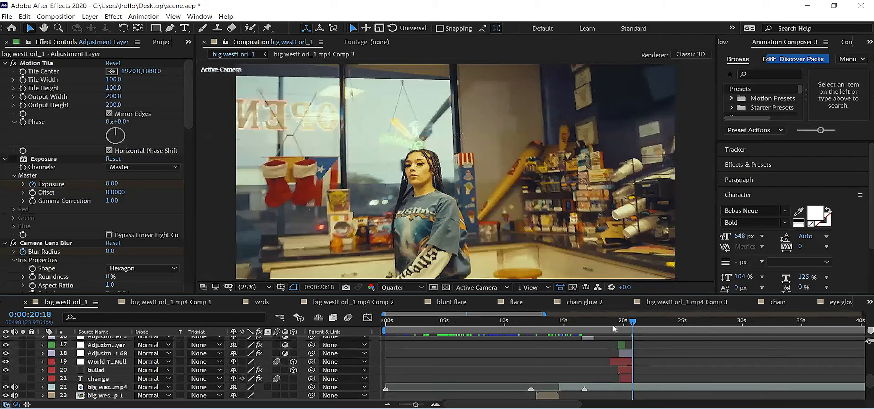
Step: Preview the trimmed bullet effect from about 0:00:19:01 and set the current time to 0:00:20:01
{"action": "key", "text": "shift+Page_Up"}
{"action": "key", "text": "shift+Page_Up"}
{"action": "key", "text": "shift+Page_Up"}
{"action": "key", "text": "shift+Page_Up"}
{"action": "key", "text": "space"}
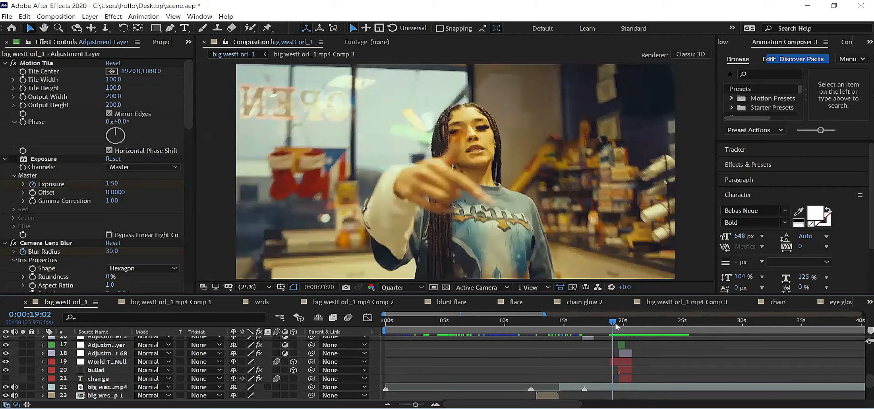
{"action": "key", "text": "space"}
{"action": "key", "text": "space"}
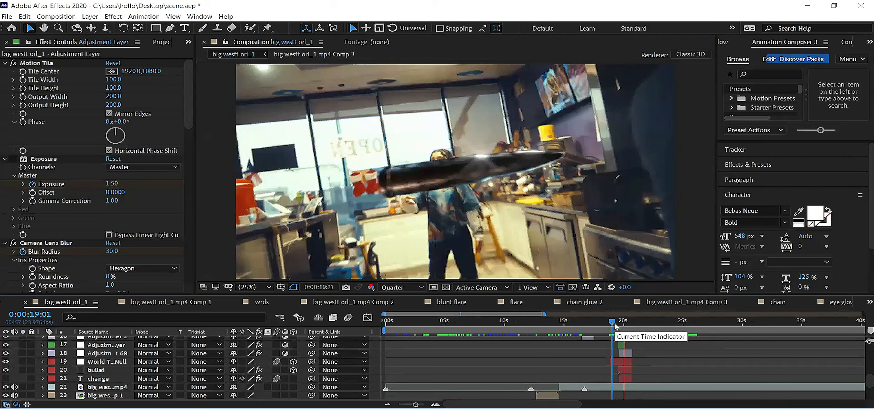
{"action": "key", "text": "space"}
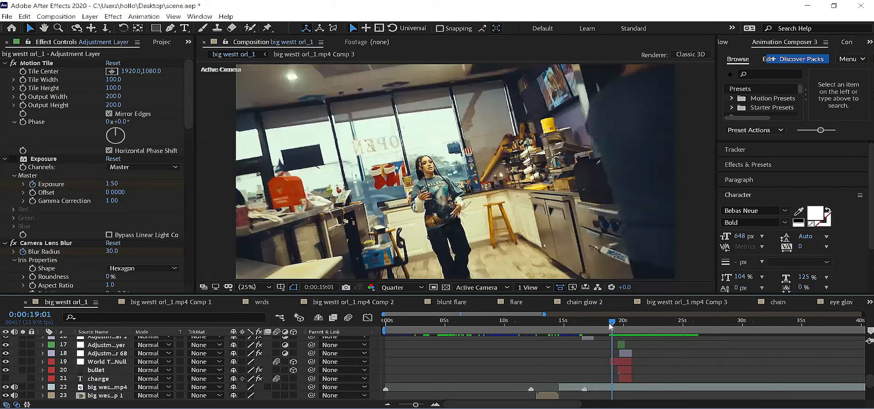
{"action": "key", "text": "space"}
{"action": "left_click_drag", "start_coordinate": [611, 327], "coordinate": [623, 322]}
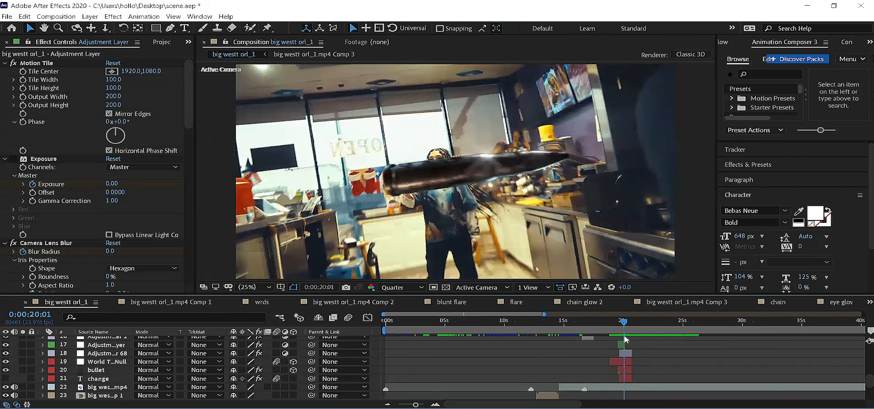
Step: Replace the text of the change layer with "clean"
{"action": "left_click", "coordinate": [93, 381]}
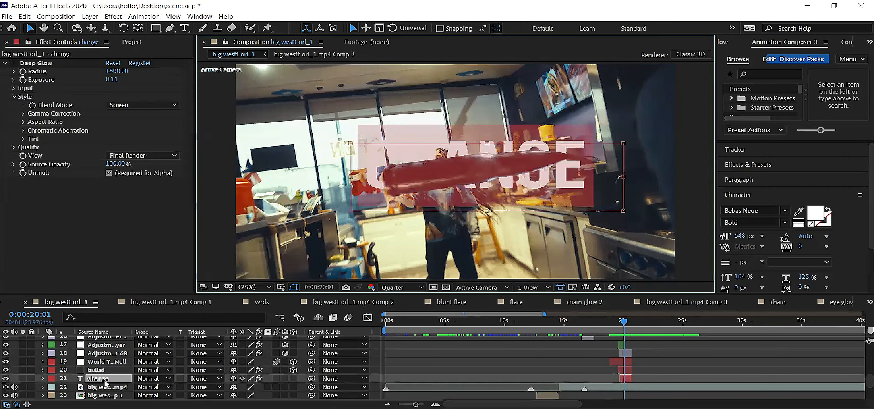
{"action": "double_click", "coordinate": [118, 383]}
{"action": "type", "text": "clean"}
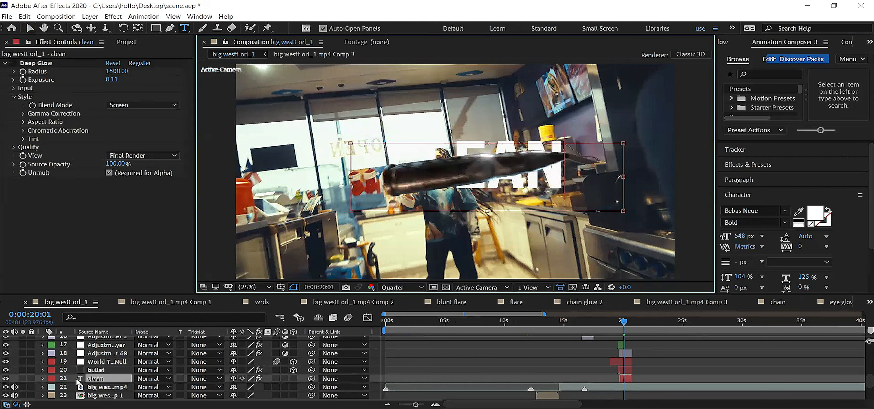
Step: Set Path Layer 1 in the bullet layer's Element custom text and masks to the clean text layer
{"action": "left_click", "coordinate": [96, 371]}
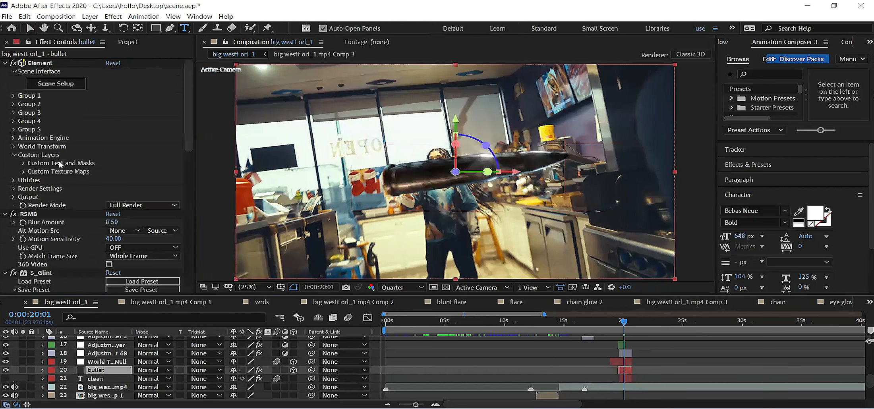
{"action": "left_click", "coordinate": [23, 163]}
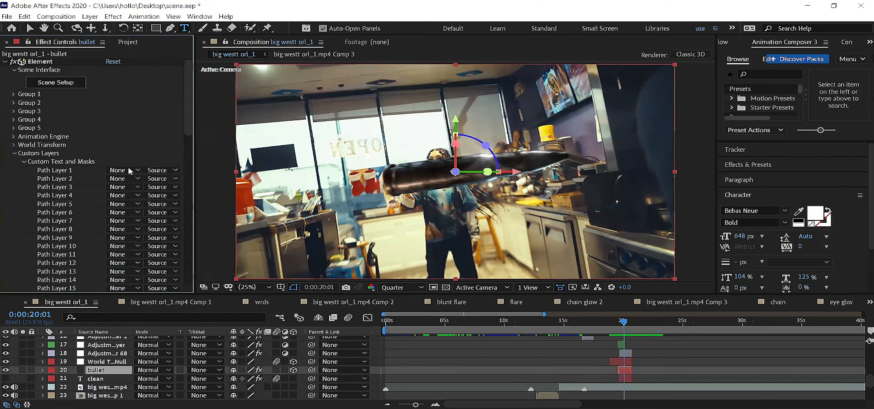
{"action": "left_click", "coordinate": [130, 171]}
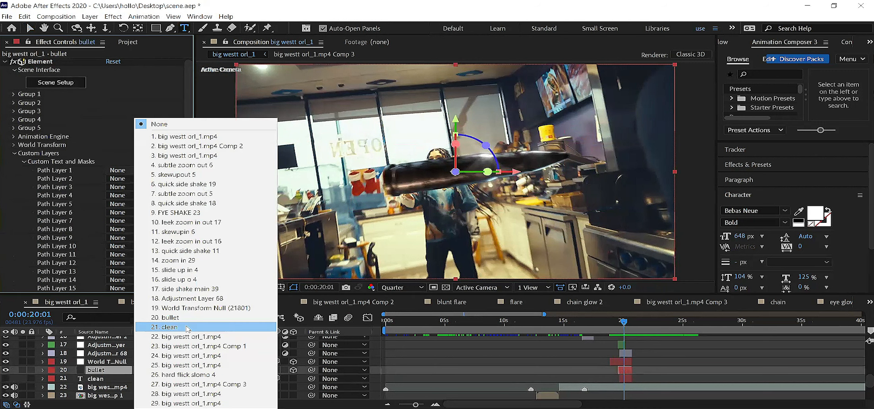
{"action": "left_click", "coordinate": [171, 328]}
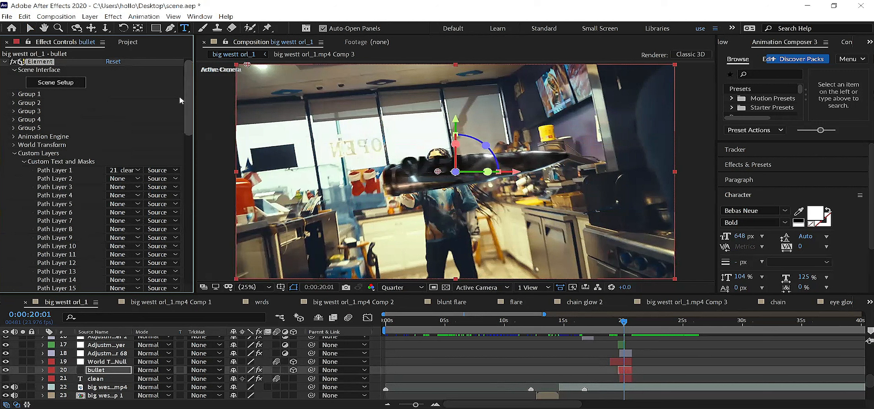
{"action": "left_click", "coordinate": [29, 29]}
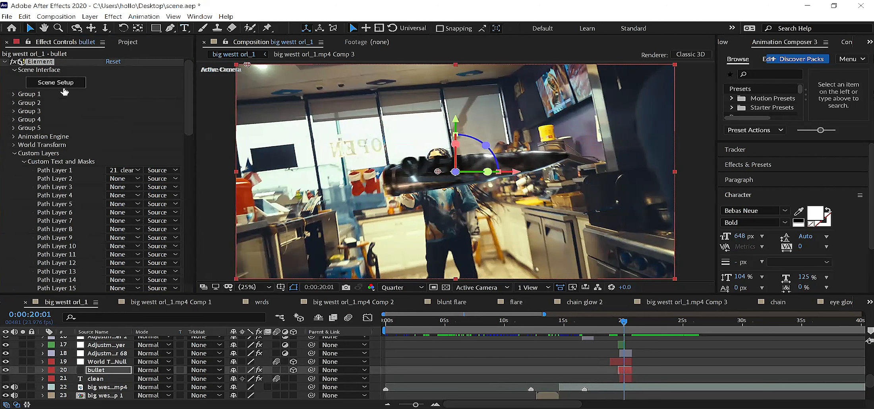
Step: Set Layer 1 of the bullet's Element custom texture maps to layer 22, big westt orl_1.mp4, and check the reflection at 0:00:20:06
{"action": "left_click", "coordinate": [26, 162]}
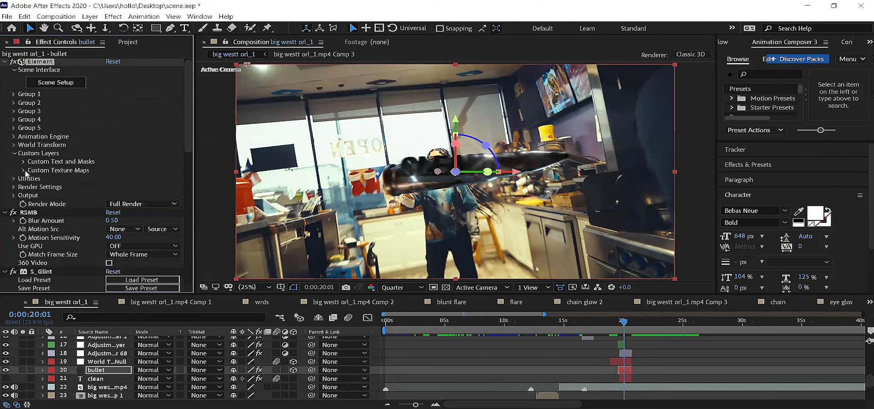
{"action": "left_click", "coordinate": [64, 171]}
{"action": "scroll", "coordinate": [77, 172], "scroll_direction": "down", "scroll_amount": 3}
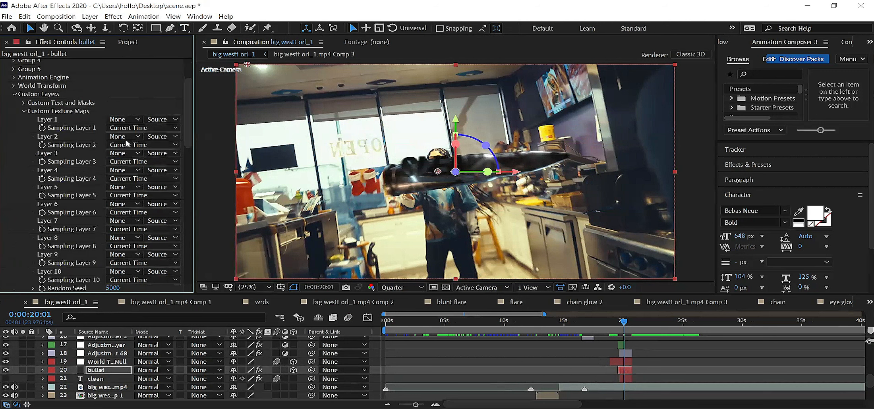
{"action": "left_click", "coordinate": [135, 120]}
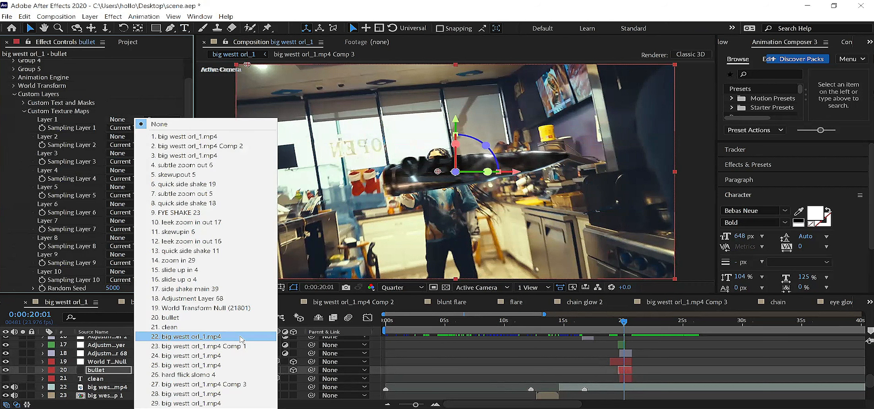
{"action": "key", "text": "Return"}
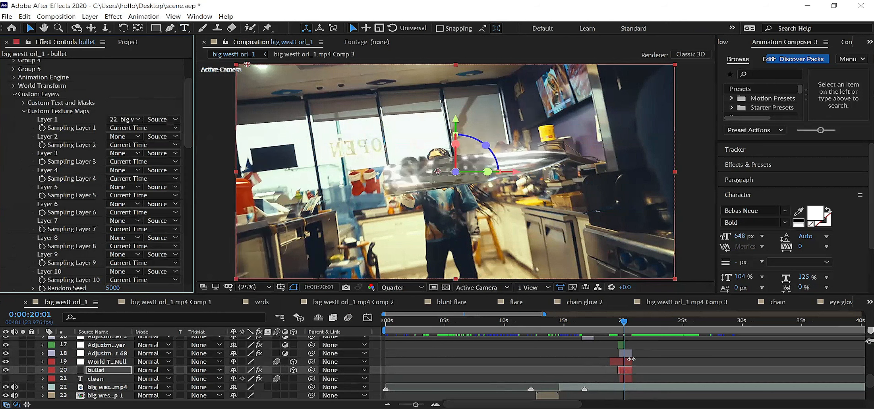
{"action": "left_click", "coordinate": [628, 321]}
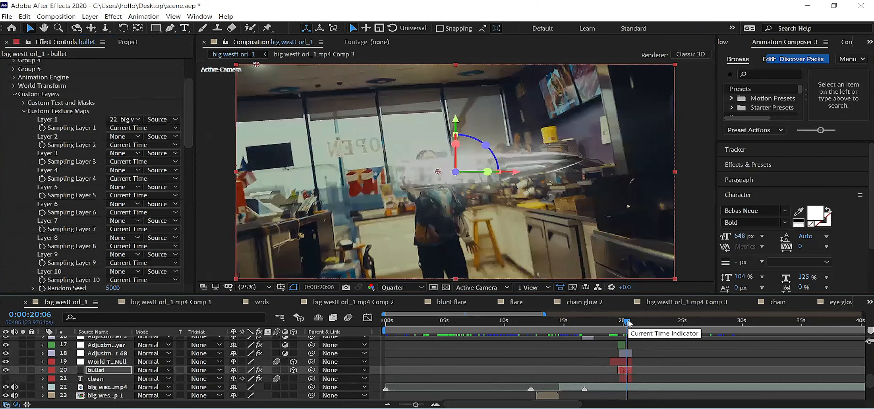
Step: Set the current time to 0:00:20:11 and compare the frame with Adjustment Layer 68 hidden and shown
{"action": "left_click_drag", "start_coordinate": [628, 322], "coordinate": [631, 322]}
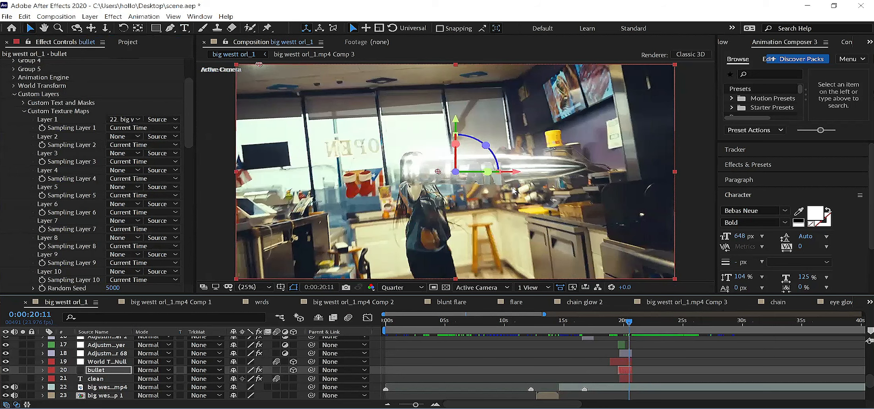
{"action": "left_click", "coordinate": [108, 352]}
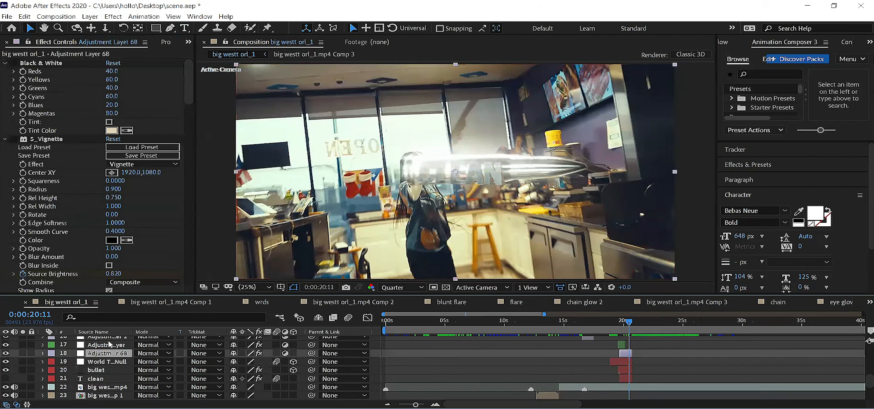
{"action": "left_click", "coordinate": [5, 353]}
{"action": "left_click", "coordinate": [5, 353]}
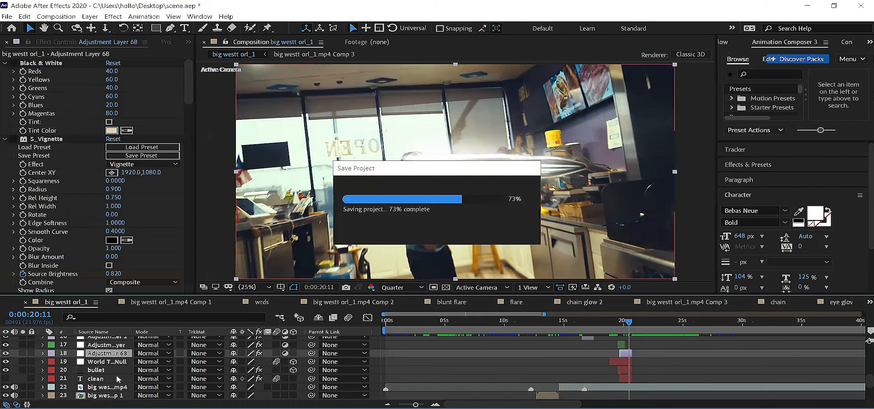
Step: Check the bullet layer's S_Glint effect off and on, set its Brightness to 0.410, and save the project
{"action": "left_click", "coordinate": [102, 373]}
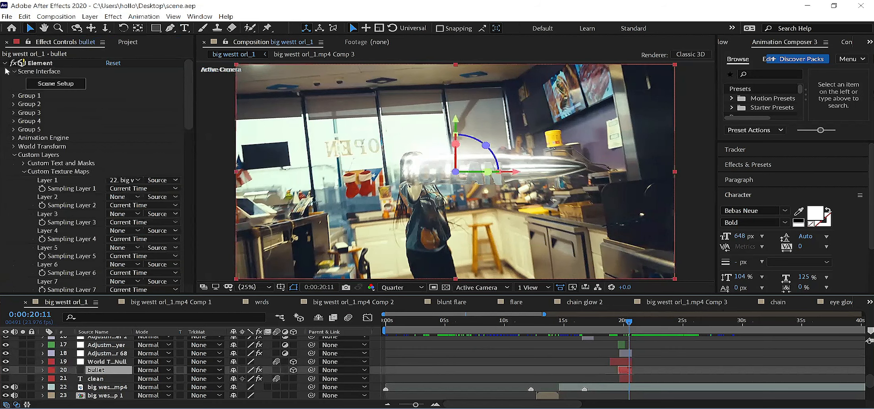
{"action": "left_click", "coordinate": [4, 63]}
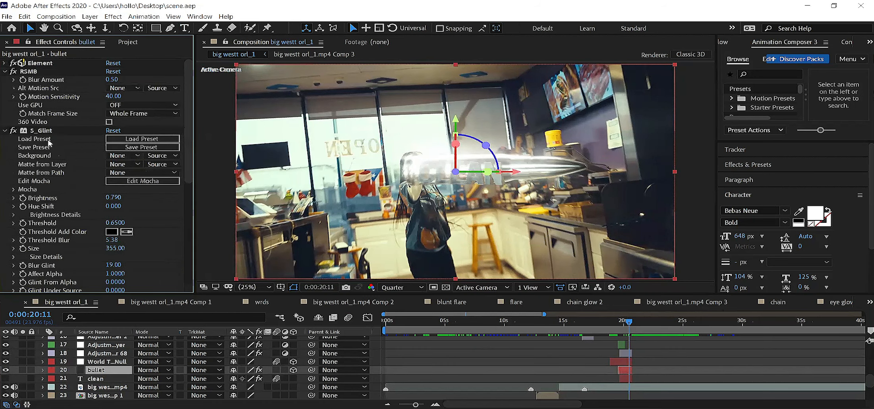
{"action": "left_click", "coordinate": [13, 131]}
{"action": "left_click", "coordinate": [13, 131]}
{"action": "mouse_move", "coordinate": [111, 203]}
{"action": "left_mouse_down"}
{"action": "mouse_move", "coordinate": [96, 212]}
{"action": "mouse_move", "coordinate": [106, 211]}
{"action": "left_mouse_up"}
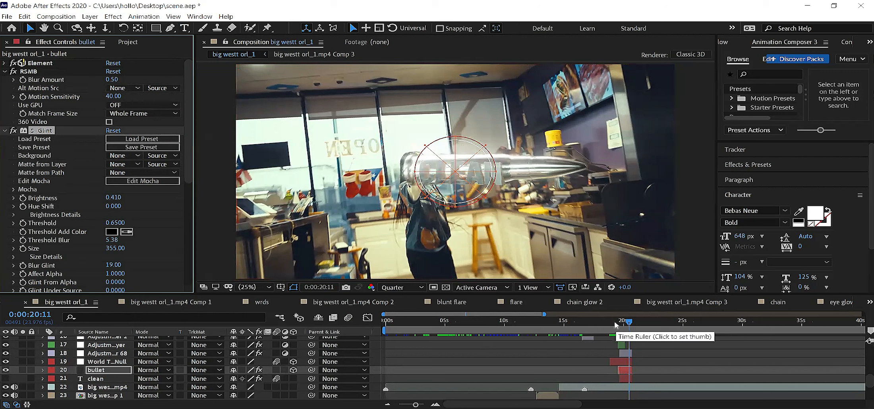
{"action": "key", "text": "ctrl+s"}
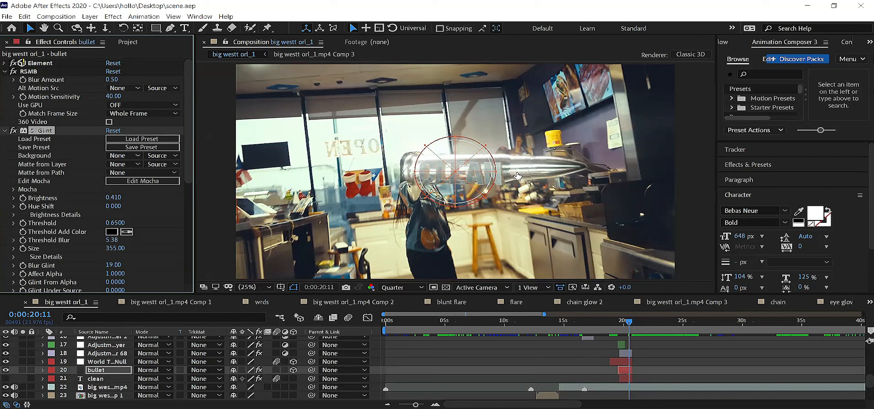
Step: Open the Element Scene Setup of the bullet layer and select the bullet model in the Group Folder
{"action": "left_click", "coordinate": [5, 63]}
{"action": "left_click", "coordinate": [58, 85]}
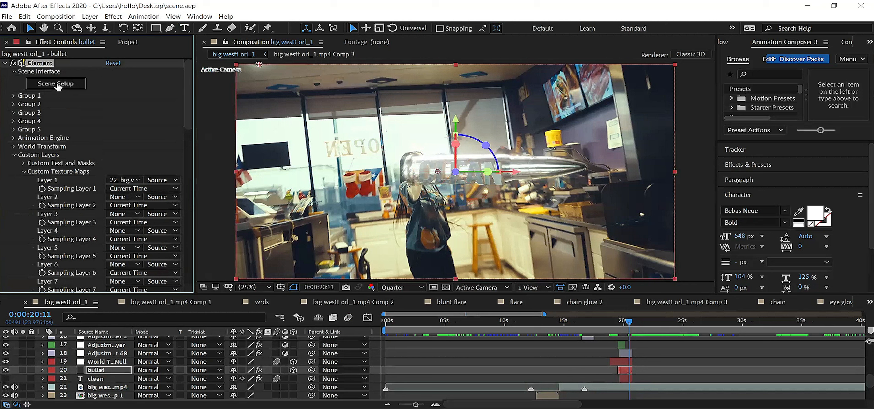
{"action": "left_click", "coordinate": [58, 84]}
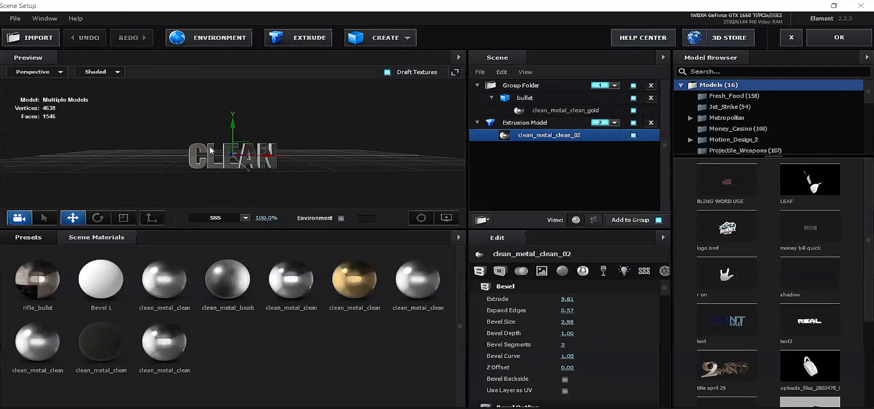
{"action": "left_click", "coordinate": [538, 101]}
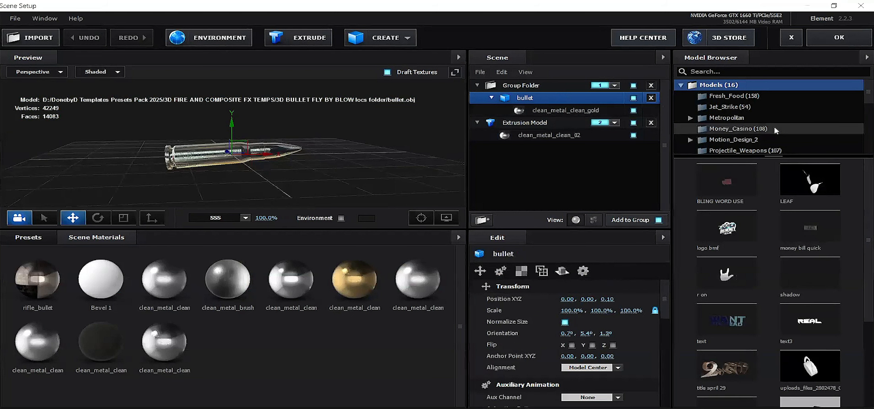
Step: Start importing a 3D object and browse to the extra 3d models used folder in DonebyD Templates Presets Pack 2025
{"action": "left_click", "coordinate": [52, 47]}
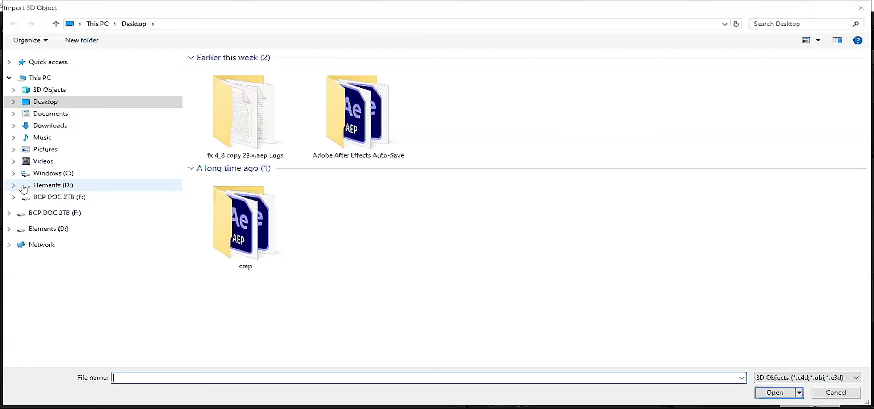
{"action": "scroll", "coordinate": [179, 219], "scroll_direction": "down", "scroll_amount": 20}
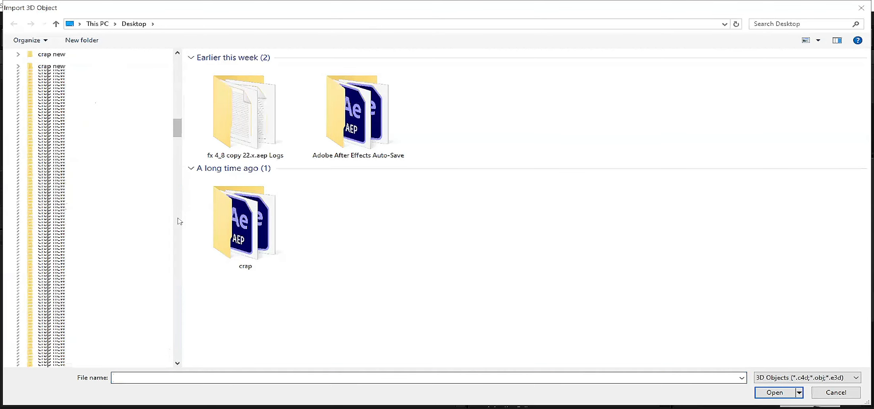
{"action": "left_click", "coordinate": [69, 223]}
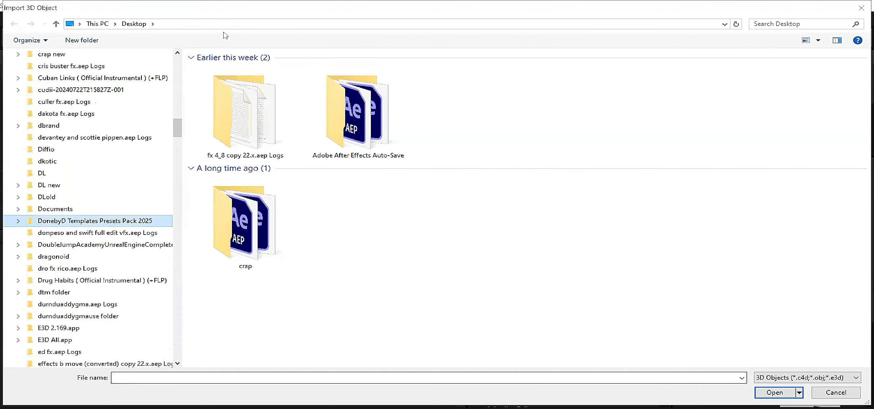
{"action": "double_click", "coordinate": [243, 69]}
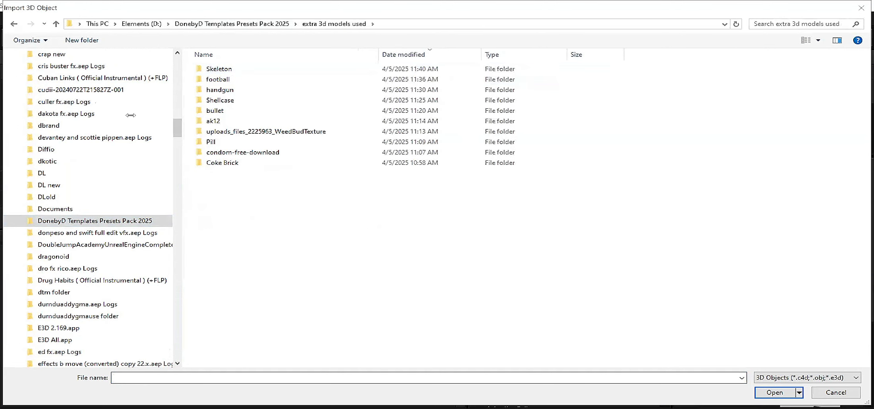
{"action": "left_click_drag", "start_coordinate": [98, 115], "coordinate": [95, 114]}
Step: Import the fb_low model from the source folder of football > wilson-football (1)
{"action": "left_click", "coordinate": [149, 82]}
{"action": "key", "text": "Return"}
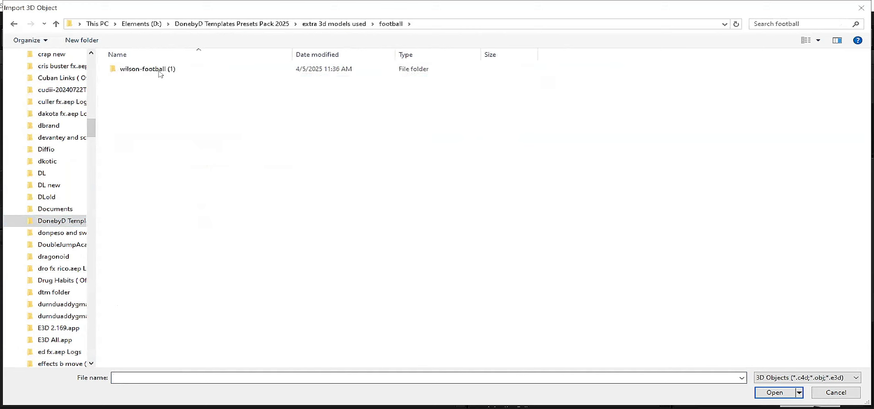
{"action": "left_click", "coordinate": [161, 75]}
{"action": "key", "text": "Return"}
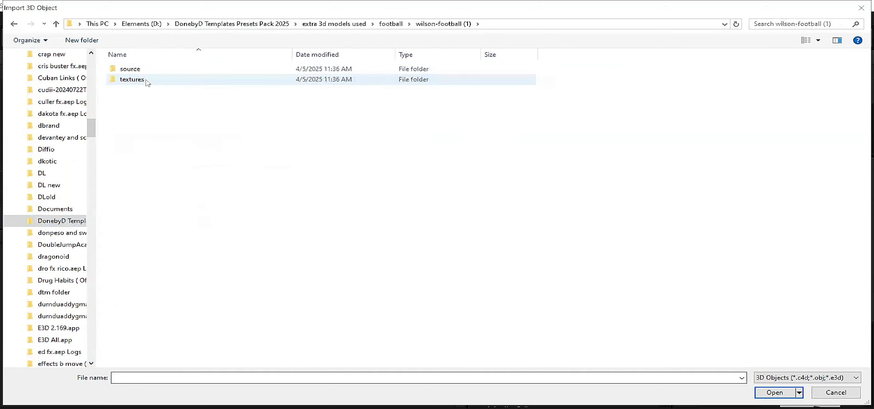
{"action": "left_click", "coordinate": [147, 82]}
{"action": "key", "text": "Return"}
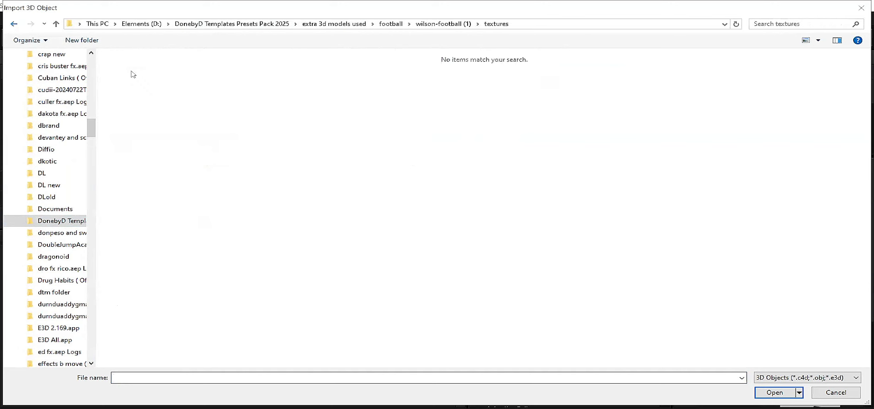
{"action": "double_click", "coordinate": [134, 72]}
{"action": "left_click", "coordinate": [143, 71]}
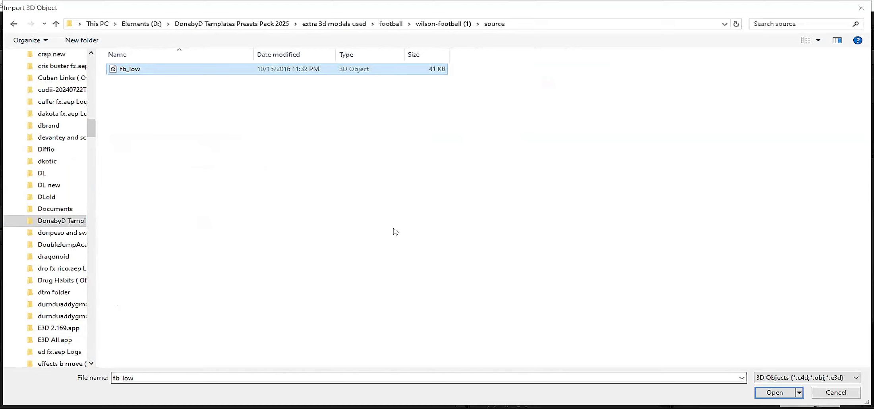
{"action": "key", "text": "Return"}
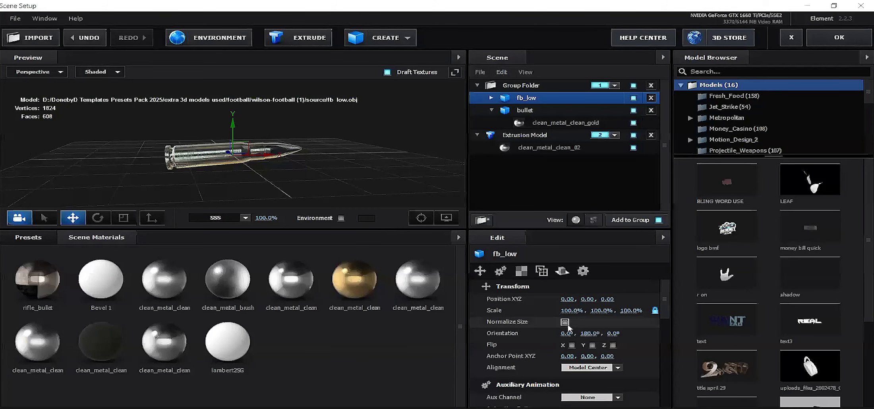
Step: Turn on Normalize Size for the fb_low model and hide the bullet model
{"action": "left_click", "coordinate": [565, 323]}
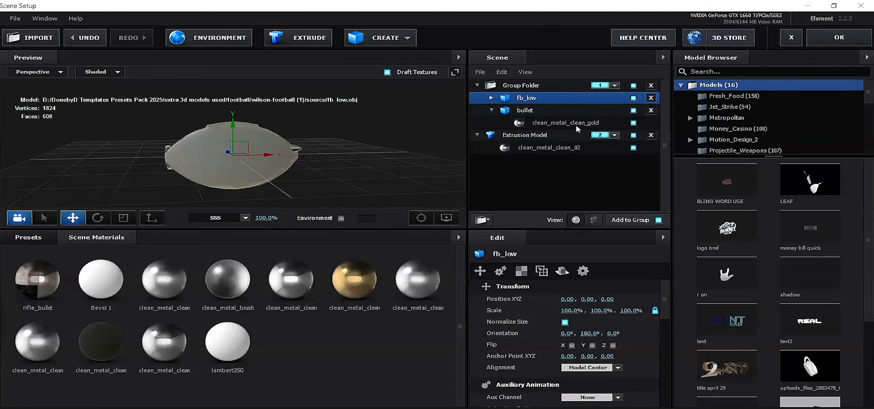
{"action": "left_click", "coordinate": [634, 111]}
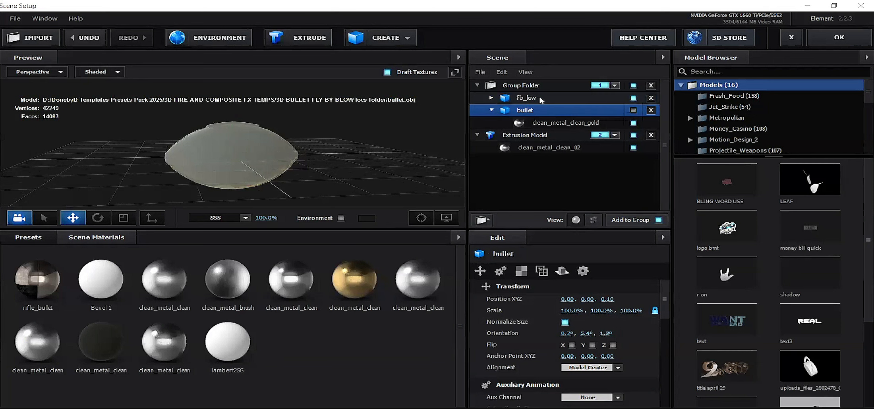
Step: Rotate the fb_low model to an orientation of about 119.4°, 0.0°, 180.0°
{"action": "left_click", "coordinate": [613, 96]}
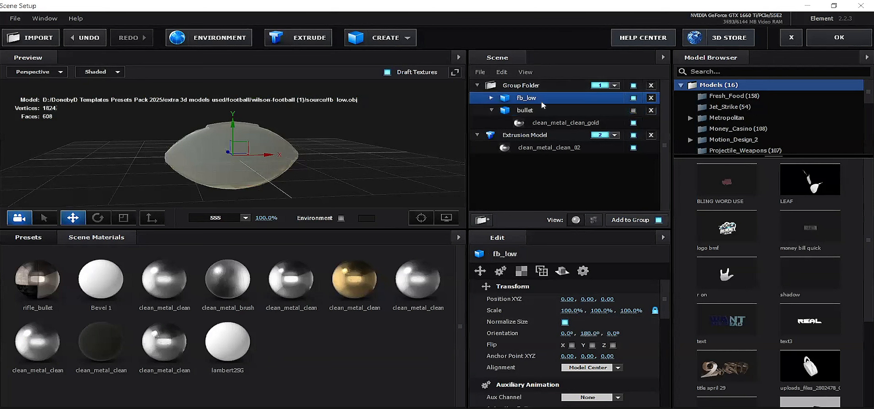
{"action": "left_click", "coordinate": [97, 219]}
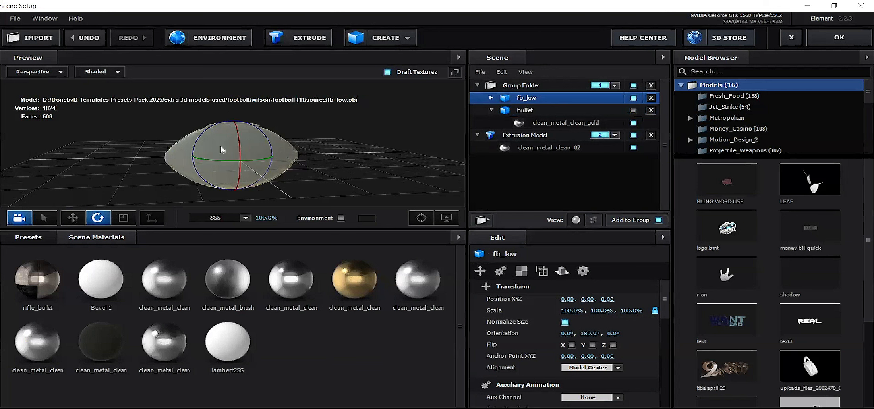
{"action": "left_click_drag", "start_coordinate": [237, 140], "coordinate": [247, 180]}
{"action": "left_click", "coordinate": [44, 219]}
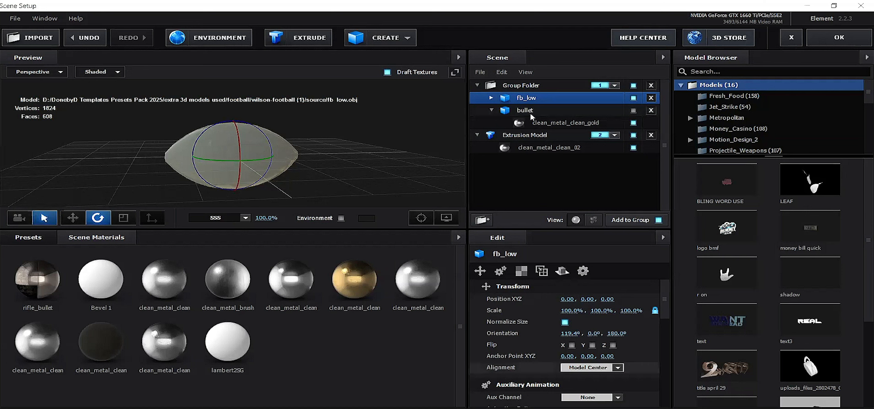
Step: Load football text.png from the wilson-football (1) folder as the Diffuse texture of fb_low's lambert2SG material
{"action": "left_click", "coordinate": [491, 98]}
{"action": "left_click", "coordinate": [554, 111]}
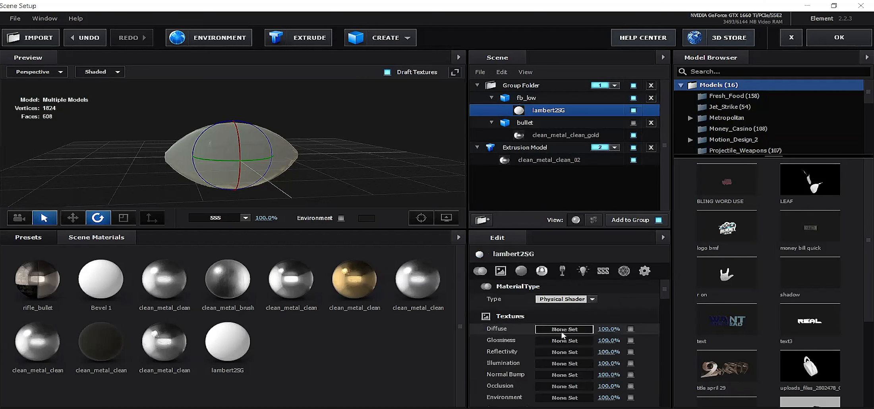
{"action": "left_click", "coordinate": [562, 335]}
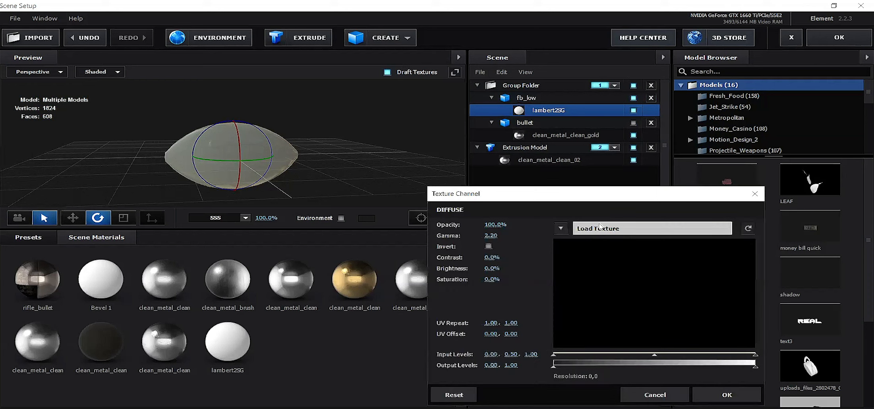
{"action": "left_click", "coordinate": [599, 224]}
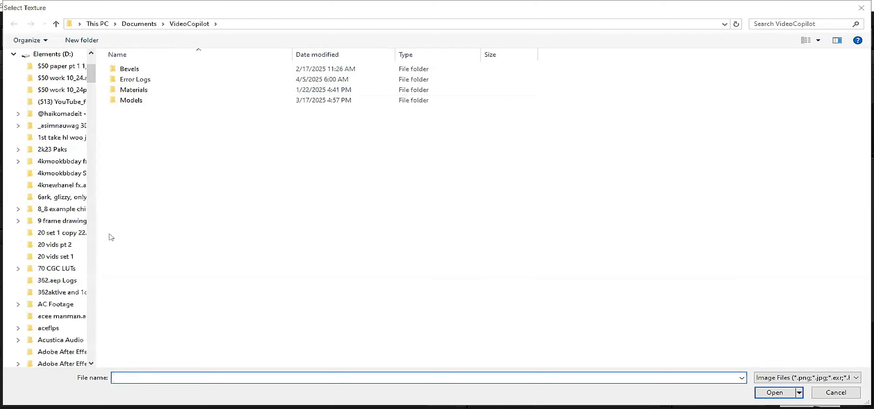
{"action": "left_click", "coordinate": [60, 221]}
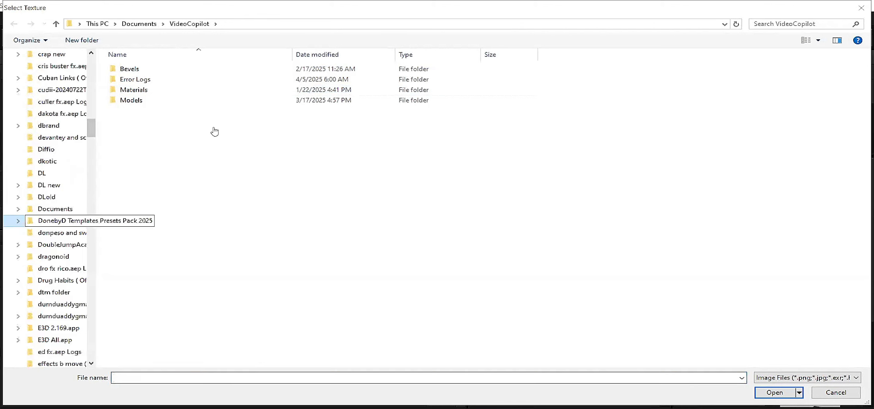
{"action": "double_click", "coordinate": [123, 72]}
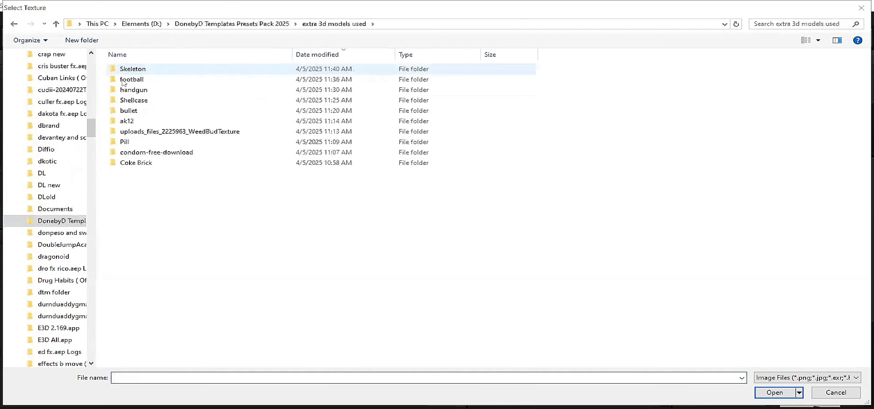
{"action": "double_click", "coordinate": [124, 79]}
{"action": "double_click", "coordinate": [155, 70]}
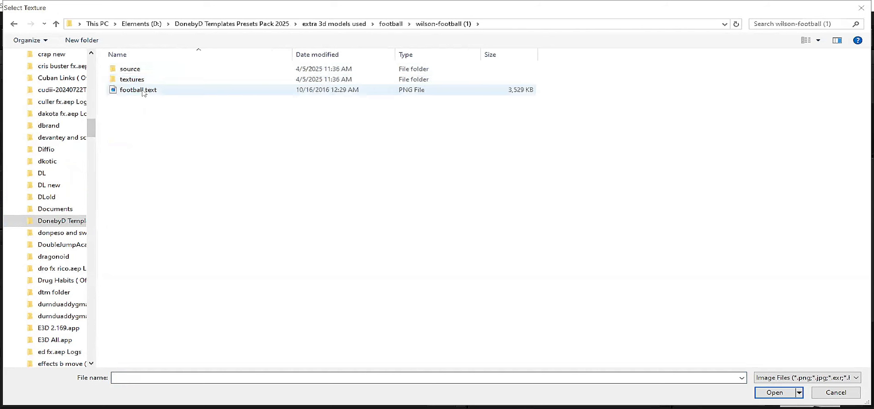
{"action": "double_click", "coordinate": [139, 90]}
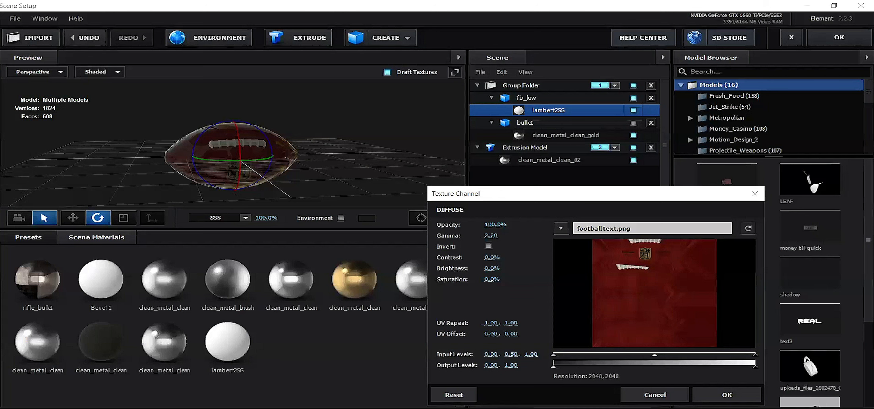
{"action": "key", "text": "Return"}
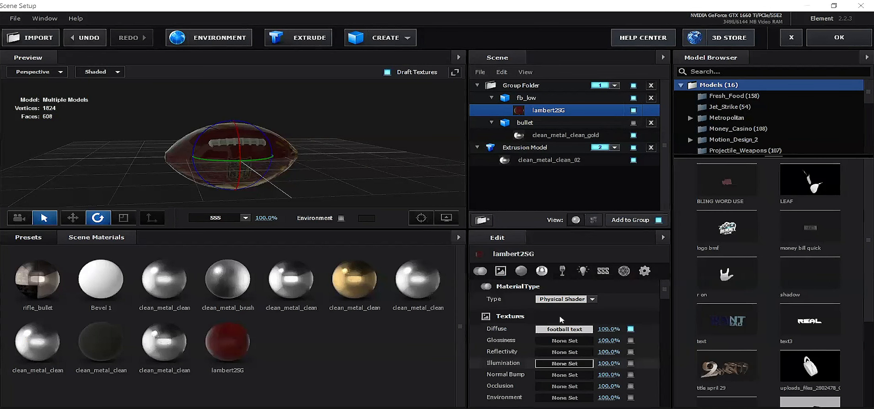
Step: Review the material's basic settings, accept the scene setup, and set the current time to 0:00:19:09 for previewing
{"action": "scroll", "coordinate": [573, 366], "scroll_direction": "down", "scroll_amount": 2}
{"action": "scroll", "coordinate": [570, 372], "scroll_direction": "down", "scroll_amount": 1}
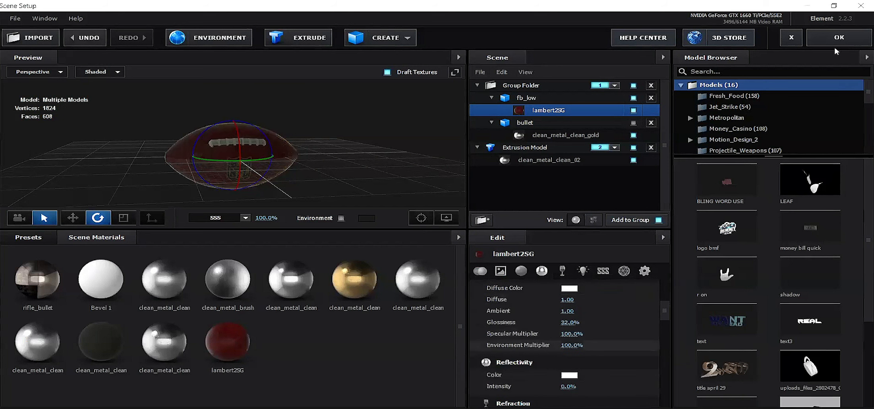
{"action": "left_click", "coordinate": [834, 48]}
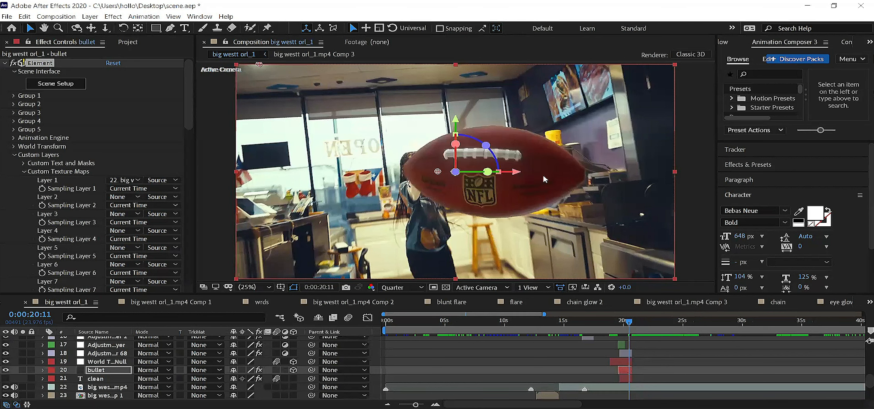
{"action": "left_click", "coordinate": [616, 327]}
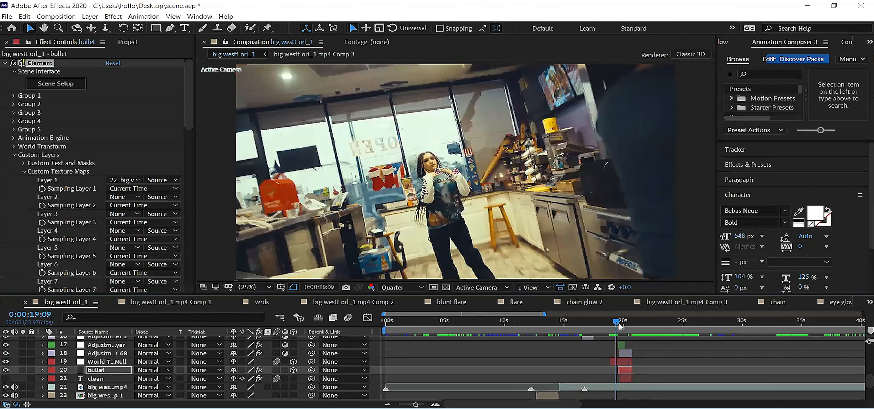
Step: Examine the football fly-by frame by frame between 0:00:19:20 and 0:00:20:04 in the big westt orl_1 composition
{"action": "left_click", "coordinate": [625, 325]}
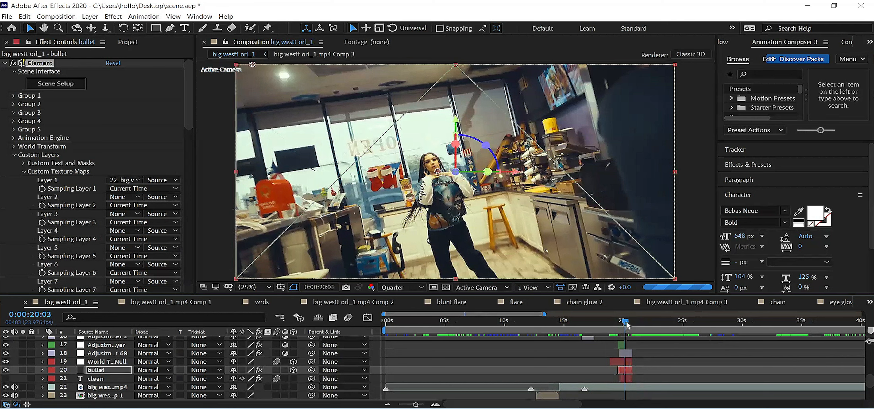
{"action": "left_click_drag", "start_coordinate": [626, 325], "coordinate": [623, 324]}
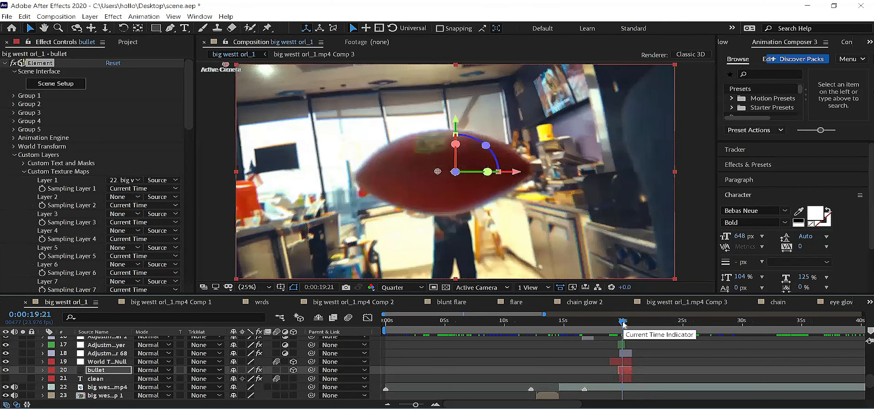
{"action": "left_click_drag", "start_coordinate": [623, 324], "coordinate": [627, 325]}
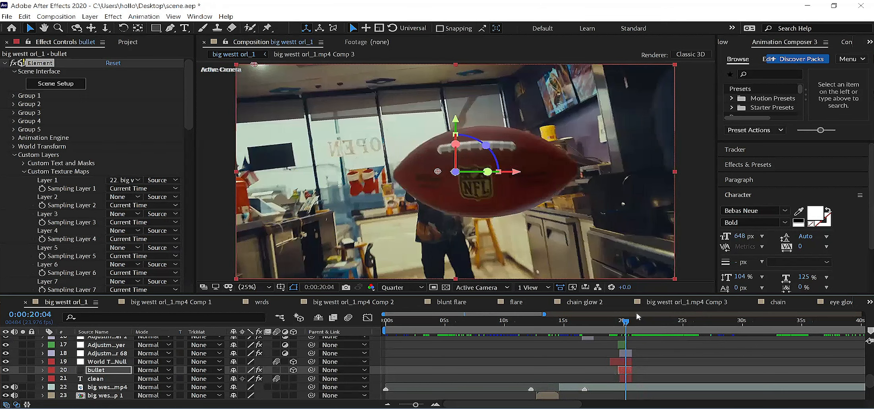
{"action": "left_click", "coordinate": [624, 327]}
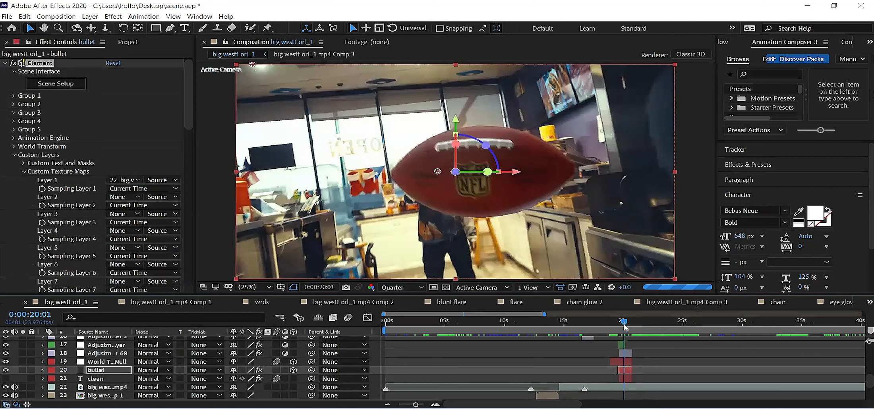
{"action": "key", "text": "Page_Up"}
{"action": "key", "text": "Page_Up"}
{"action": "key", "text": "Page_Up"}
{"action": "key", "text": "Page_Up"}
{"action": "key", "text": "Page_Up"}
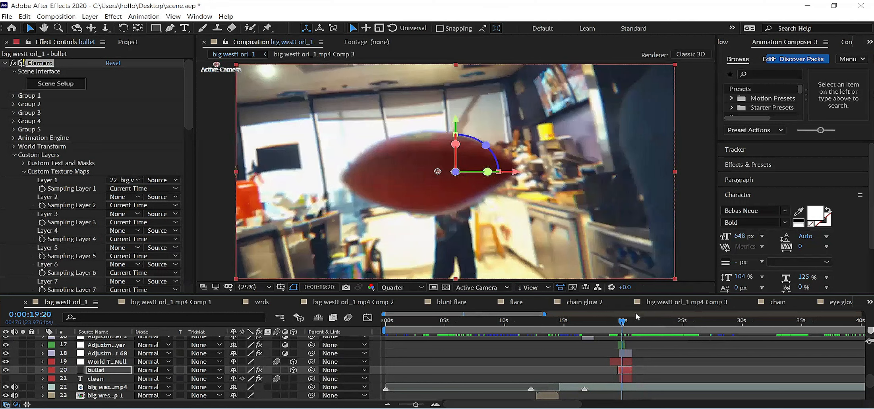
Step: Reposition the football model in the Element scene with the move gizmo, check it in the composition, and reopen the scene setup
{"action": "left_click", "coordinate": [44, 87]}
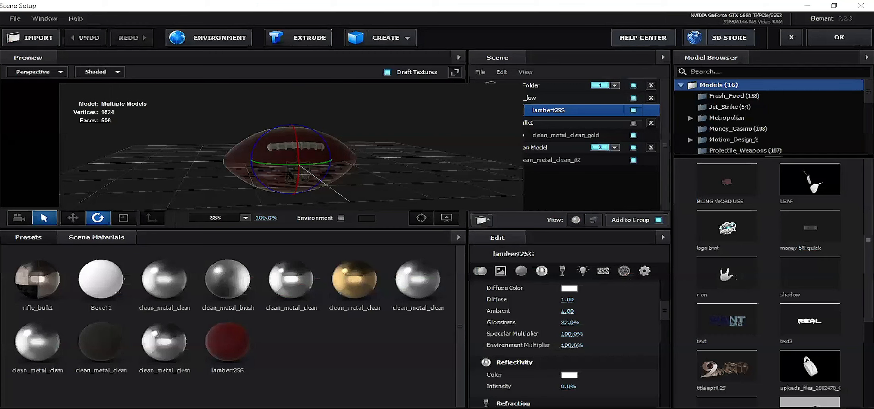
{"action": "left_click", "coordinate": [72, 219]}
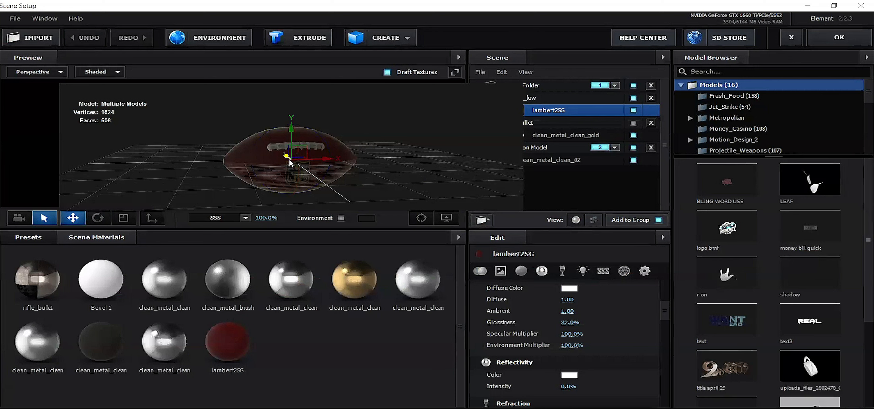
{"action": "left_click_drag", "start_coordinate": [285, 157], "coordinate": [273, 134]}
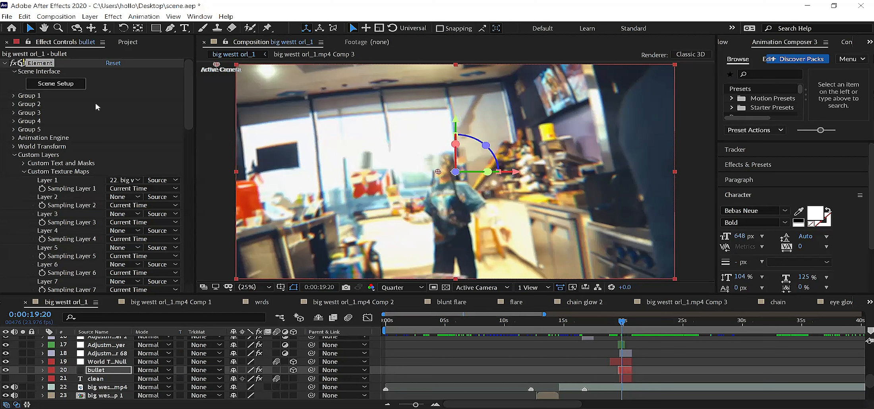
{"action": "left_click", "coordinate": [59, 85]}
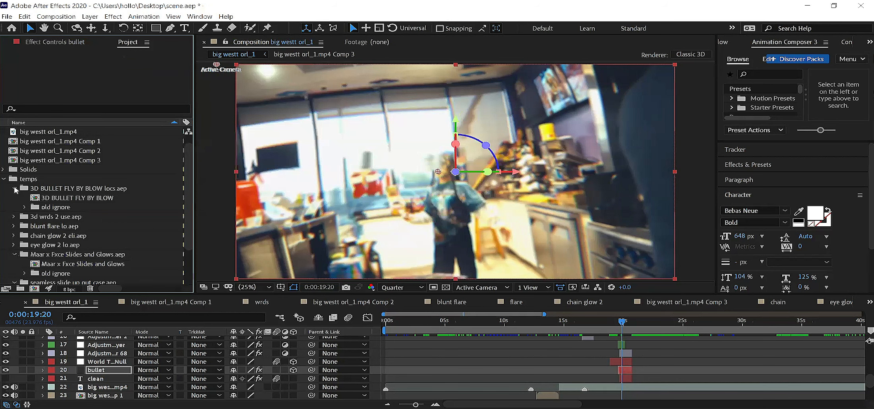
Step: Try to import the jupe lightning template into the temps folder, and delete the imported jupe lightning.aep folder
{"action": "left_click", "coordinate": [32, 179]}
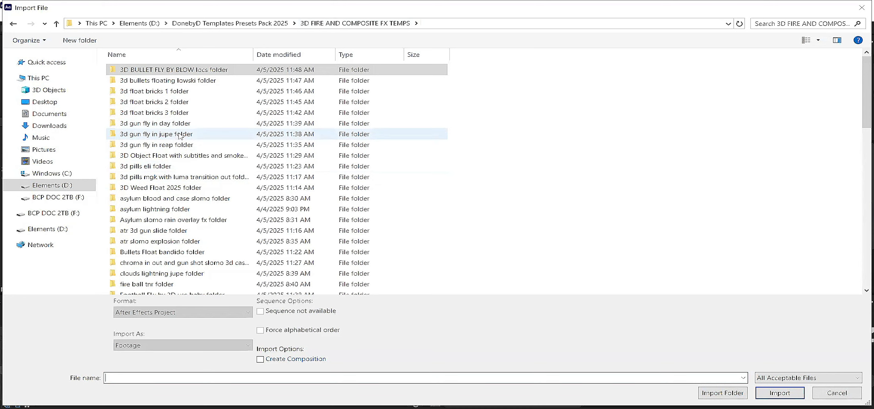
{"action": "scroll", "coordinate": [180, 135], "scroll_direction": "down", "scroll_amount": 3}
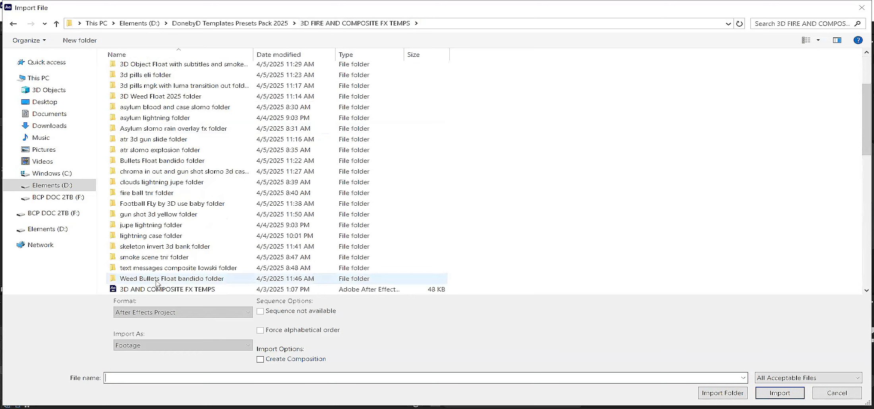
{"action": "double_click", "coordinate": [166, 226]}
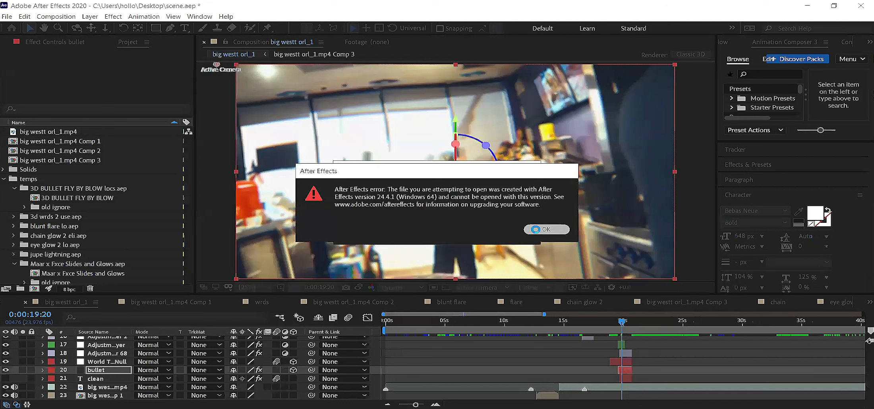
{"action": "left_click", "coordinate": [535, 229]}
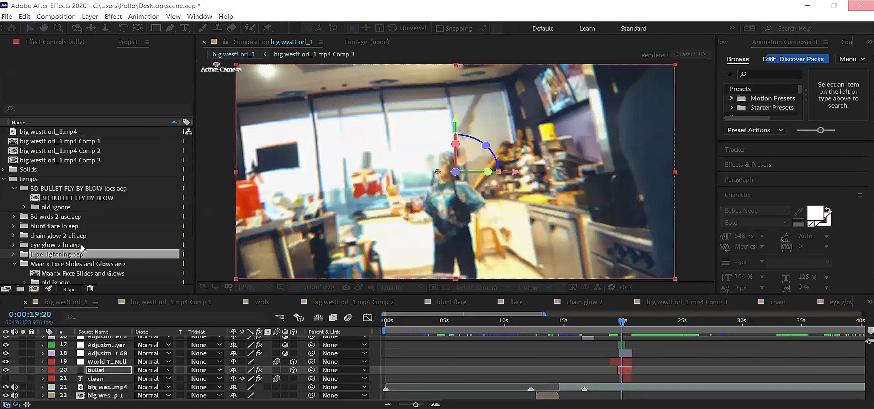
{"action": "left_click", "coordinate": [70, 252]}
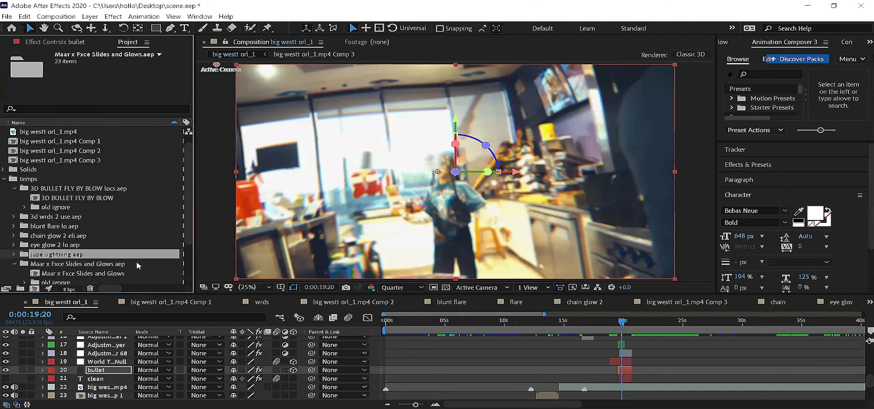
{"action": "key", "text": "Delete"}
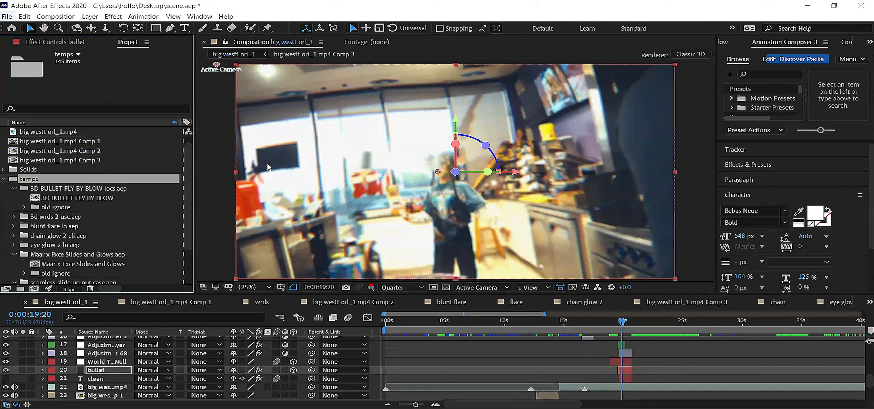
Step: Import the 3D Weed Float 2025 template from the 3D FIRE AND COMPOSITE FX TEMPS folder into temps and save the project
{"action": "key", "text": "ctrl+i"}
{"action": "left_click", "coordinate": [357, 25]}
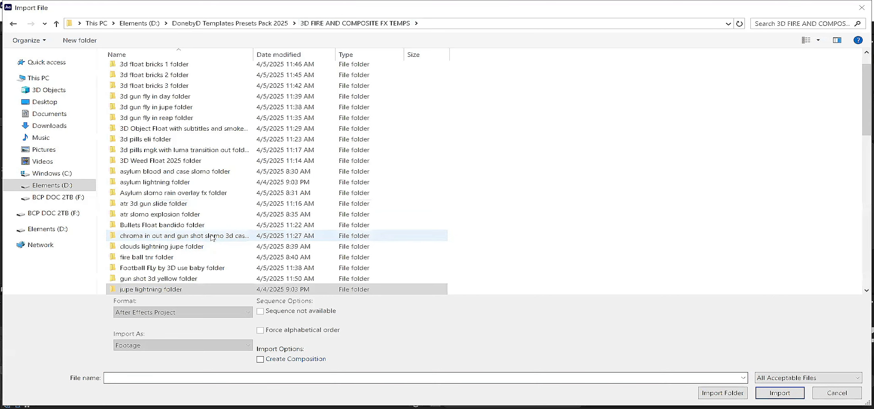
{"action": "left_click_drag", "start_coordinate": [303, 67], "coordinate": [307, 69]}
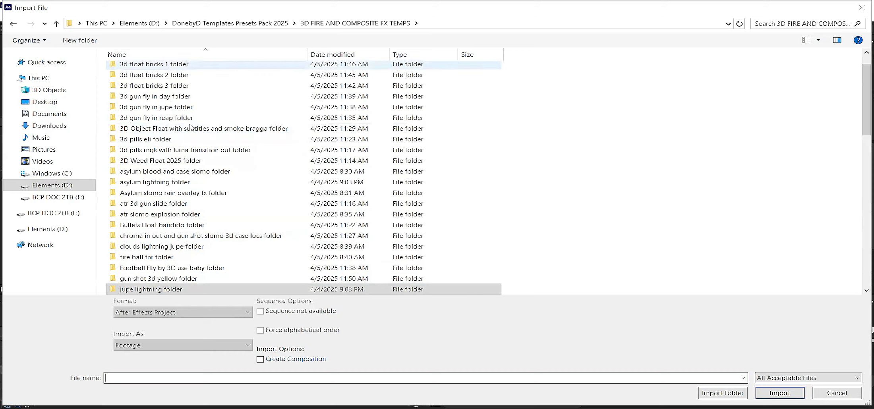
{"action": "double_click", "coordinate": [146, 161]}
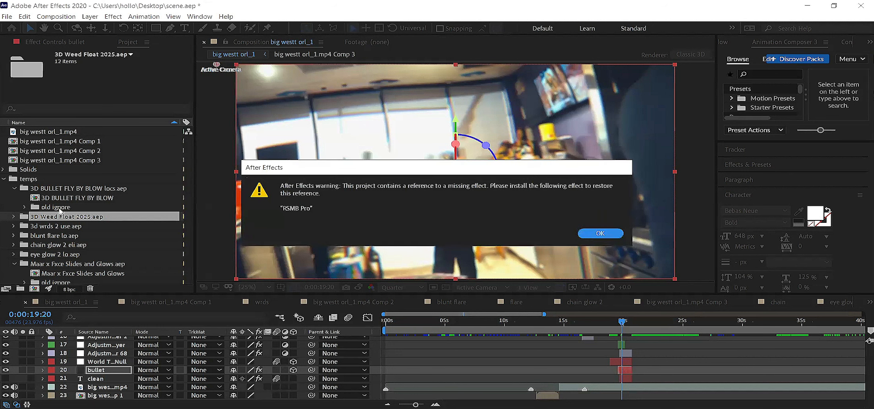
{"action": "key", "text": "Return"}
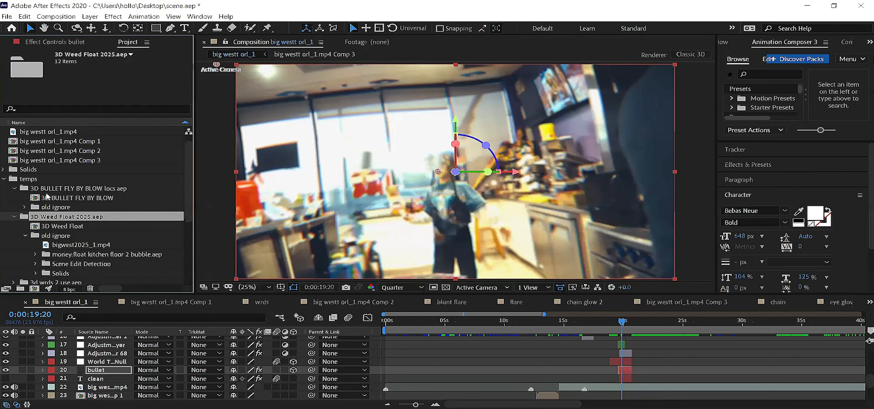
{"action": "key", "text": "ctrl+s"}
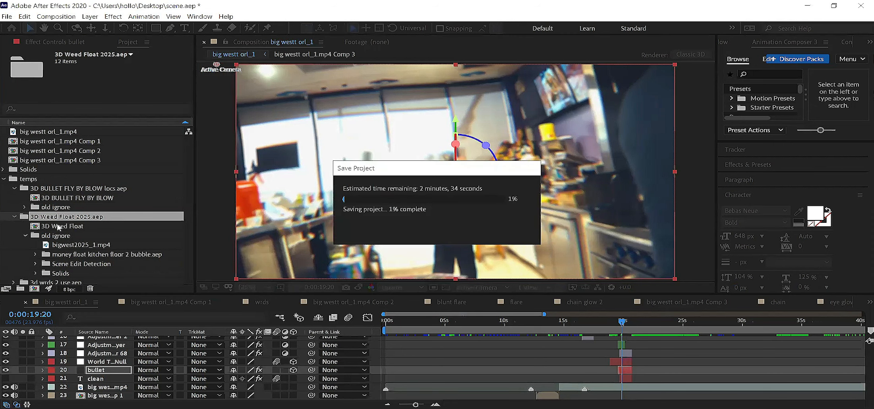
Step: Open the 3D Weed Float composition and preview its animation, moving to 0:00:25:17
{"action": "double_click", "coordinate": [58, 228]}
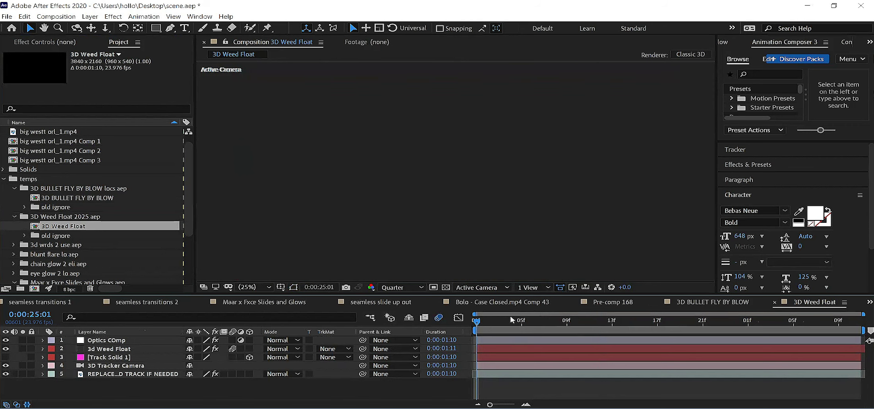
{"action": "key", "text": "space"}
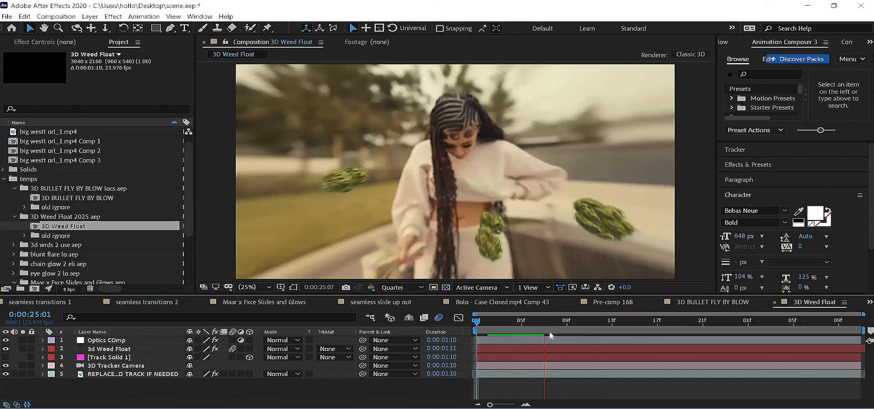
{"action": "left_click_drag", "start_coordinate": [577, 325], "coordinate": [663, 327]}
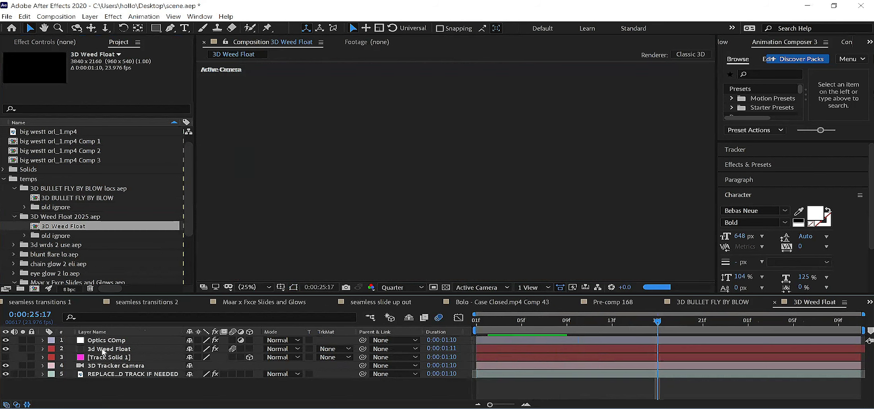
Step: Copy the Optics COmp and 3d Weed Float layers with the current time at the start of the template composition
{"action": "left_click", "coordinate": [107, 350]}
{"action": "left_click", "coordinate": [113, 341]}
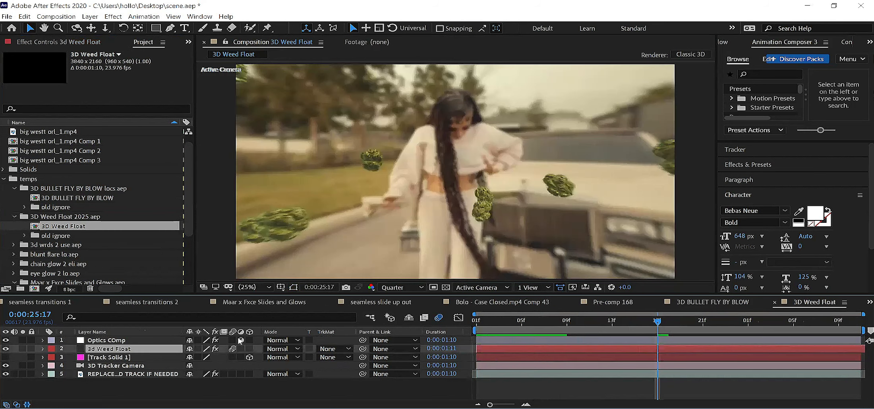
{"action": "key", "text": "Home"}
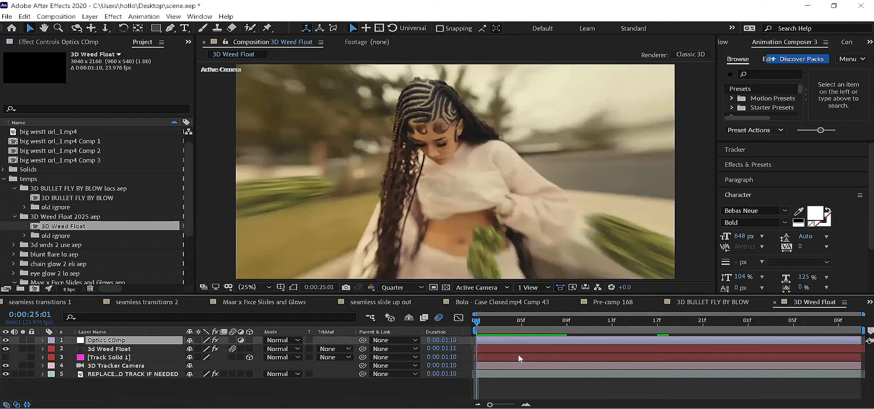
{"action": "left_click", "coordinate": [113, 350], "text": "shift"}
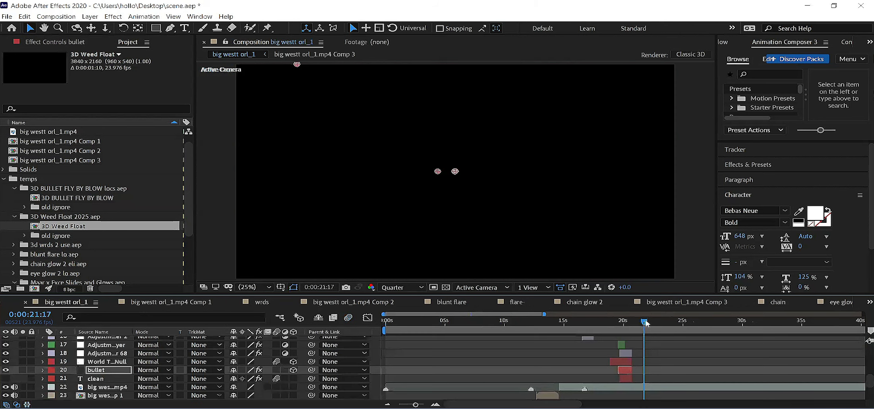
Step: Split the big westt orl_1.mp4 layer at 0:00:21:08 and 0:00:22:07, and precompose the segment in between
{"action": "left_click_drag", "start_coordinate": [646, 323], "coordinate": [644, 328]}
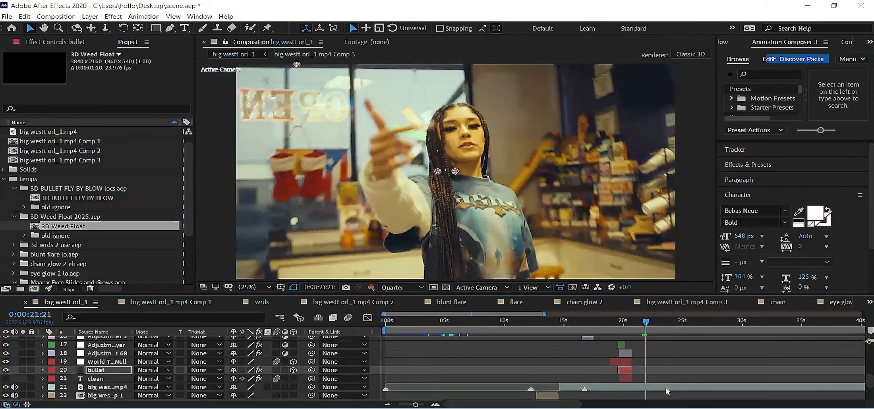
{"action": "left_click", "coordinate": [666, 388]}
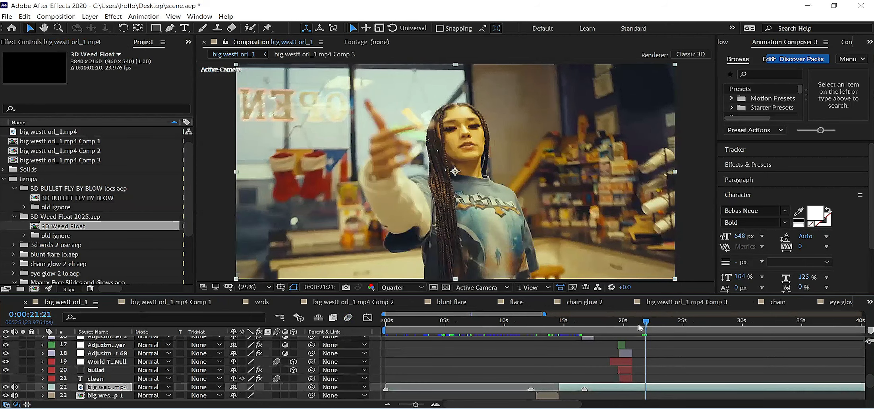
{"action": "left_click", "coordinate": [640, 327]}
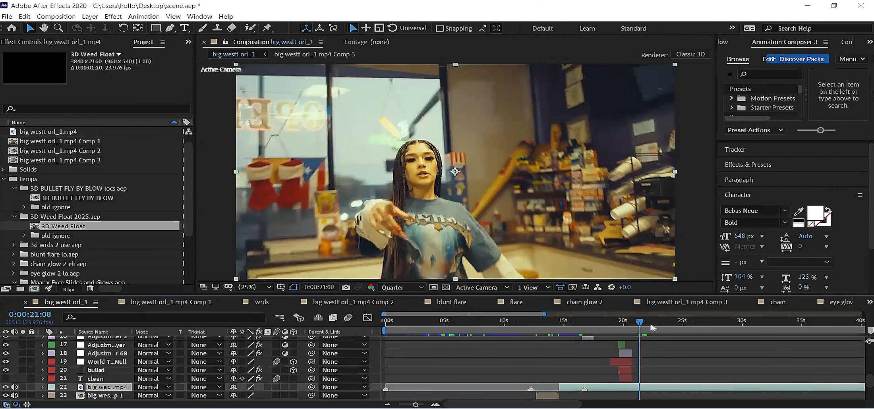
{"action": "key", "text": "ctrl+shift+d"}
{"action": "key", "text": "space"}
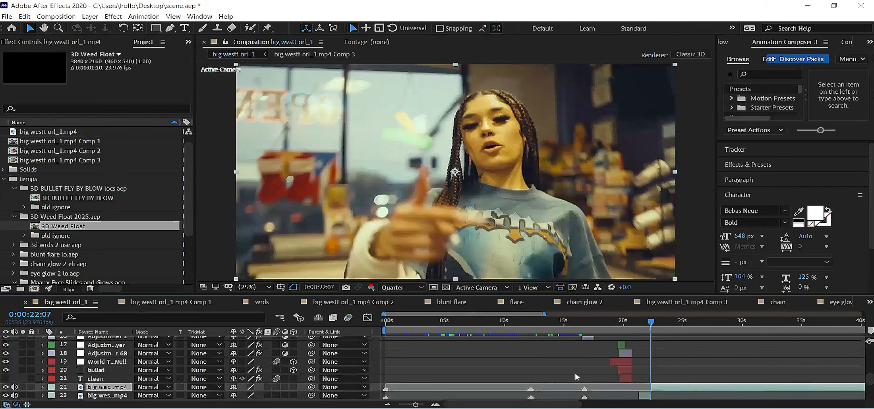
{"action": "left_click", "coordinate": [645, 395]}
{"action": "key", "text": "ctrl+shift+c"}
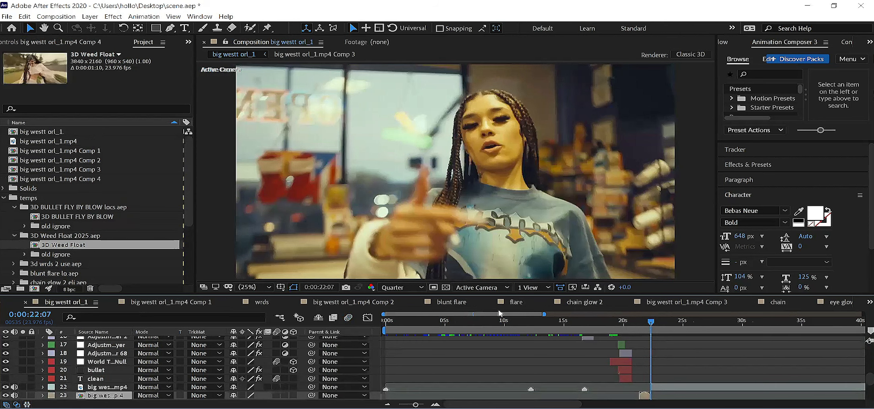
Step: Paste the copied template layers above the footage at the start of big westt orl_1.mp4 Comp 4 and preview the result at 0:00:21:16
{"action": "left_click", "coordinate": [542, 322]}
{"action": "key", "text": "Home"}
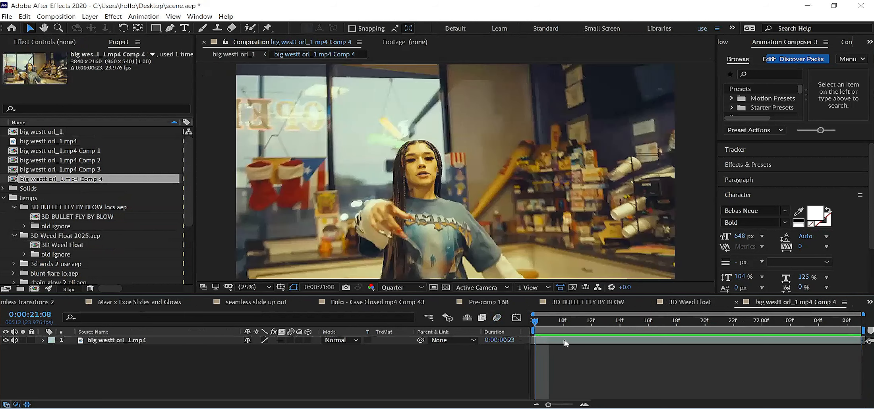
{"action": "key", "text": "ctrl+a"}
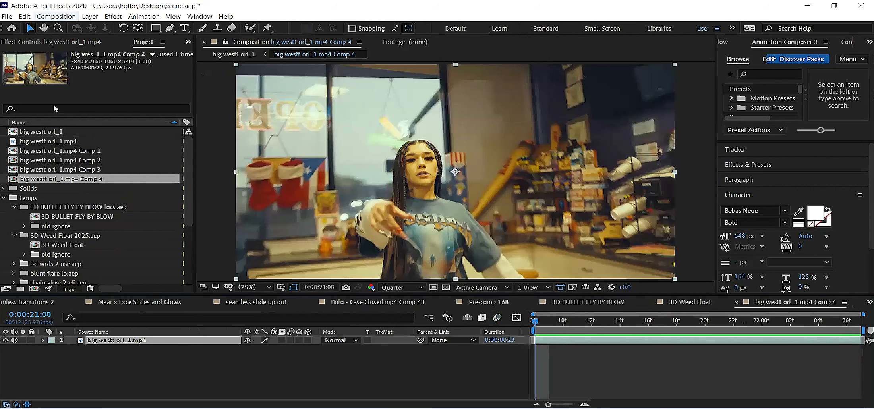
{"action": "key", "text": "ctrl+v"}
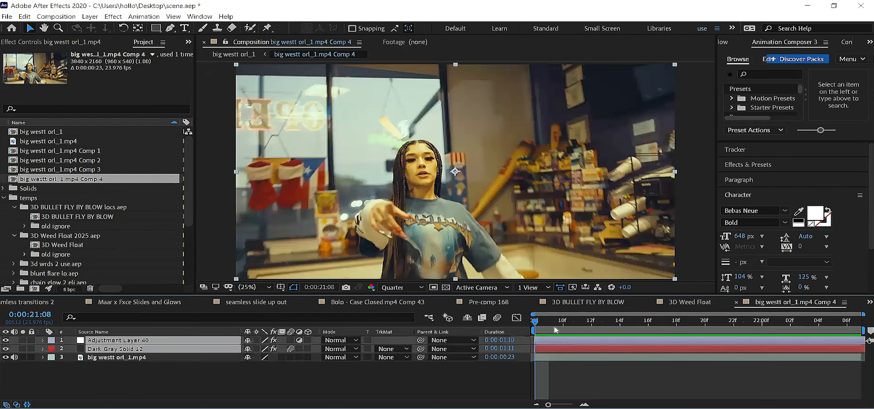
{"action": "left_click", "coordinate": [629, 329]}
{"action": "key", "text": "Page_Down"}
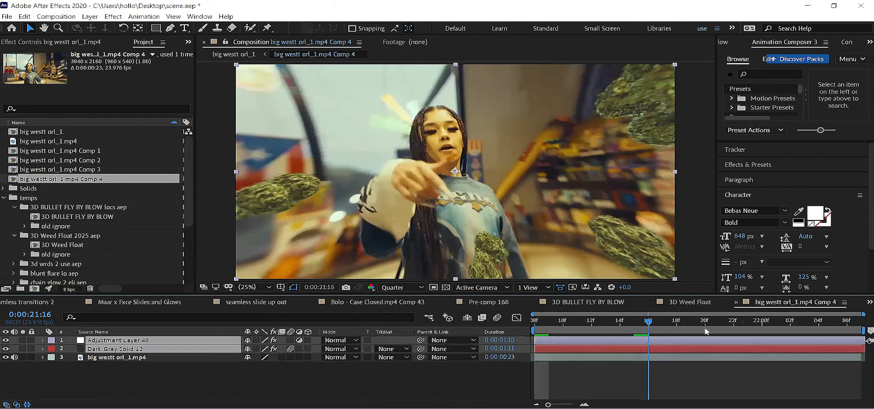
Step: Check the weed float at frames between 0:00:21:21 and 0:00:22:06, and shift Adjustment Layer 40 slightly earlier
{"action": "left_click", "coordinate": [706, 331]}
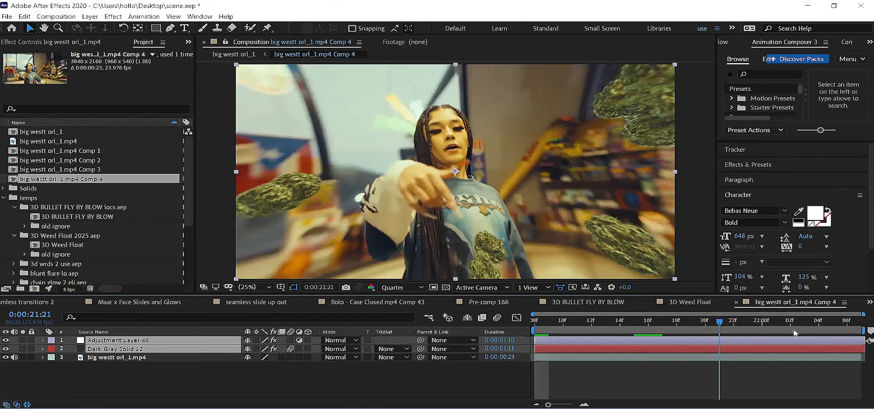
{"action": "left_click", "coordinate": [802, 331]}
{"action": "left_click", "coordinate": [851, 331]}
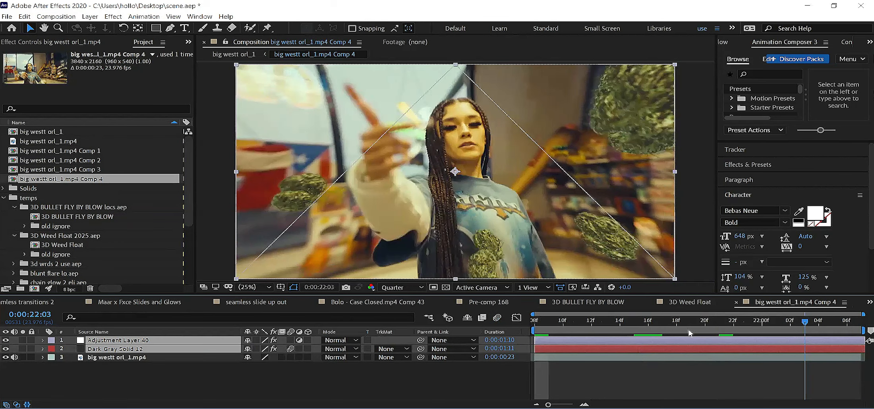
{"action": "left_click", "coordinate": [615, 342]}
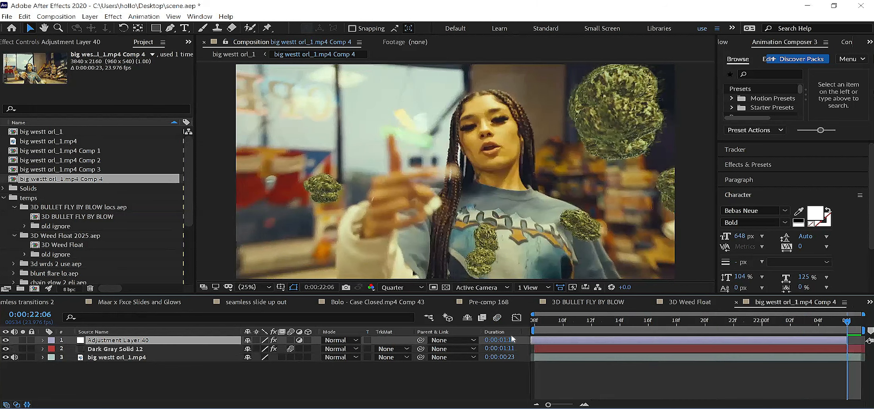
{"action": "left_click_drag", "start_coordinate": [545, 321], "coordinate": [768, 319]}
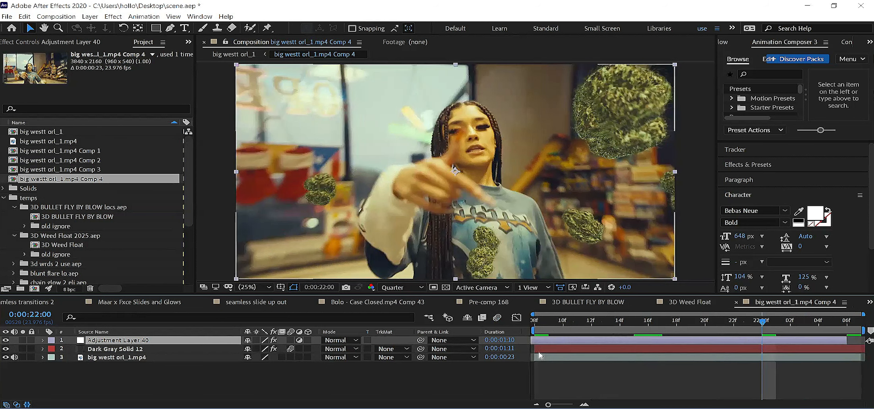
Step: Show the effect settings of the Dark Gray Solid 12 layer and save the project
{"action": "key", "text": "ctrl+Down"}
{"action": "left_click", "coordinate": [56, 44]}
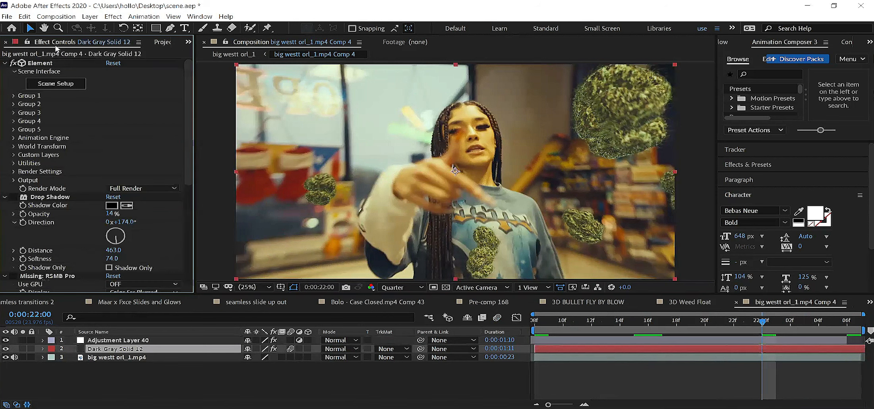
{"action": "left_click", "coordinate": [12, 19]}
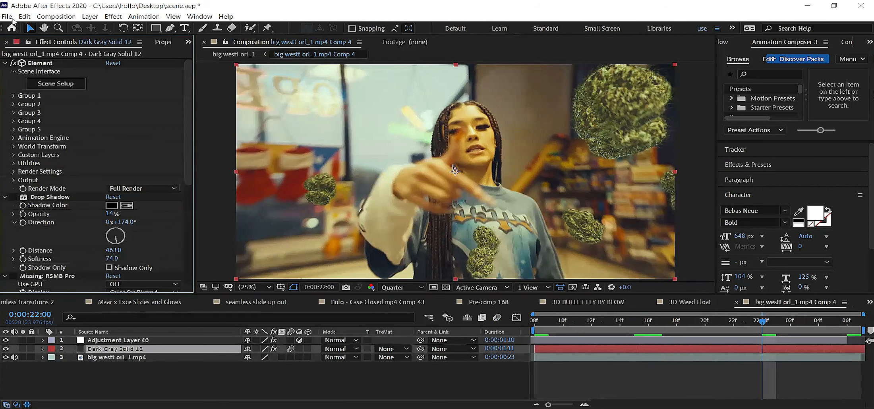
{"action": "left_click", "coordinate": [18, 98]}
Step: Extend the end of Adjustment Layer 40 past the footage for a 0:00:01:12 duration, then select Dark Gray Solid 12
{"action": "left_click", "coordinate": [818, 321]}
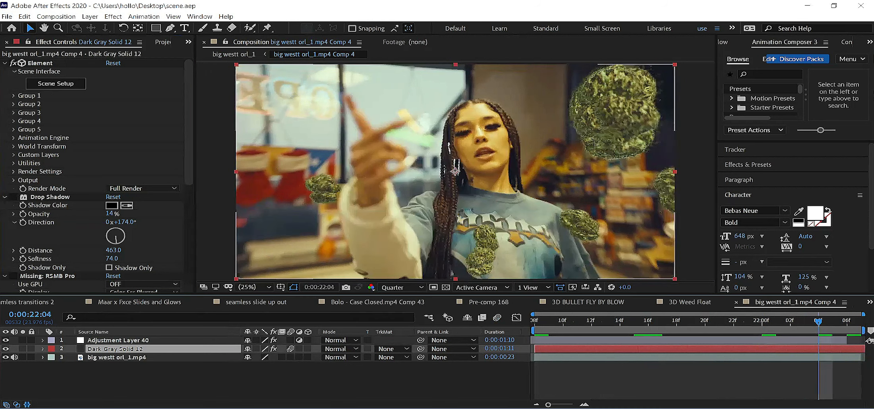
{"action": "left_click_drag", "start_coordinate": [847, 341], "coordinate": [869, 342]}
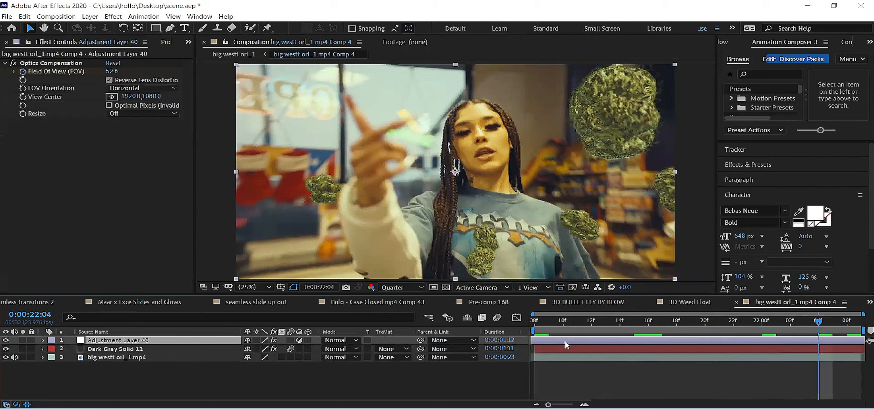
{"action": "left_click", "coordinate": [559, 350]}
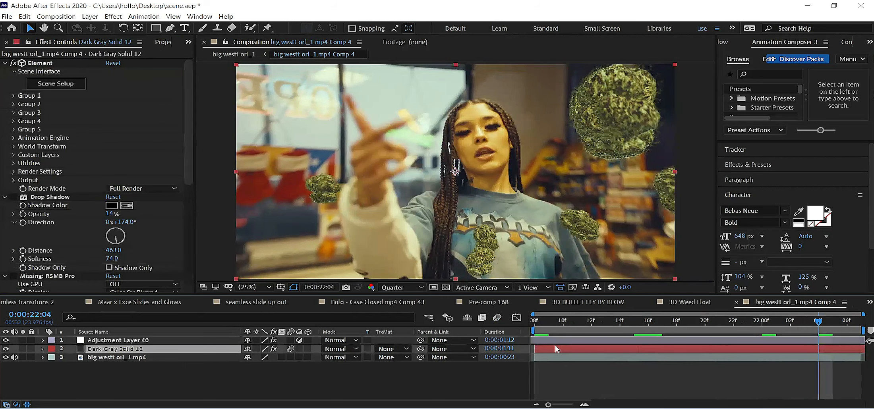
Step: Import the lightning case project from the lightning case folder in 3D FIRE AND COMPOSITE FX TEMPS into the temps folder
{"action": "left_click", "coordinate": [163, 43]}
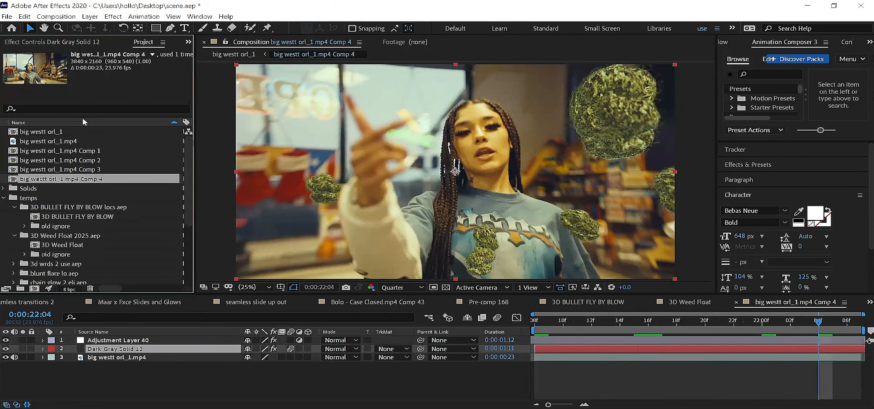
{"action": "left_click", "coordinate": [43, 198]}
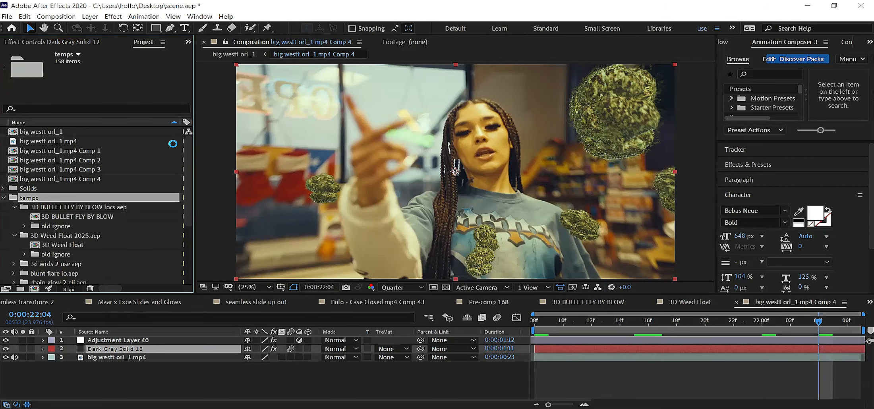
{"action": "key", "text": "ctrl+i"}
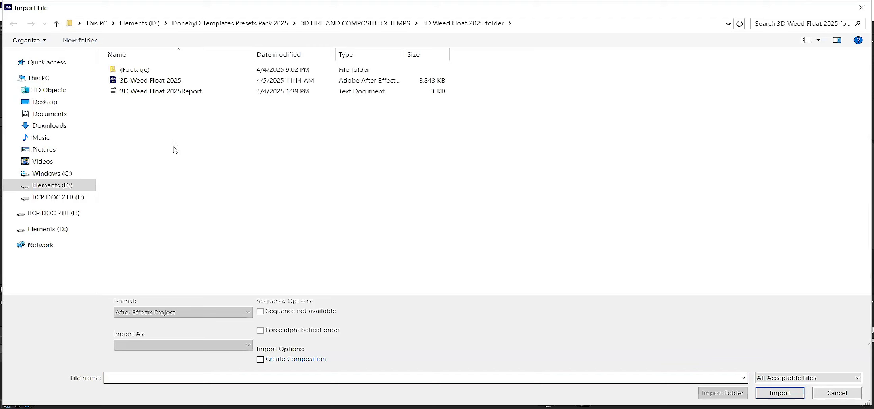
{"action": "left_click", "coordinate": [397, 24]}
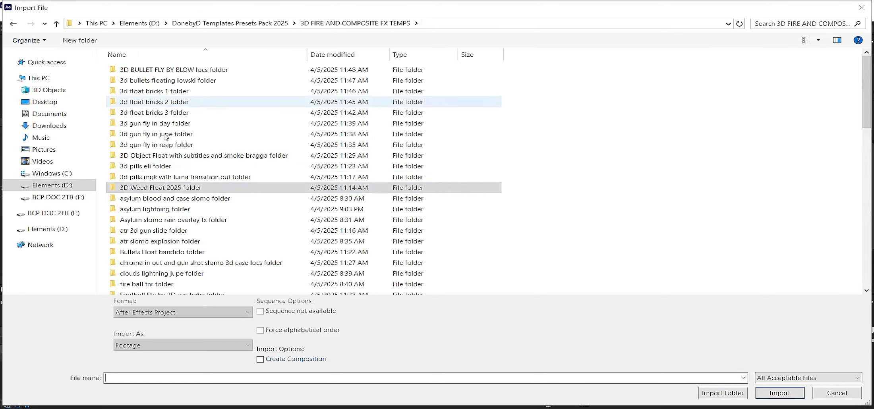
{"action": "scroll", "coordinate": [191, 165], "scroll_direction": "down", "scroll_amount": 5}
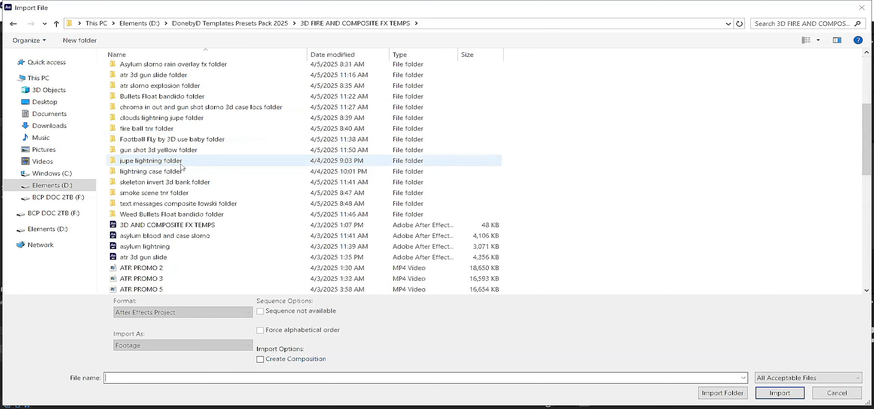
{"action": "scroll", "coordinate": [181, 166], "scroll_direction": "down", "scroll_amount": 2}
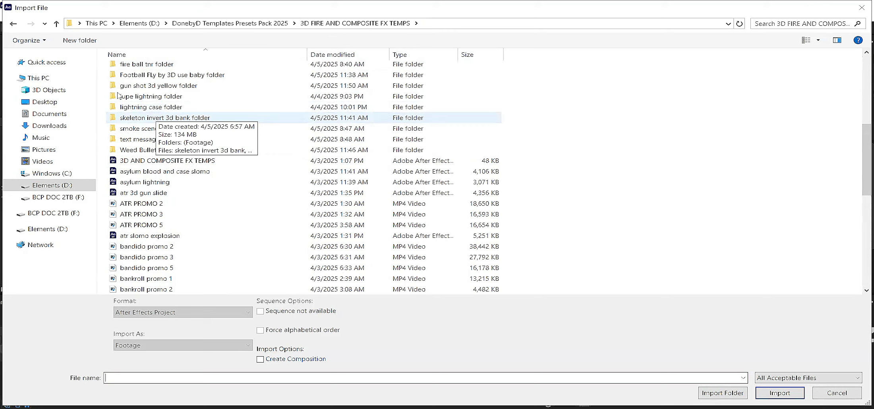
{"action": "double_click", "coordinate": [169, 107]}
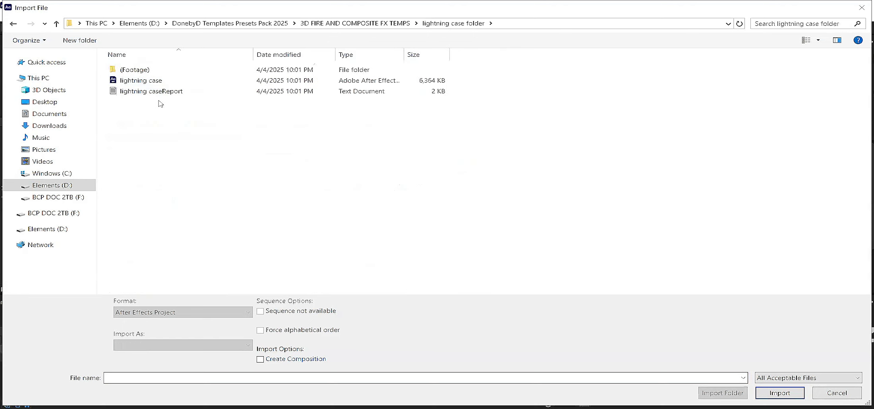
{"action": "left_click", "coordinate": [158, 81]}
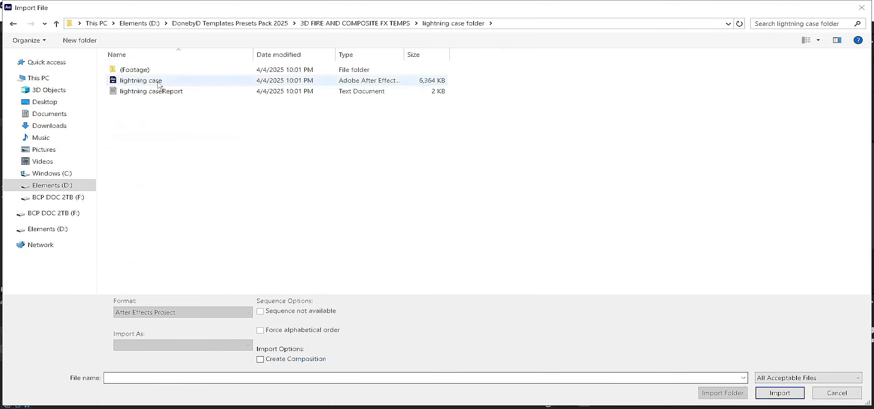
{"action": "double_click", "coordinate": [159, 85]}
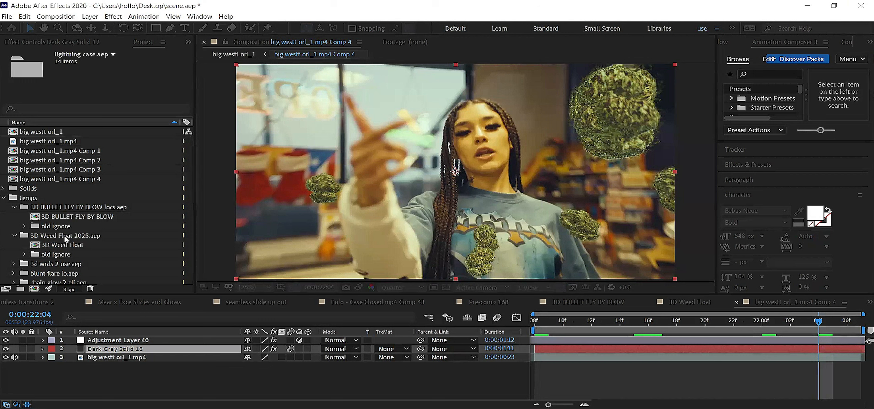
Step: Open the lightning composition from the imported lightning case.aep folder and save the project
{"action": "scroll", "coordinate": [82, 259], "scroll_direction": "down", "scroll_amount": 2}
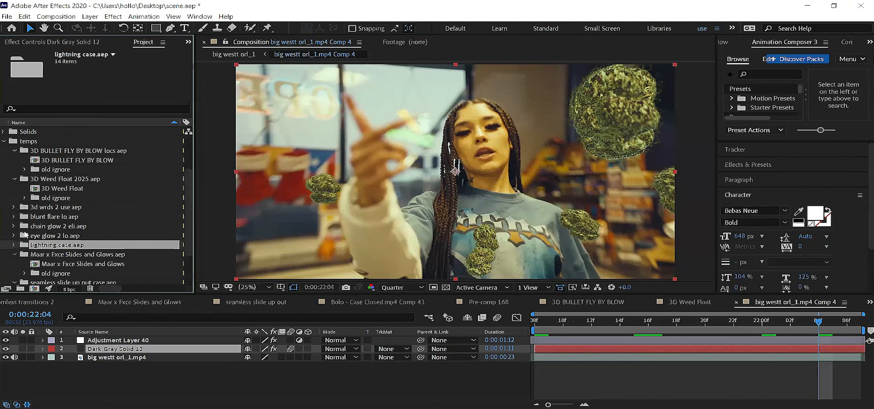
{"action": "scroll", "coordinate": [51, 234], "scroll_direction": "down", "scroll_amount": 1}
{"action": "double_click", "coordinate": [50, 227]}
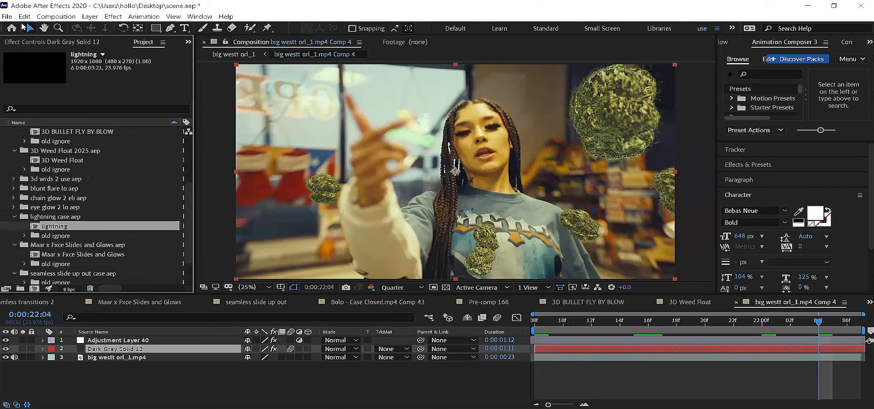
{"action": "left_click", "coordinate": [8, 17]}
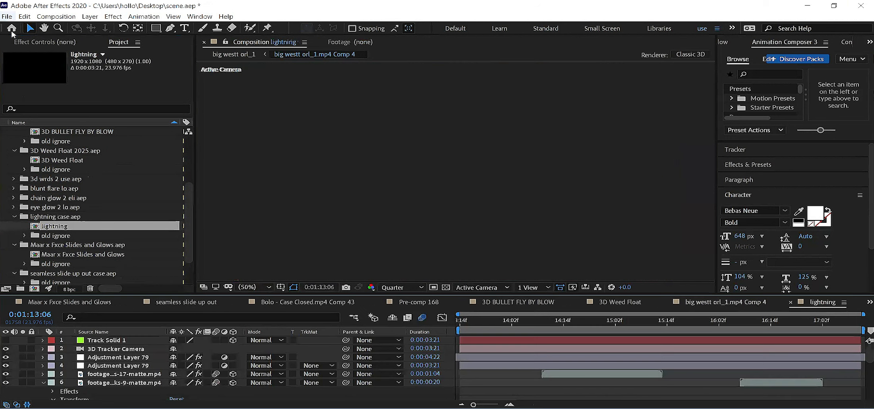
{"action": "key", "text": "ctrl+s"}
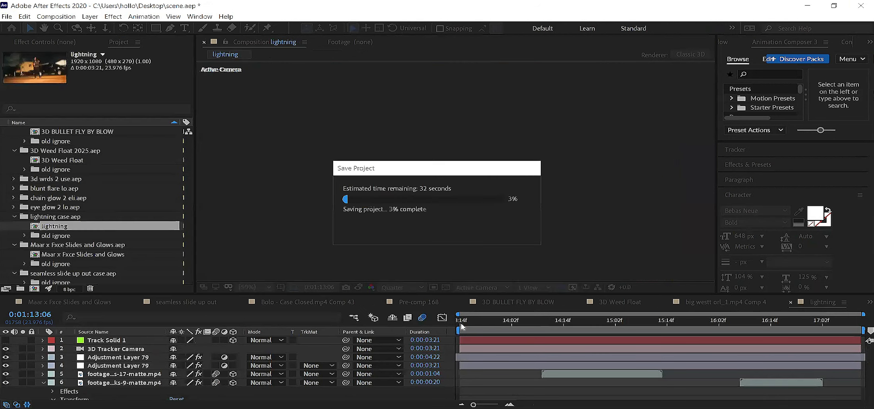
Step: Preview the lightning composition from 0:01:13:14 to 0:01:14:18, collapse the expanded footage layer's properties, and return to the start
{"action": "left_click", "coordinate": [461, 325]}
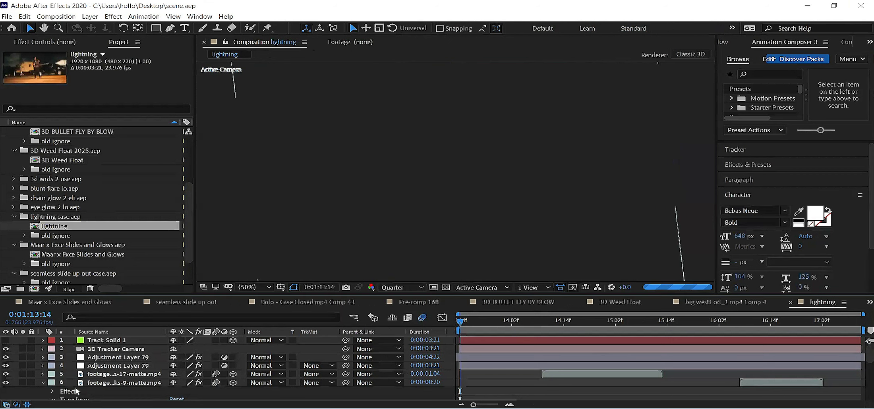
{"action": "scroll", "coordinate": [46, 388], "scroll_direction": "down", "scroll_amount": 3}
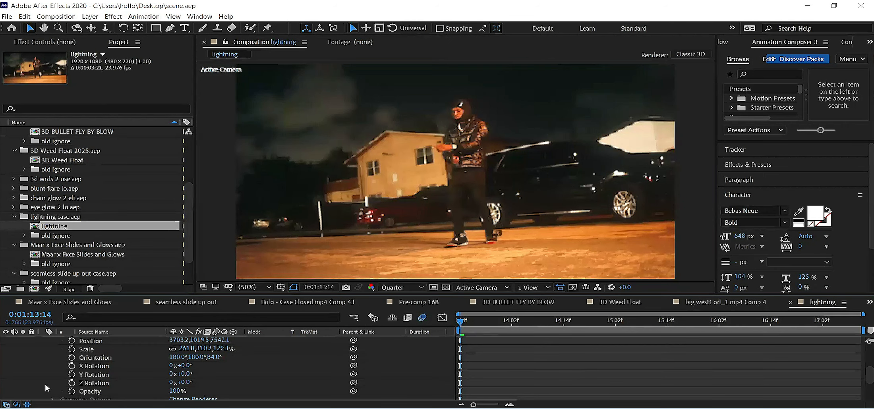
{"action": "key", "text": "space"}
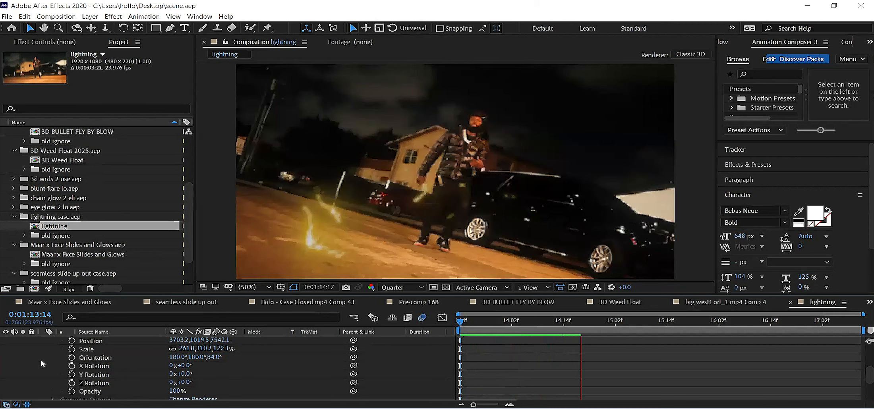
{"action": "scroll", "coordinate": [42, 380], "scroll_direction": "up", "scroll_amount": 4}
{"action": "key", "text": "space"}
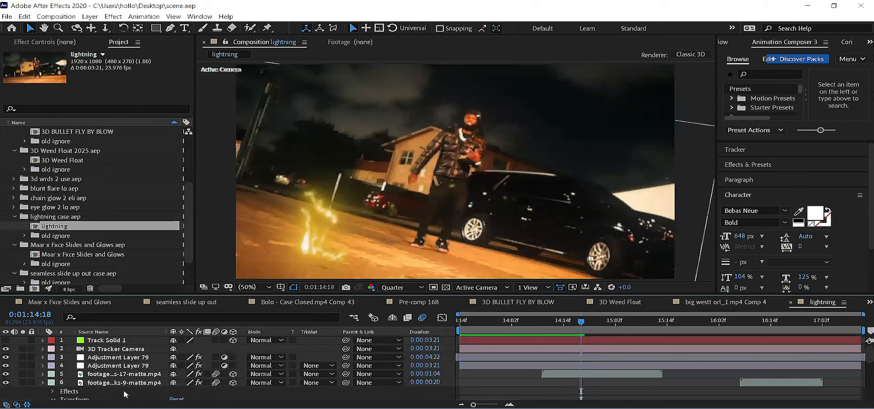
{"action": "key", "text": "u"}
{"action": "key", "text": "Home"}
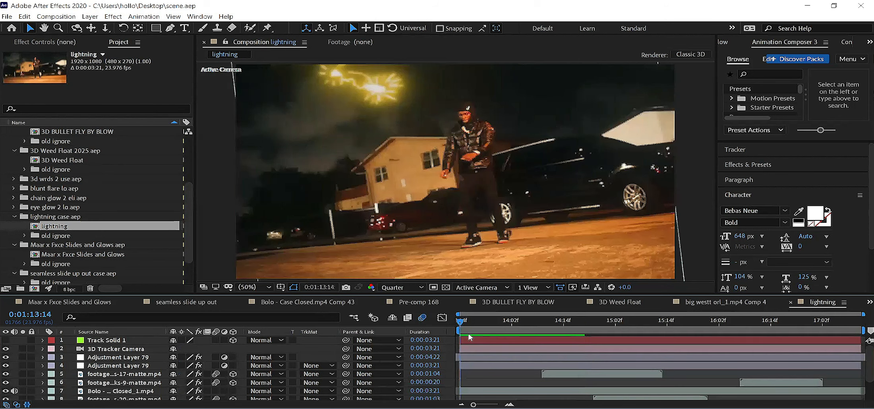
Step: Examine the lightning layers and how the strikes look at several times between 0:01:13:15 and 0:01:16:08, ending at the composition start
{"action": "scroll", "coordinate": [491, 340], "scroll_direction": "down", "scroll_amount": 3}
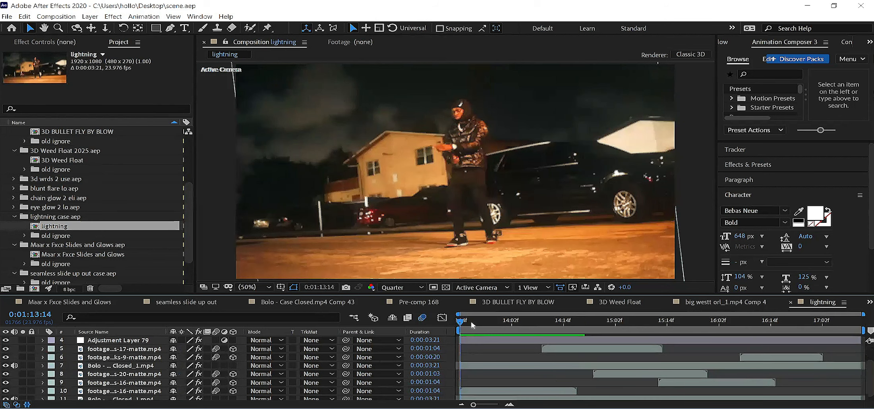
{"action": "key", "text": "space"}
{"action": "key", "text": "space"}
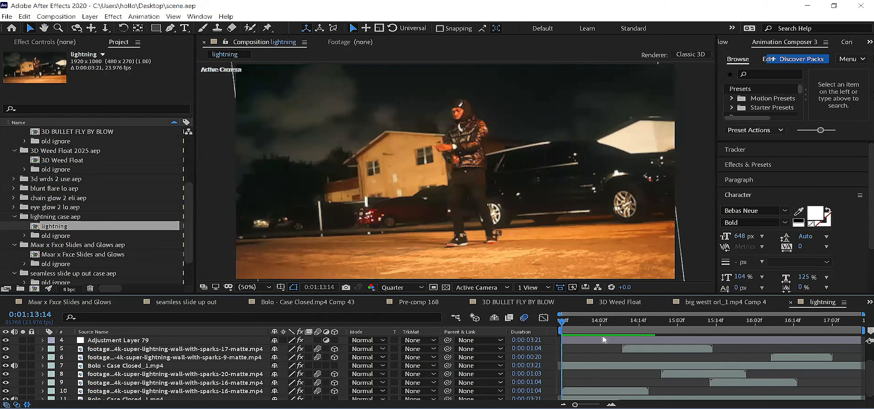
{"action": "left_click", "coordinate": [614, 329]}
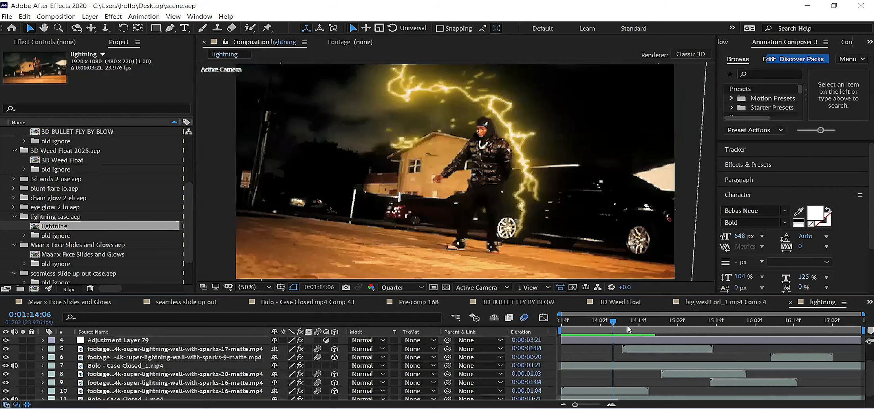
{"action": "left_click", "coordinate": [636, 327]}
{"action": "left_click", "coordinate": [582, 325]}
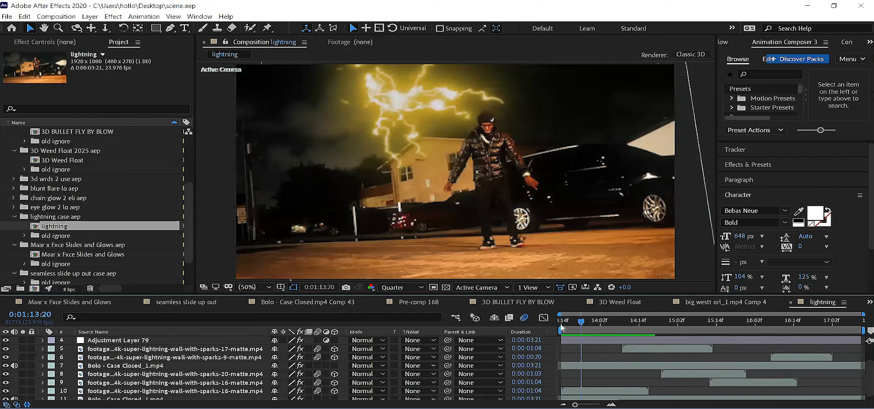
{"action": "left_click", "coordinate": [566, 331]}
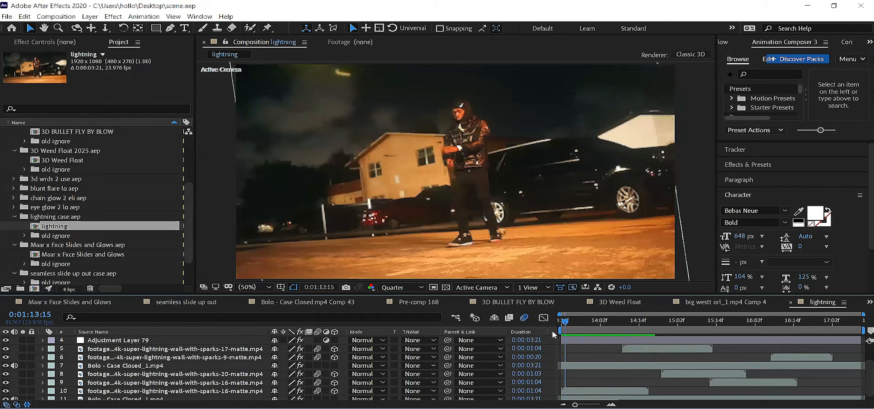
{"action": "left_click", "coordinate": [616, 330]}
{"action": "left_click", "coordinate": [774, 323]}
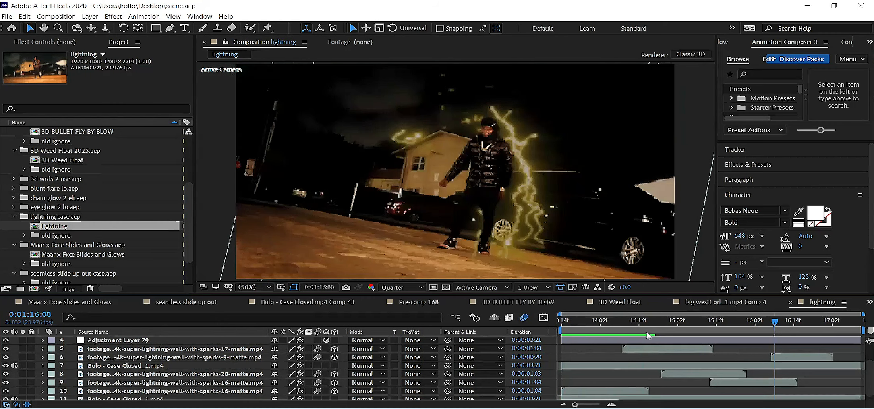
{"action": "key", "text": "Home"}
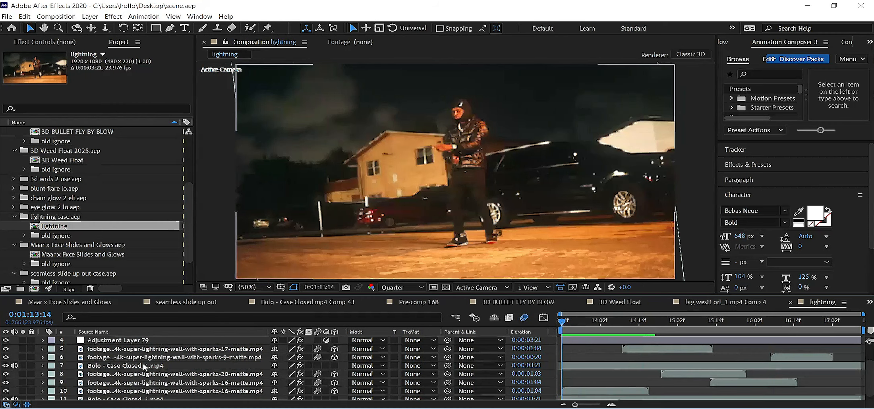
Step: Copy Adjustment Layer 79 and the five super-lightning-wall-with-sparks footage layers from the lightning composition
{"action": "left_click", "coordinate": [140, 341]}
{"action": "left_click", "coordinate": [144, 358], "text": "shift"}
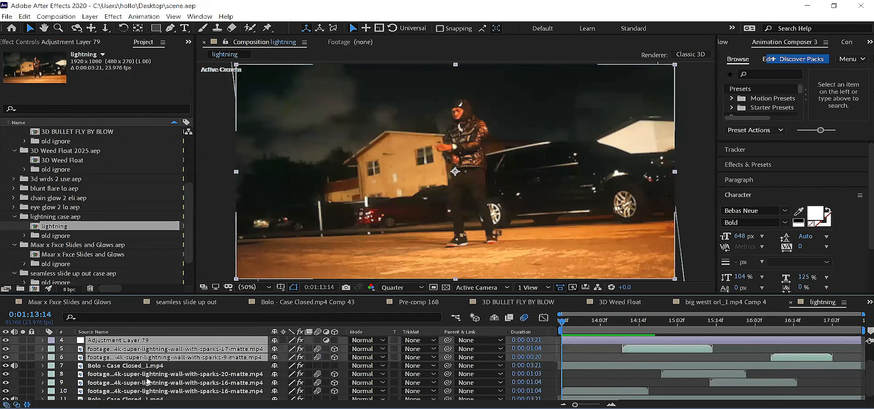
{"action": "scroll", "coordinate": [149, 383], "scroll_direction": "down", "scroll_amount": 1}
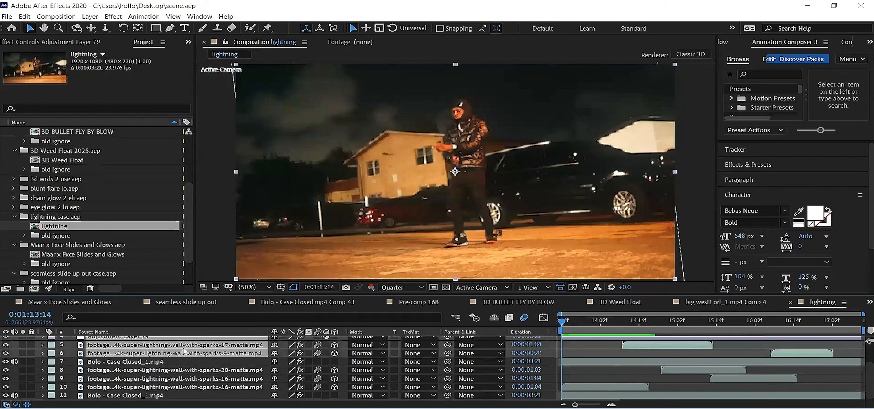
{"action": "left_click", "coordinate": [144, 371], "text": "ctrl"}
{"action": "left_click", "coordinate": [143, 380], "text": "ctrl"}
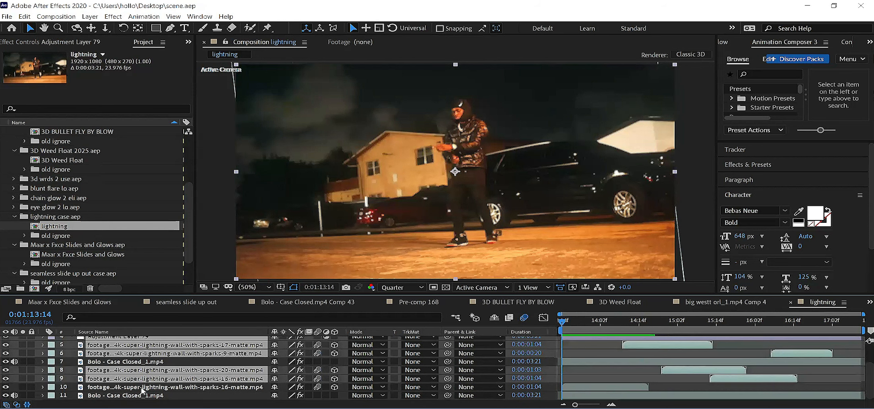
{"action": "left_click", "coordinate": [548, 387], "text": "ctrl"}
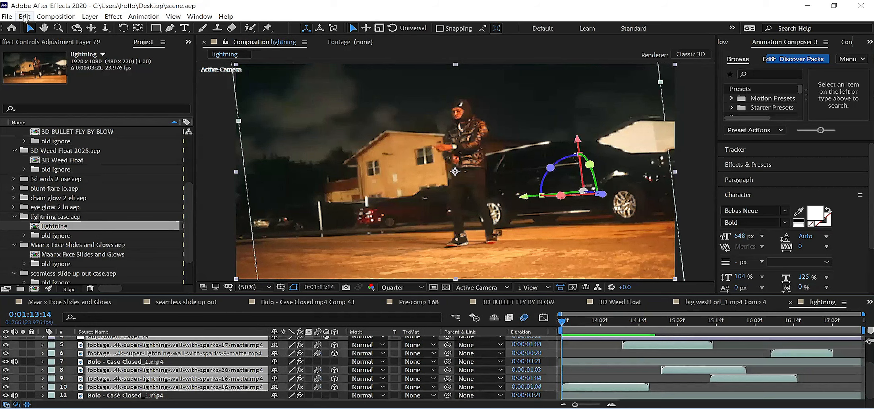
{"action": "left_click", "coordinate": [27, 20]}
{"action": "left_click", "coordinate": [60, 69]}
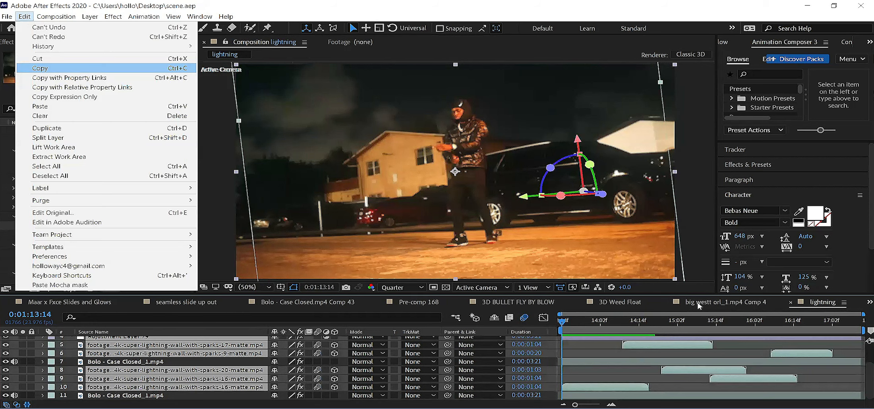
Step: Paste the copied lightning layers into big westt orl_1.mp4 Comp 4 at 0:00:21:08 and hide Adjustment Layer 40
{"action": "left_click", "coordinate": [705, 304]}
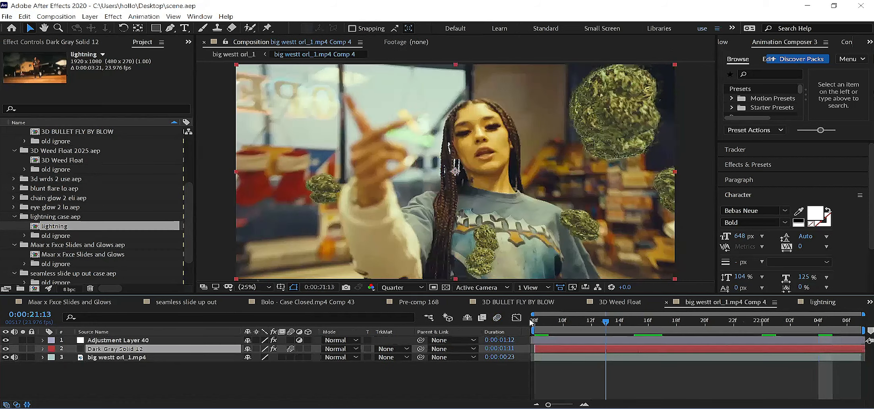
{"action": "left_click_drag", "start_coordinate": [561, 327], "coordinate": [535, 328]}
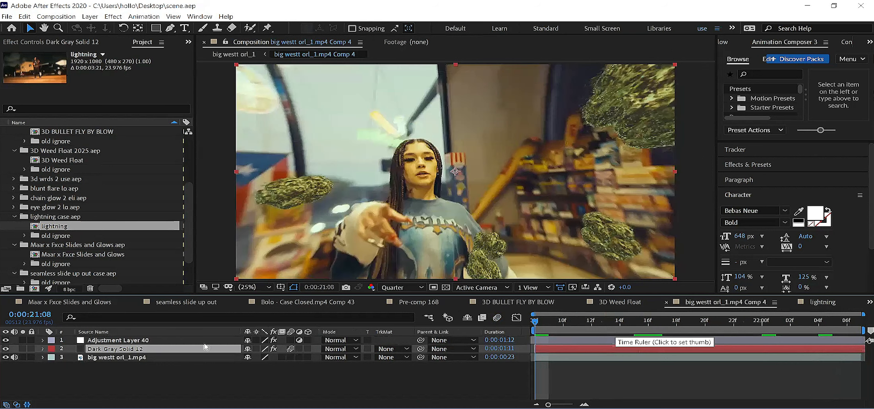
{"action": "left_click", "coordinate": [27, 20]}
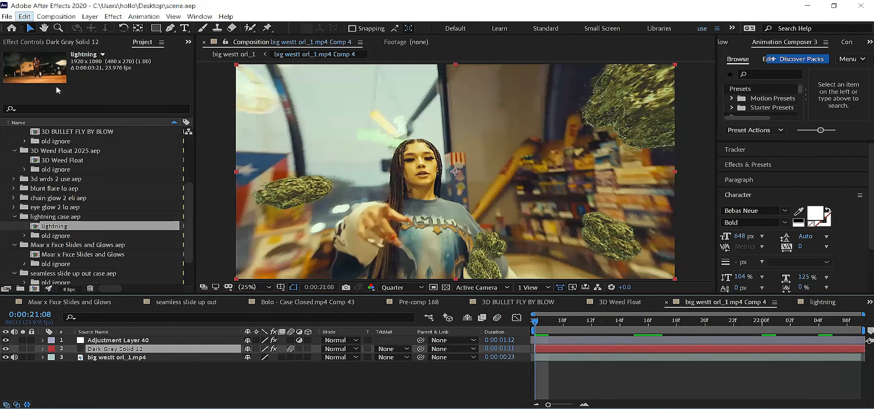
{"action": "key", "text": "ctrl+v"}
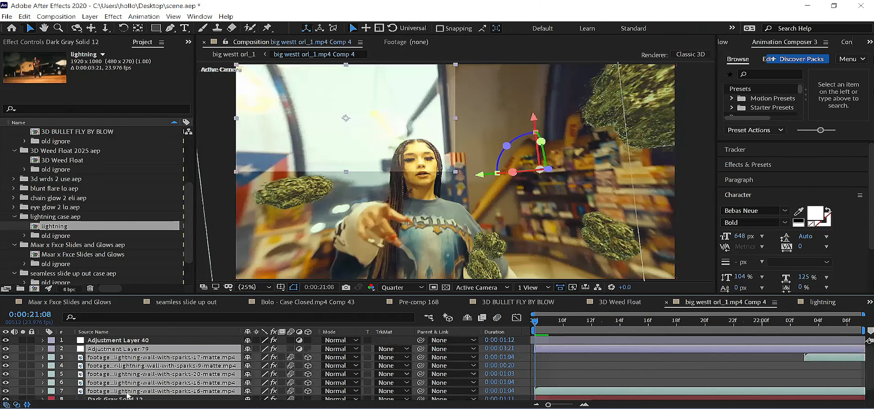
{"action": "left_click", "coordinate": [5, 340]}
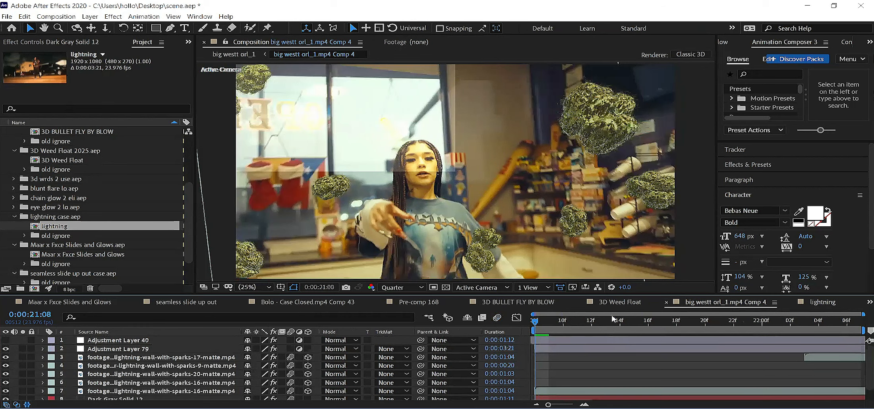
Step: At 0:00:21:15, fit Adjustment Layer 79 and the five pasted lightning footage layers to the full composition frame
{"action": "left_click", "coordinate": [635, 318]}
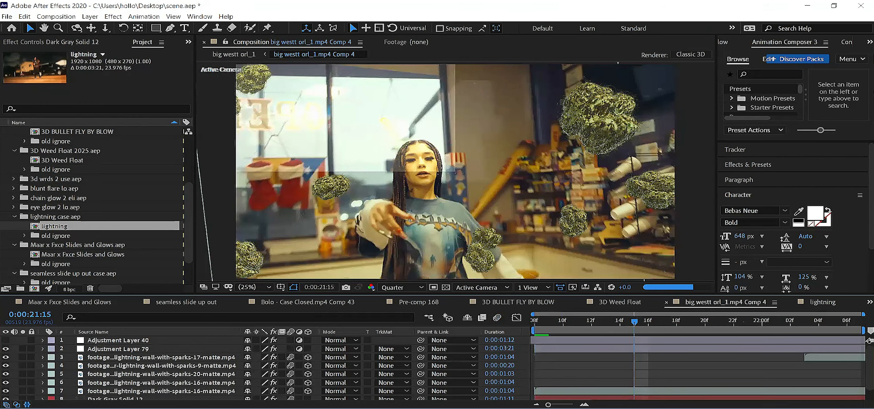
{"action": "scroll", "coordinate": [779, 367], "scroll_direction": "down", "scroll_amount": 1}
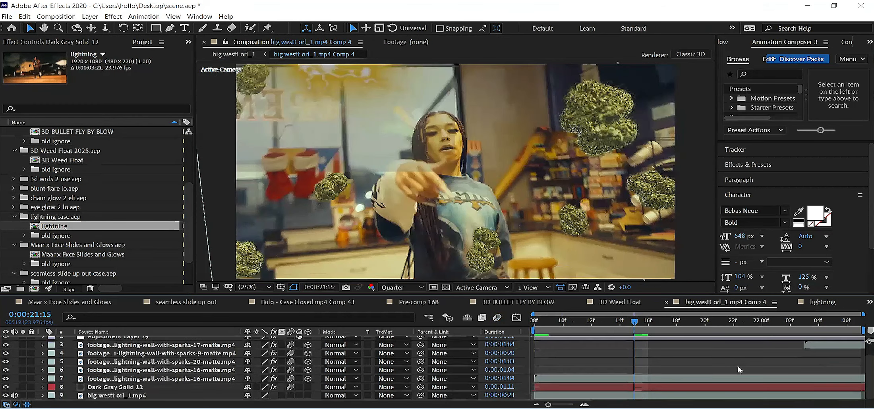
{"action": "left_click", "coordinate": [132, 344]}
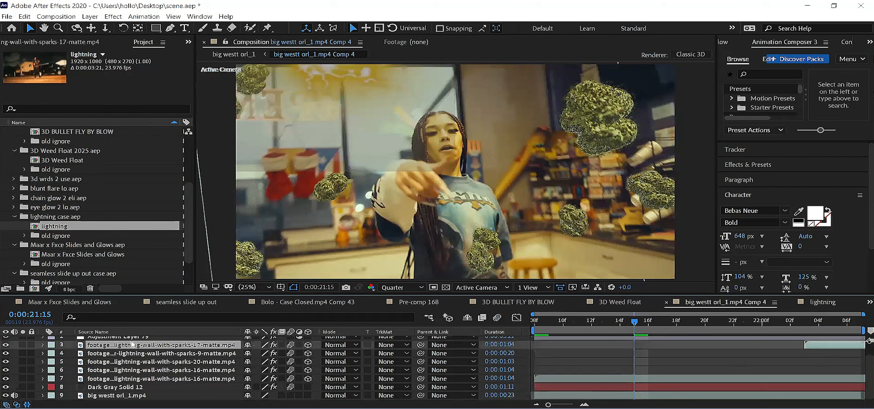
{"action": "left_click", "coordinate": [132, 378], "text": "shift"}
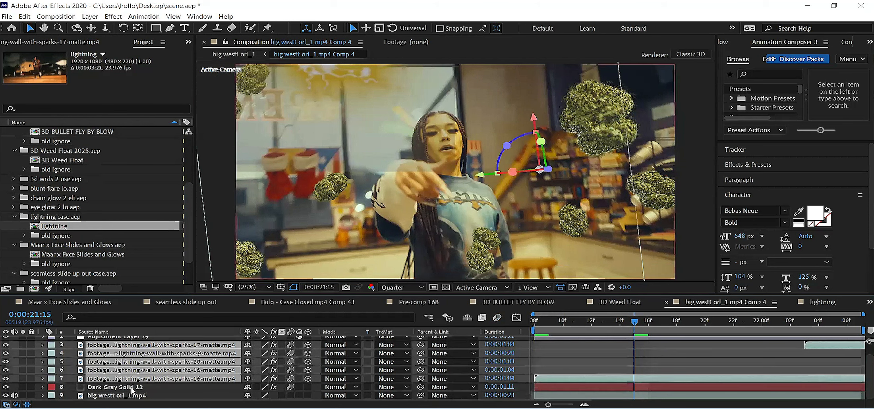
{"action": "scroll", "coordinate": [126, 371], "scroll_direction": "up", "scroll_amount": 1}
{"action": "left_click", "coordinate": [123, 350]}
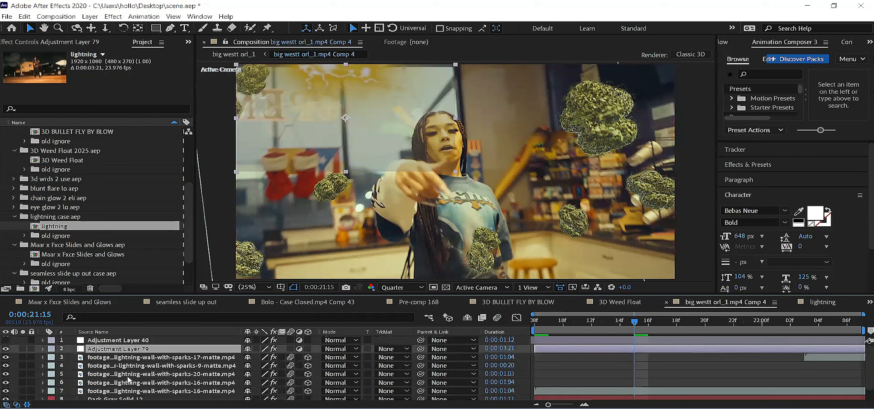
{"action": "left_click", "coordinate": [127, 392], "text": "shift"}
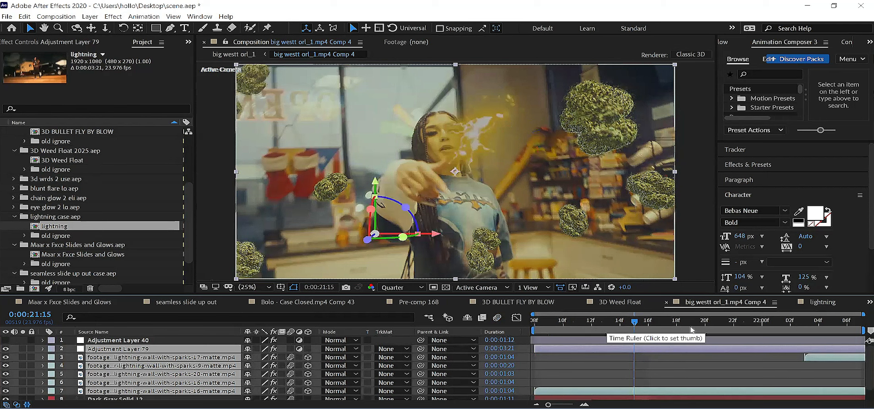
Step: Check the lightning over the clip at 0:00:22:00 and near its end, and return to 0:00:21:08
{"action": "left_click", "coordinate": [762, 321]}
{"action": "key", "text": "Page_Down"}
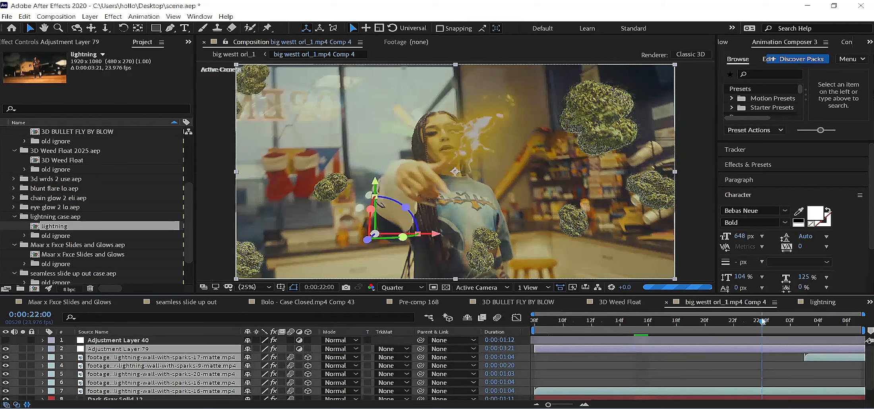
{"action": "left_click", "coordinate": [831, 330]}
{"action": "left_click", "coordinate": [537, 332]}
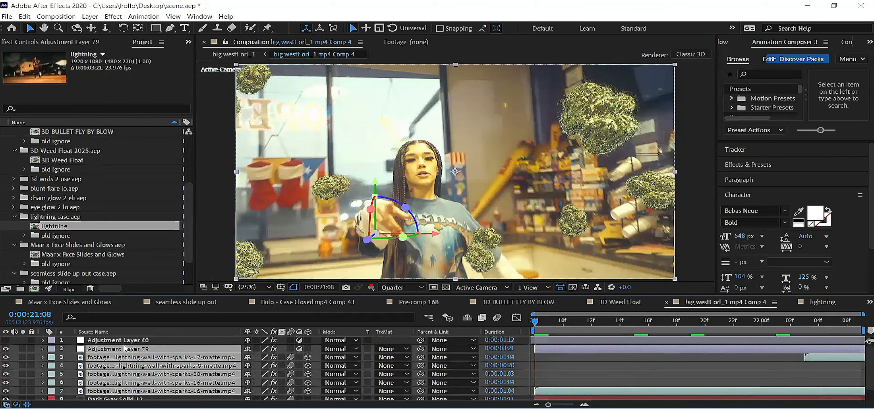
Step: Review the Optics Compensation settings on Adjustment Layer 40 and return to the project items
{"action": "left_click", "coordinate": [109, 343]}
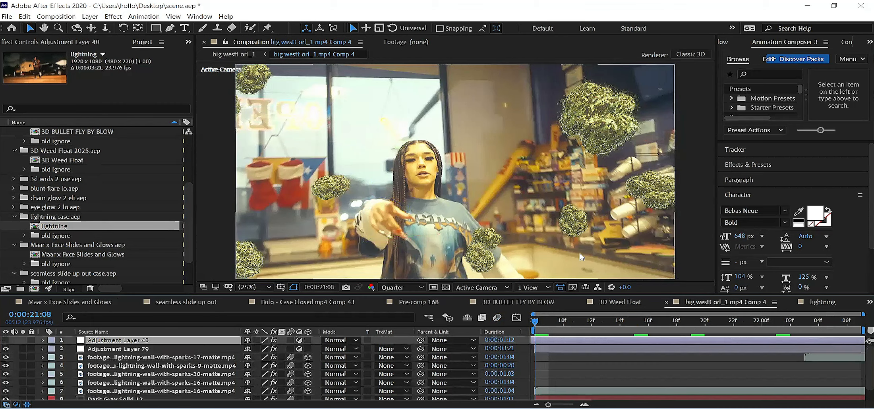
{"action": "scroll", "coordinate": [156, 357], "scroll_direction": "down", "scroll_amount": 2}
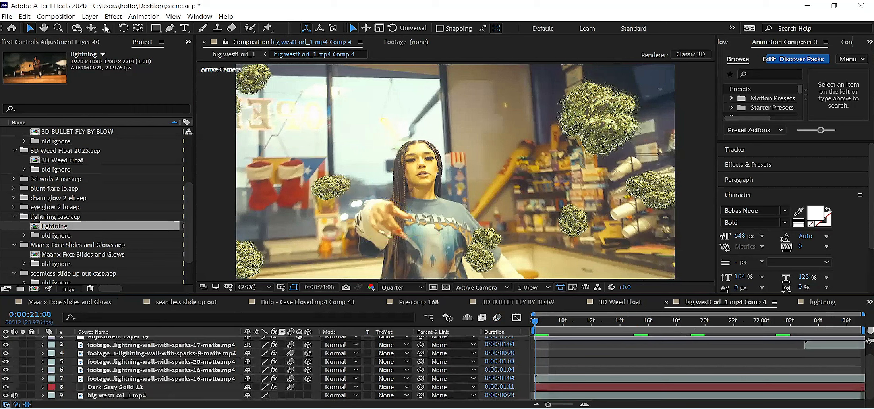
{"action": "left_click", "coordinate": [51, 43]}
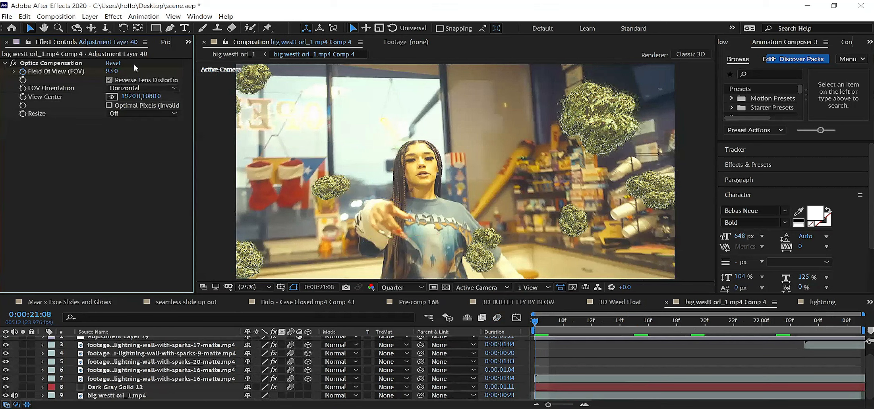
{"action": "left_click", "coordinate": [165, 42]}
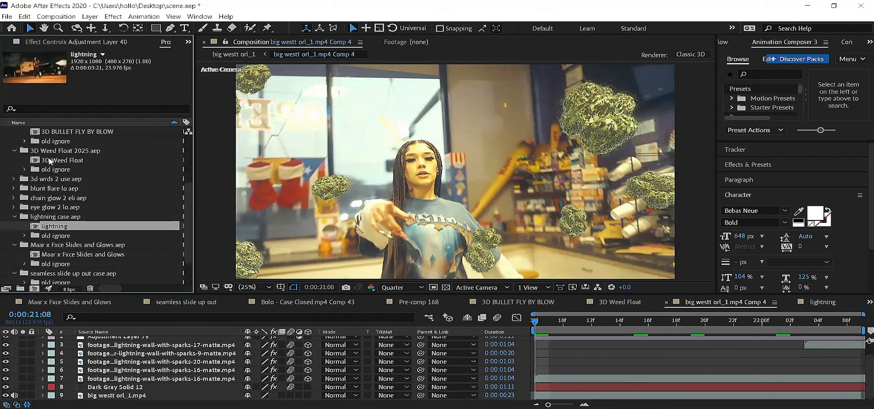
Step: Import the smoke scene tnr project from the smoke scene tnr folder in 3D FIRE AND COMPOSITE FX TEMPS into the temps folder
{"action": "left_click", "coordinate": [67, 160]}
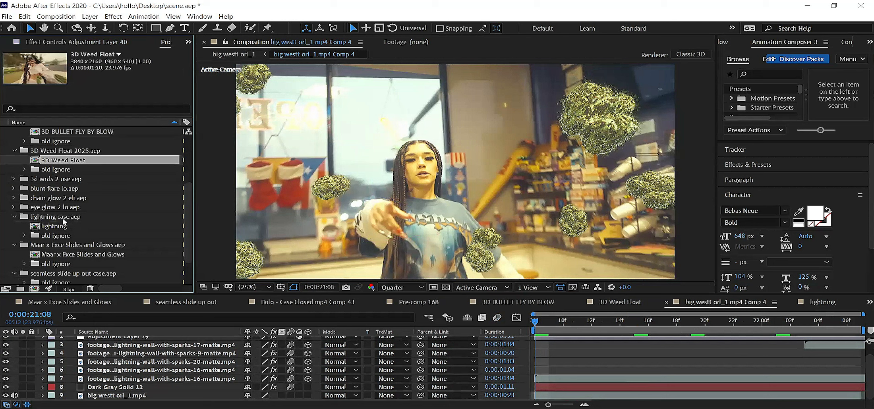
{"action": "left_click", "coordinate": [83, 218]}
{"action": "scroll", "coordinate": [29, 202], "scroll_direction": "up", "scroll_amount": 3}
{"action": "left_click", "coordinate": [29, 197]}
{"action": "key", "text": "alt+f"}
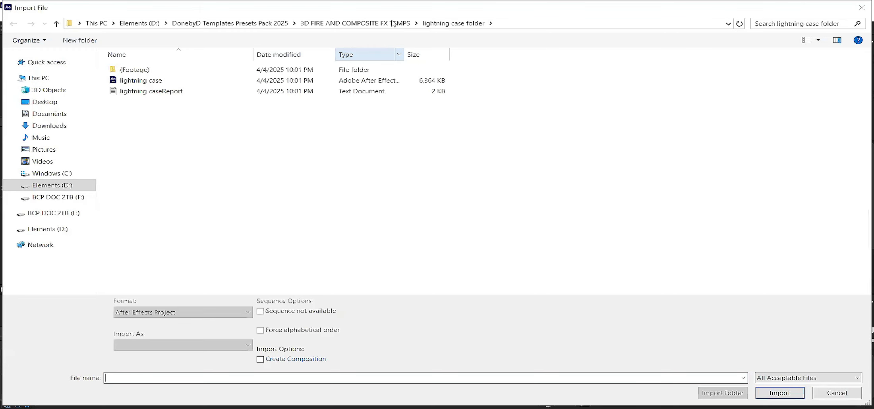
{"action": "left_click", "coordinate": [392, 23]}
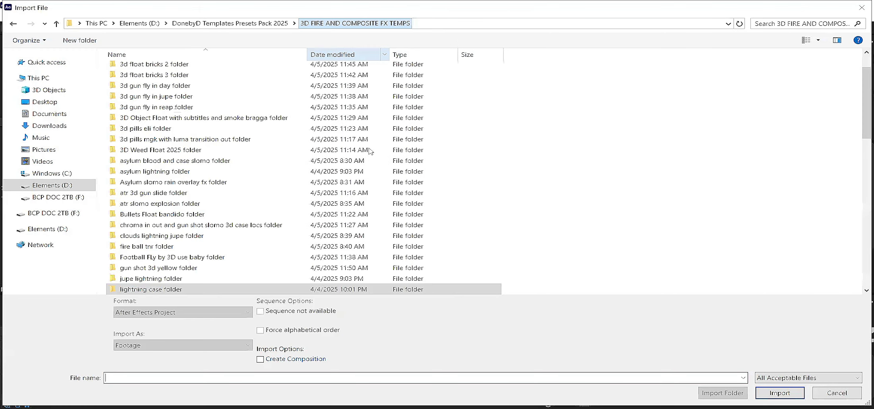
{"action": "scroll", "coordinate": [171, 215], "scroll_direction": "down", "scroll_amount": 2}
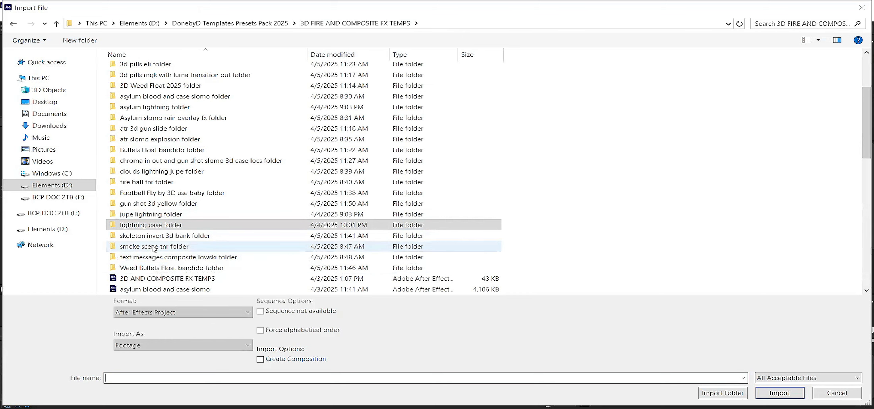
{"action": "double_click", "coordinate": [154, 248]}
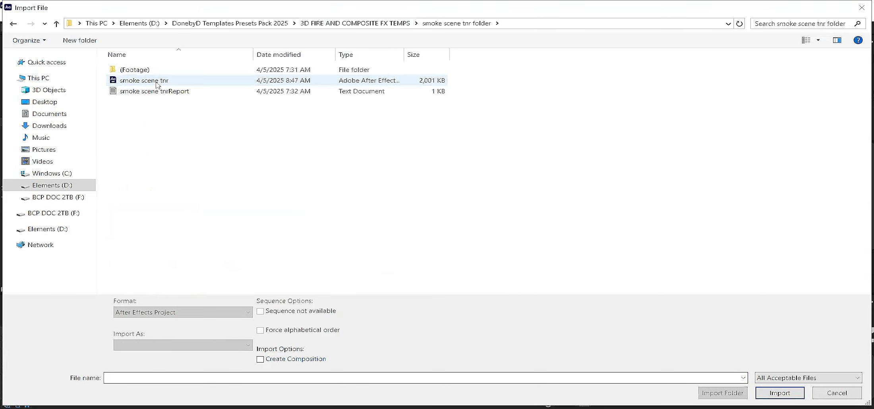
{"action": "double_click", "coordinate": [157, 84]}
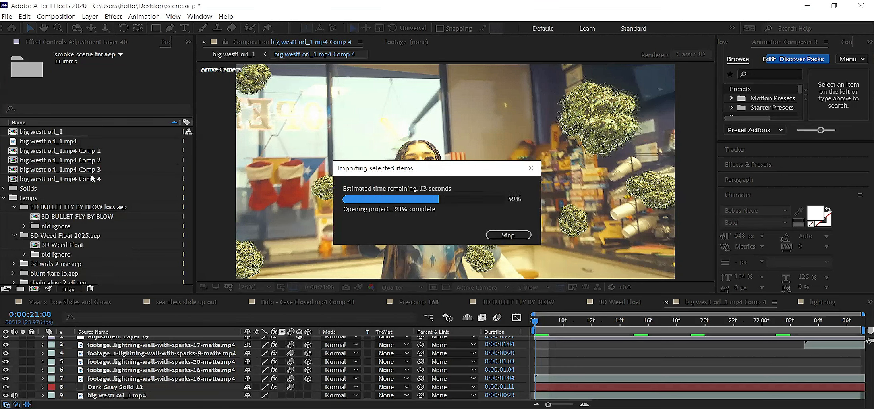
Step: Open the smoke scene composition from the imported smoke scene tnr.aep folder and preview it from 0:00:53:13
{"action": "left_click", "coordinate": [13, 273]}
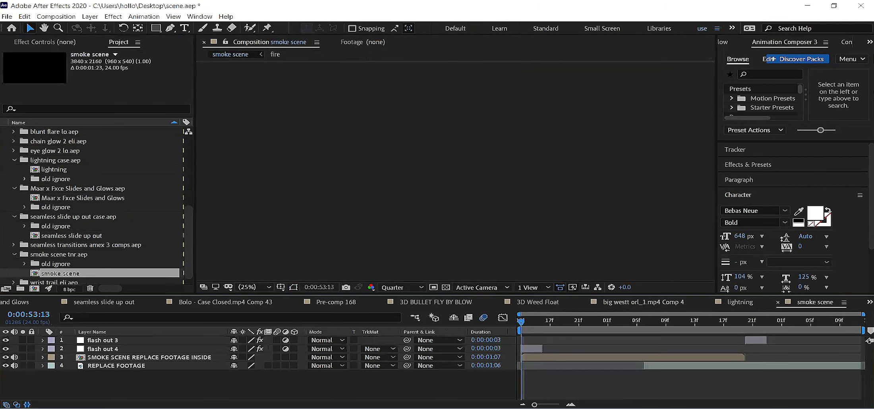
{"action": "key", "text": "space"}
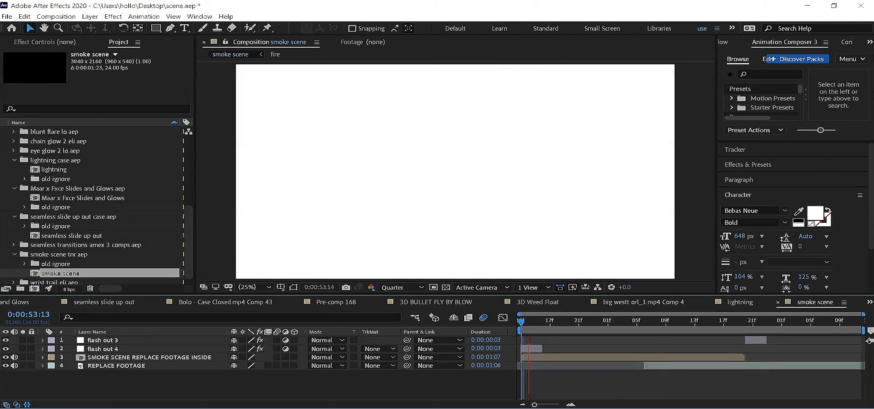
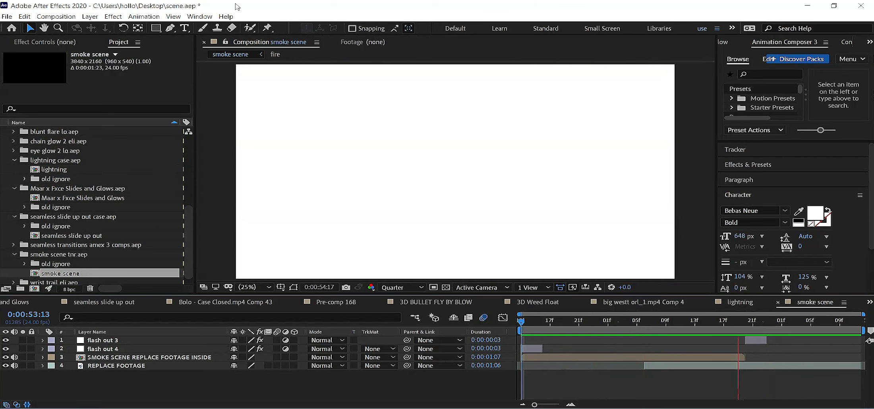
Step: Check the smoke scene at 0:00:54:13 and open its SMOKE SCENE REPLACE FOOTAGE INSIDE precomp
{"action": "key", "text": "space"}
{"action": "left_click_drag", "start_coordinate": [527, 321], "coordinate": [658, 370]}
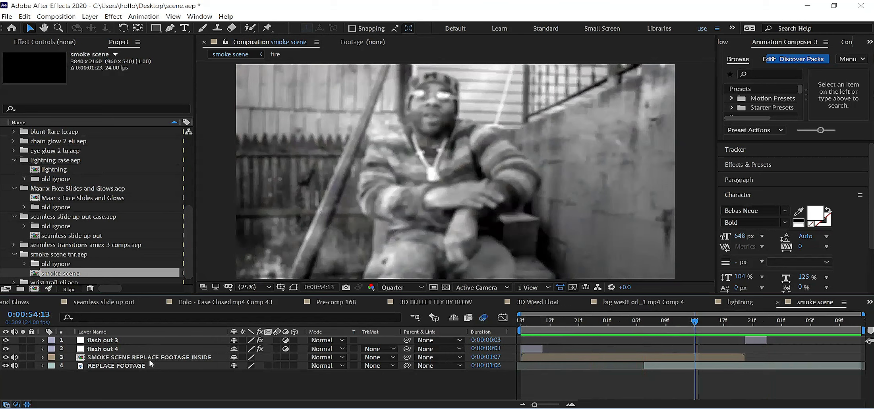
{"action": "double_click", "coordinate": [118, 357]}
{"action": "left_click", "coordinate": [43, 358]}
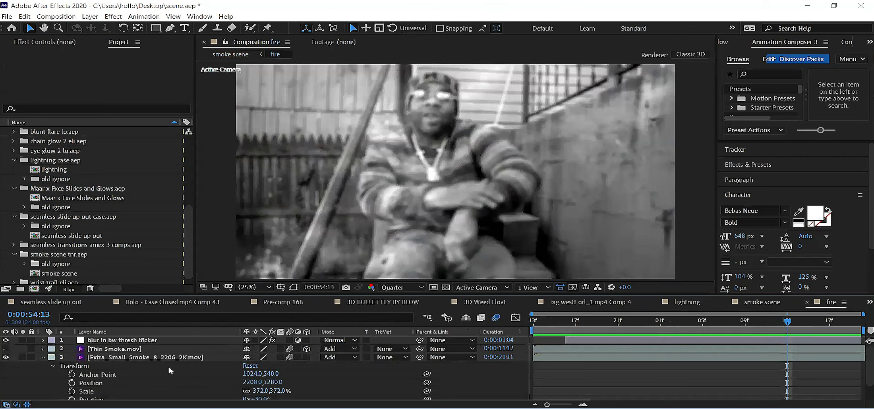
Step: Go to 0:00:53:16 in the fire composition and select the blur in bw thresh lficker and Extra_Small_Smoke_8_2206_2K.mov layers for copying
{"action": "left_click", "coordinate": [172, 360]}
{"action": "left_click", "coordinate": [576, 321]}
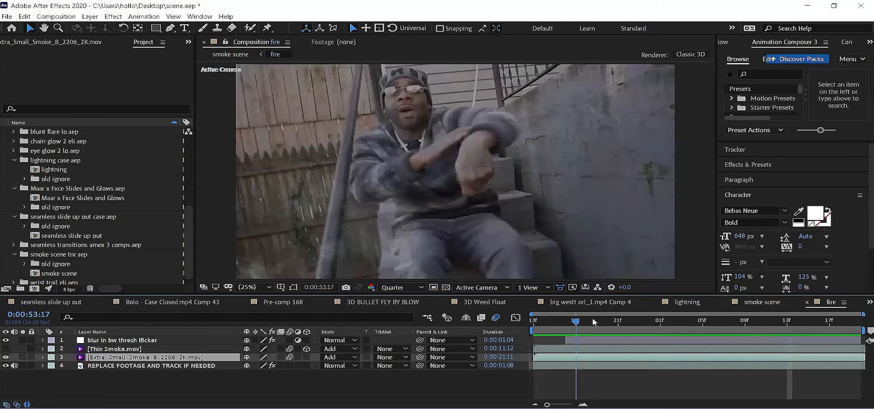
{"action": "left_click_drag", "start_coordinate": [660, 317], "coordinate": [568, 332]}
{"action": "key", "text": "Page_Up"}
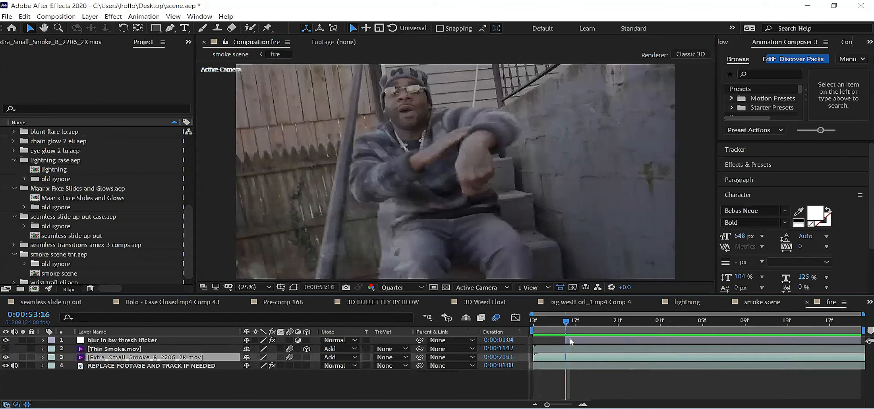
{"action": "left_click", "coordinate": [105, 342]}
{"action": "left_click", "coordinate": [114, 357], "text": "ctrl"}
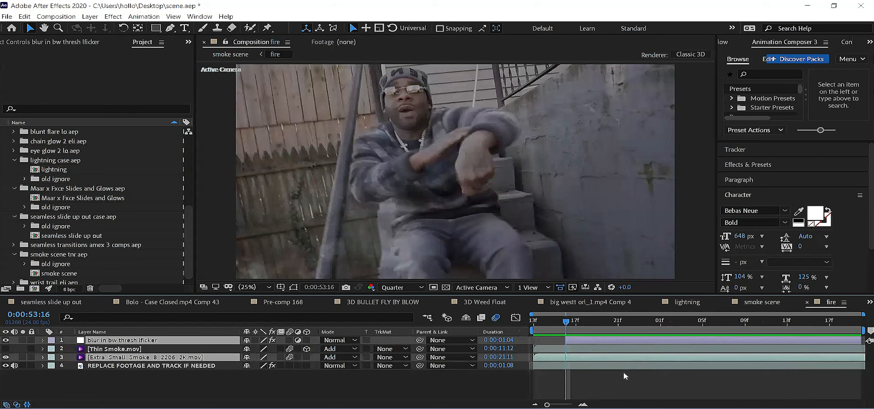
Step: Review the Twixtor settings and the effect stack on the REPLACE FOOTAGE AND TRACK IF NEEDED layer
{"action": "left_click", "coordinate": [162, 368]}
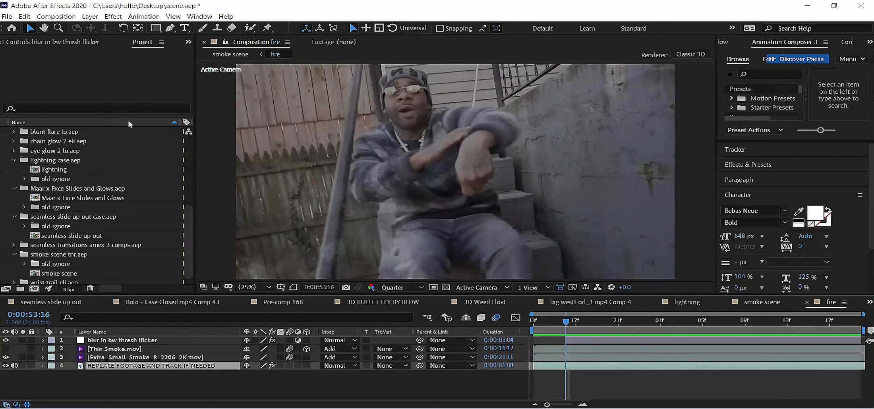
{"action": "left_click", "coordinate": [78, 45]}
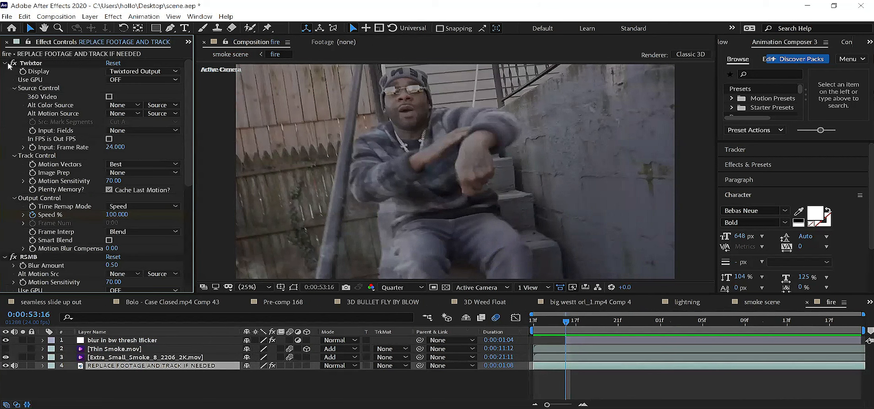
{"action": "left_click", "coordinate": [29, 64]}
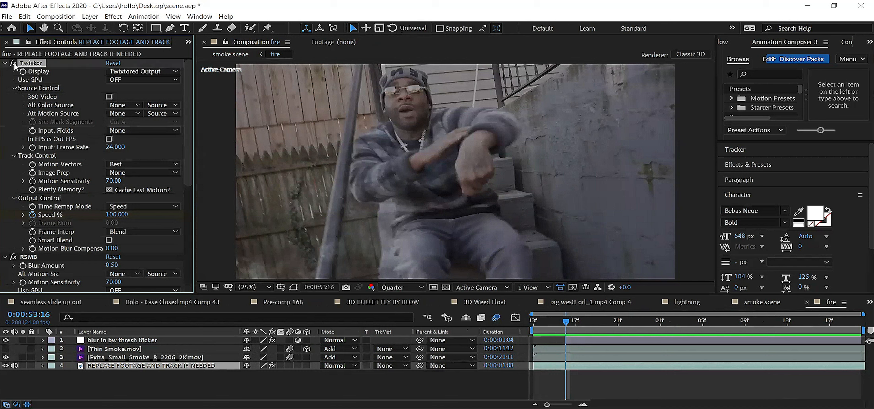
{"action": "key", "text": "ctrl+a"}
{"action": "left_click", "coordinate": [5, 64]}
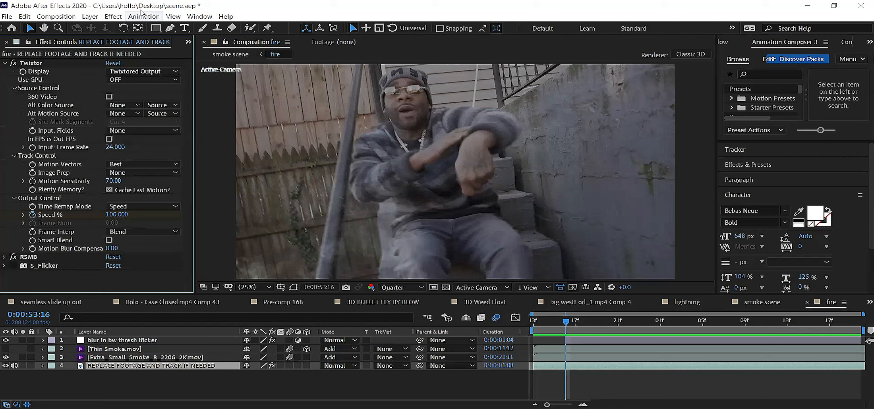
{"action": "left_click", "coordinate": [31, 63]}
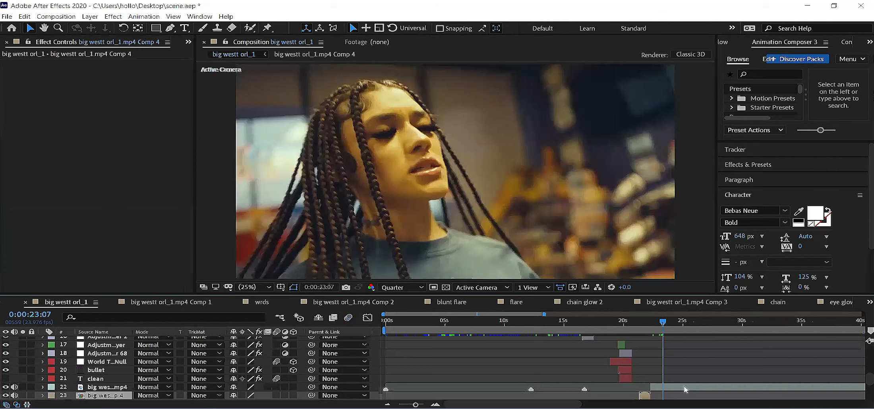
Step: In the big westt orl_1 composition, split the big westt orl_1.mp4 clip at 0:00:23:08 and 0:00:24:00
{"action": "left_click", "coordinate": [662, 322]}
{"action": "key", "text": "ctrl+shift+d"}
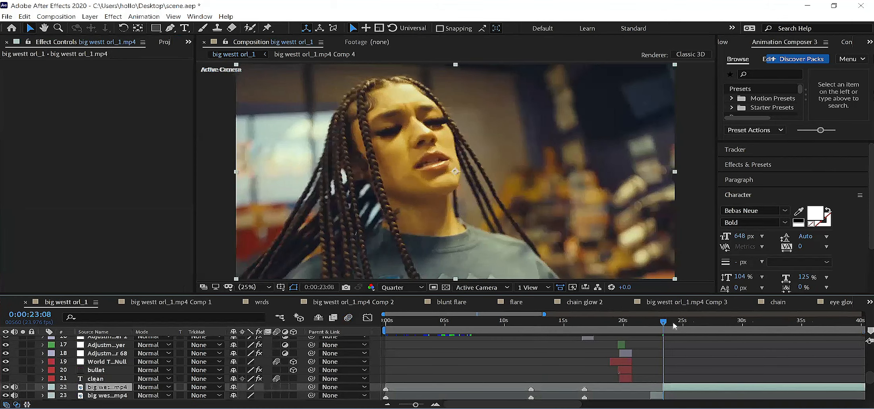
{"action": "left_click", "coordinate": [673, 325]}
{"action": "left_click", "coordinate": [671, 324]}
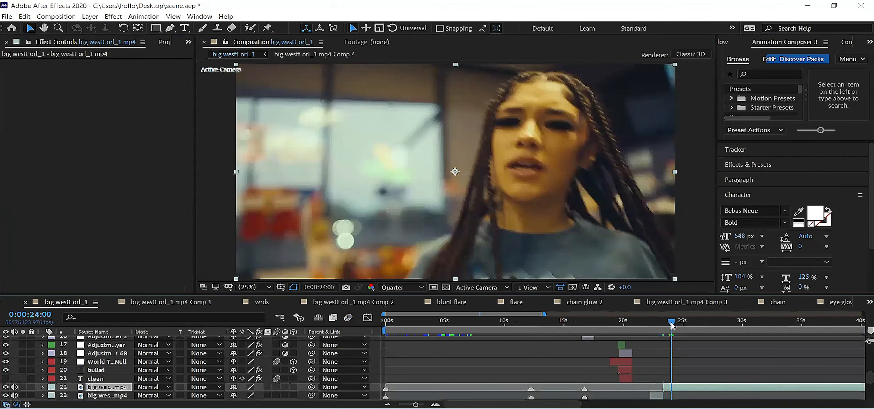
{"action": "key", "text": "ctrl+shift+d"}
Step: Precompose the clip segment between 0:00:23:08 and 0:00:24:00 and open the resulting composition
{"action": "left_click", "coordinate": [667, 396]}
{"action": "key", "text": "ctrl+shift+c"}
{"action": "key", "text": "Return"}
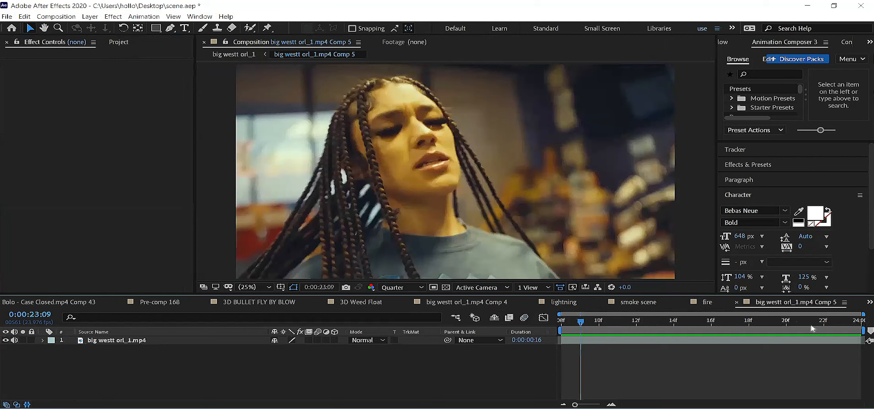
Step: Paste the copied adjustment and Extra_Small_Smoke_8_2206_2K.mov layers above the clip at 0:00:23:08 and check the look near its end
{"action": "left_click", "coordinate": [558, 326]}
{"action": "left_click", "coordinate": [578, 340]}
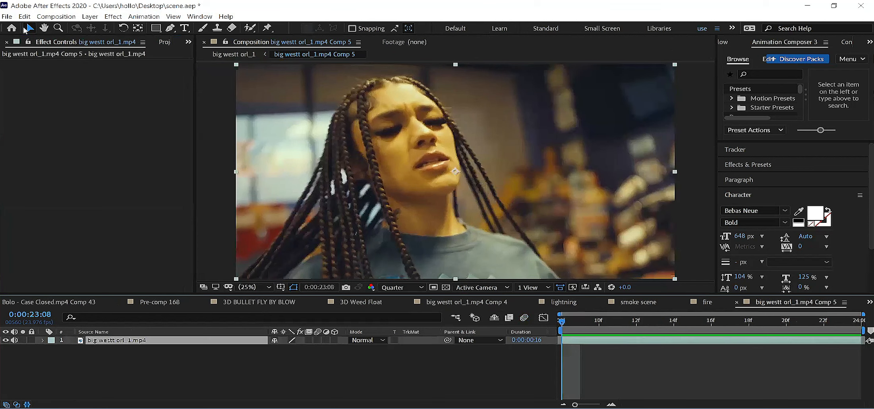
{"action": "left_click", "coordinate": [27, 19]}
{"action": "left_click", "coordinate": [49, 107]}
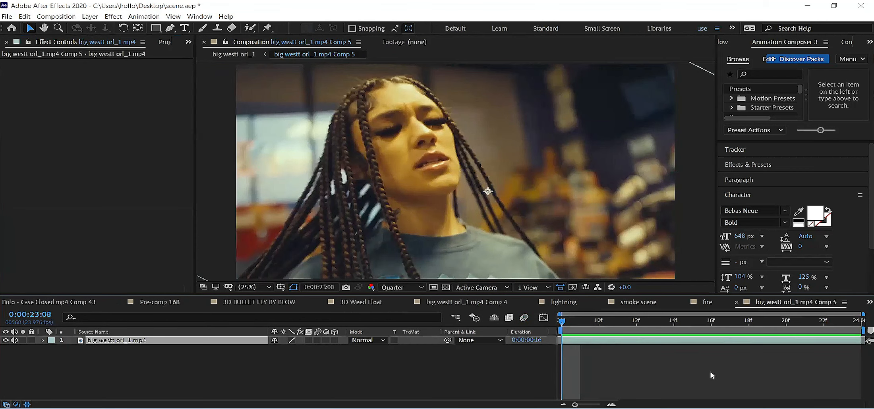
{"action": "key", "text": "ctrl+v"}
{"action": "left_click_drag", "start_coordinate": [654, 326], "coordinate": [842, 331]}
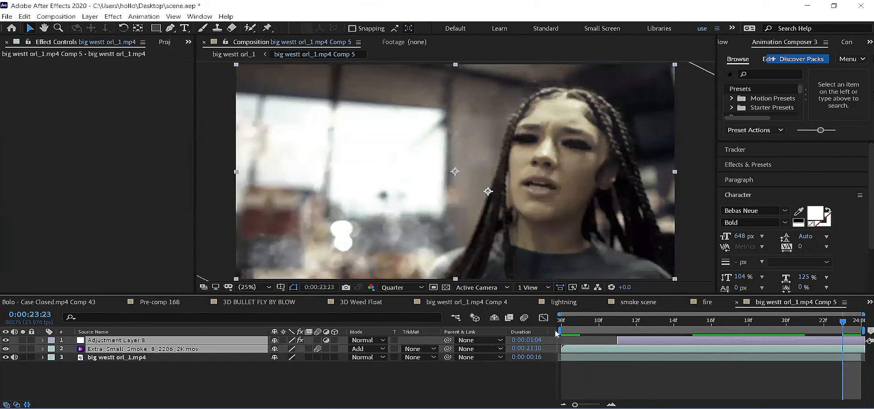
Step: Preview the smoke clip and shift both pasted layers two frames earlier
{"action": "key", "text": "space"}
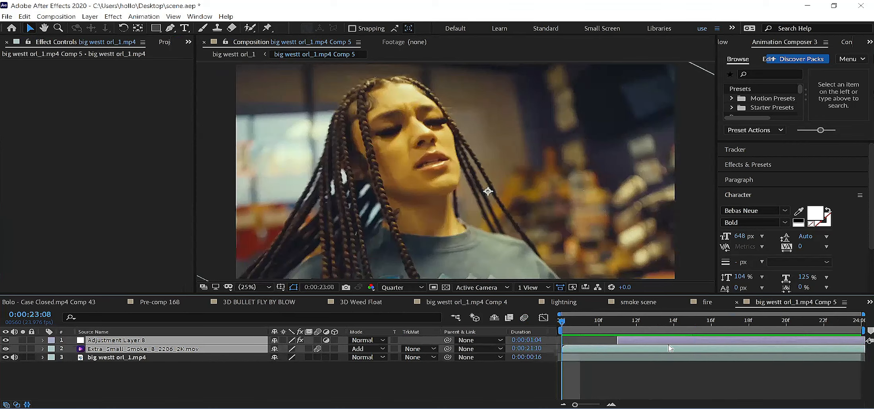
{"action": "key", "text": "alt+Page_Up"}
{"action": "key", "text": "alt+Page_Up"}
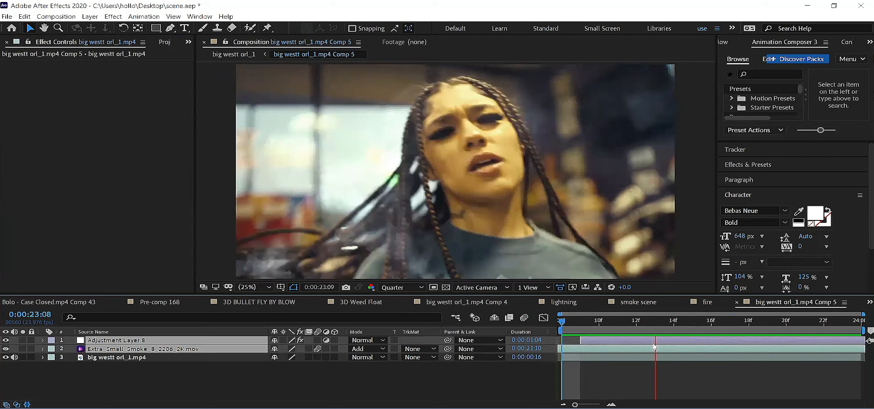
Step: Duplicate the Extra_Small_Smoke_8_2206_2K.mov layer to thicken the smoke and preview the clip from its start
{"action": "left_click", "coordinate": [600, 357]}
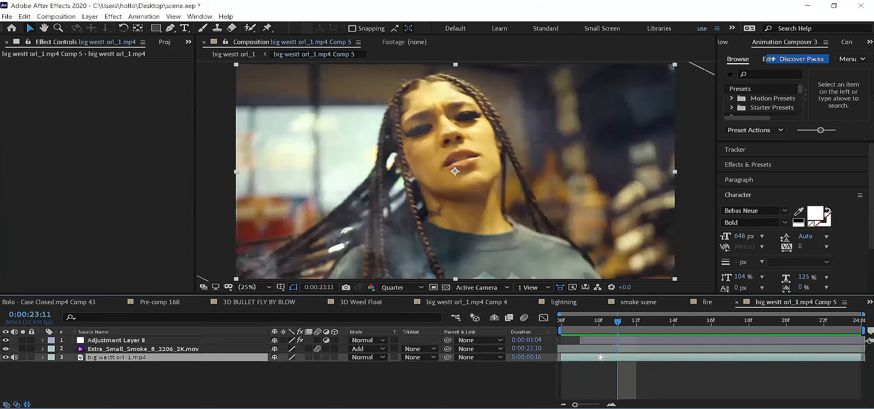
{"action": "left_click", "coordinate": [600, 350]}
{"action": "key", "text": "ctrl+d"}
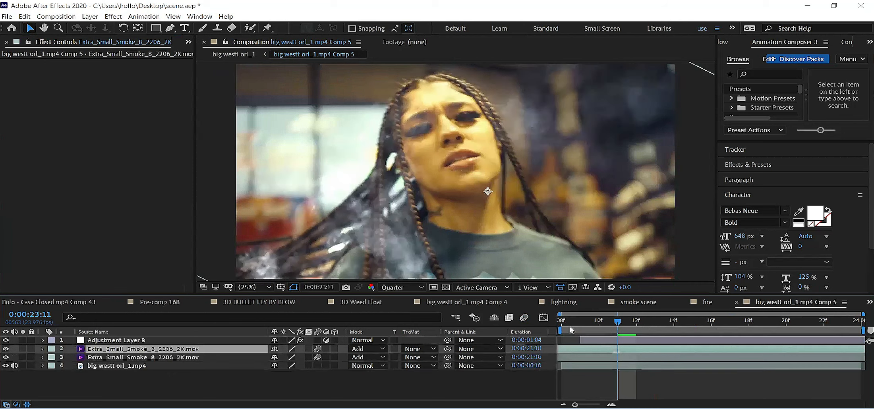
{"action": "key", "text": "Home"}
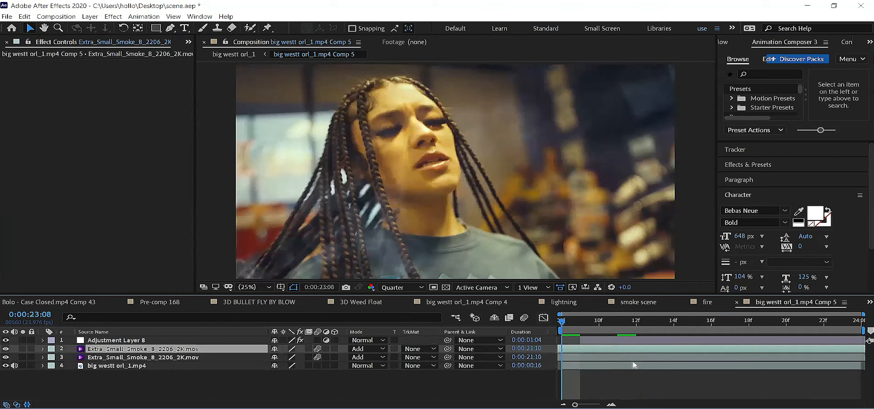
{"action": "key", "text": "space"}
{"action": "key", "text": "space"}
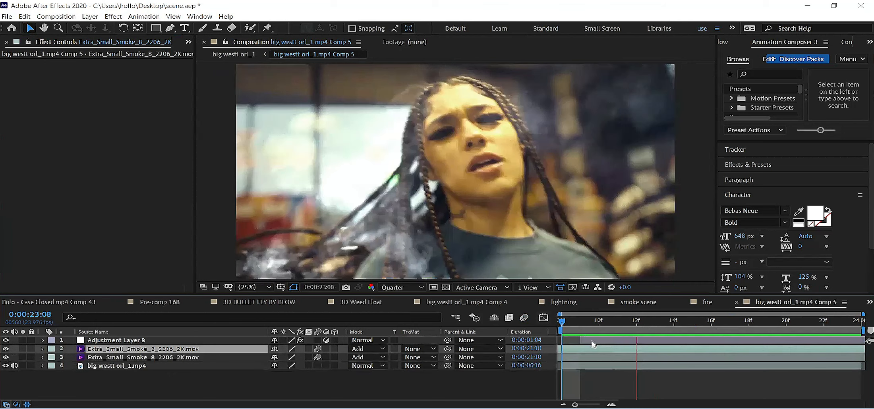
Step: Apply the preset "main slow mo twixtor_adjust fps and keyframes if needed" to the big westt orl_1.mp4 layer
{"action": "left_click", "coordinate": [570, 367]}
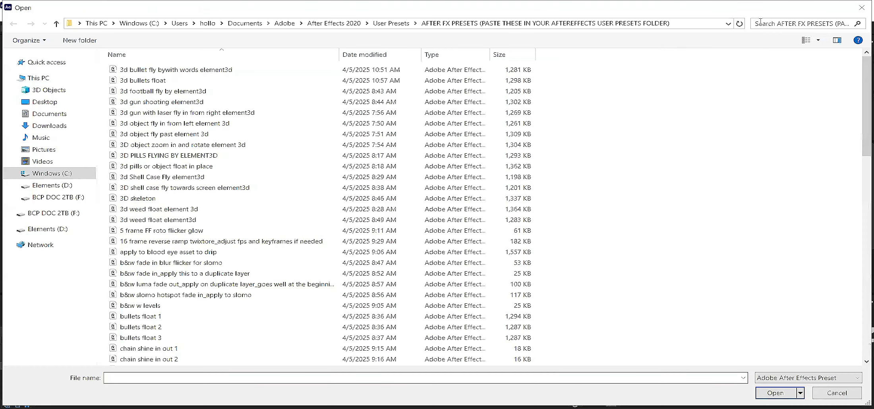
{"action": "left_click", "coordinate": [761, 23]}
{"action": "type", "text": "slomo"}
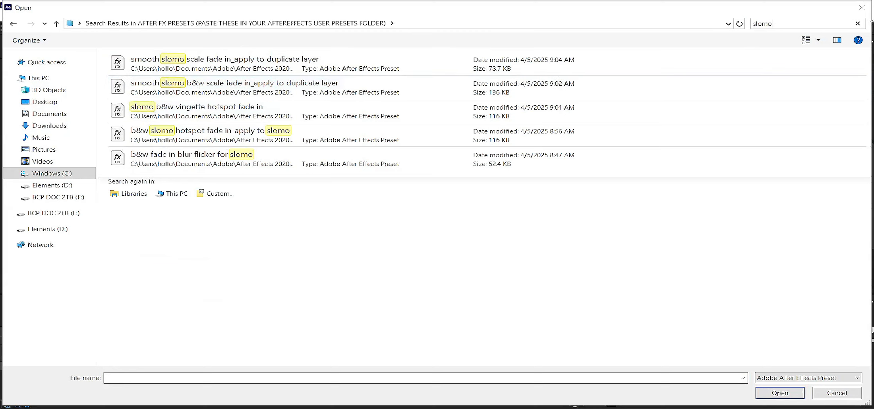
{"action": "key", "text": "BackSpace"}
{"action": "key", "text": "BackSpace"}
{"action": "type", "text": "w"}
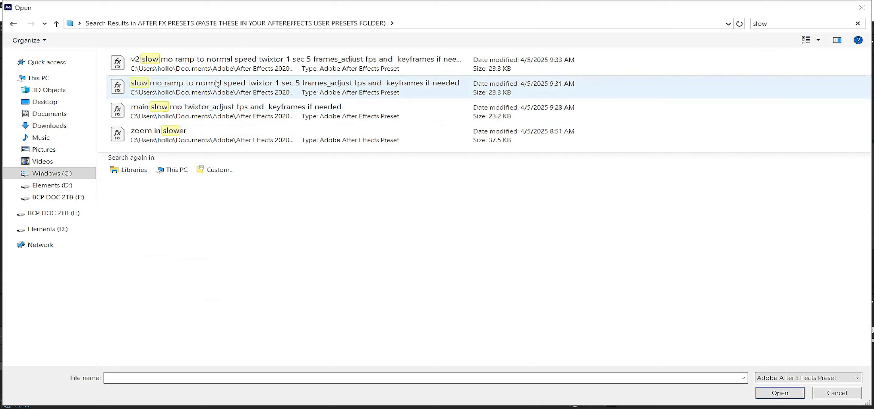
{"action": "left_click", "coordinate": [212, 118]}
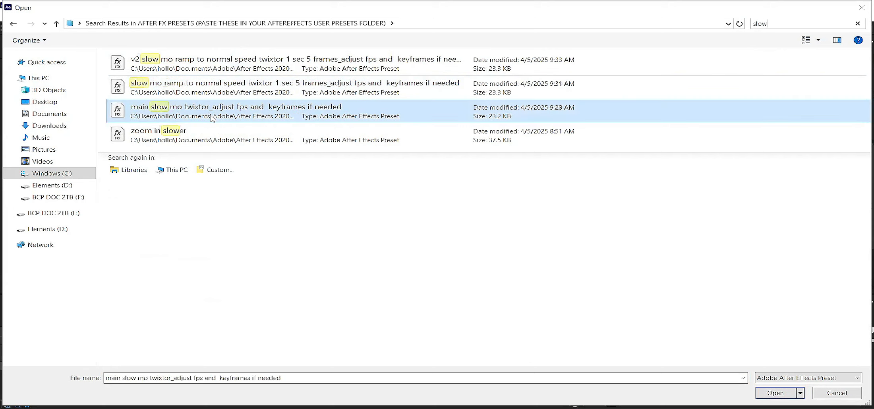
{"action": "key", "text": "Return"}
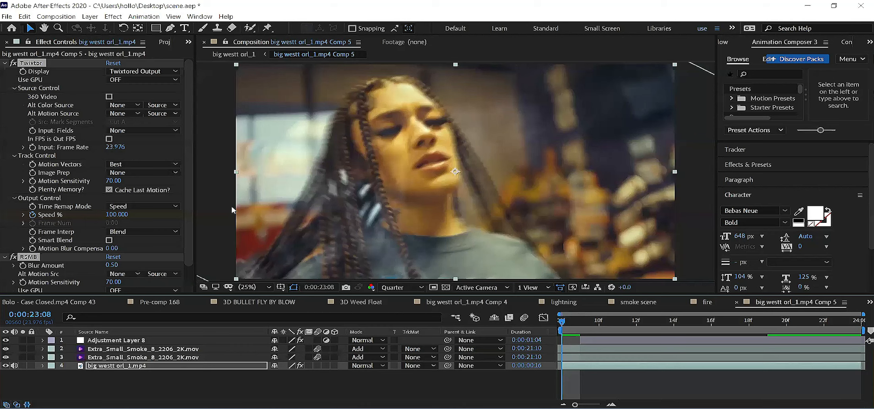
Step: Check the Twixtor input frame rate, preview the slow-motion smoke clip up to 0:00:23:11, and save the project
{"action": "left_click", "coordinate": [110, 154]}
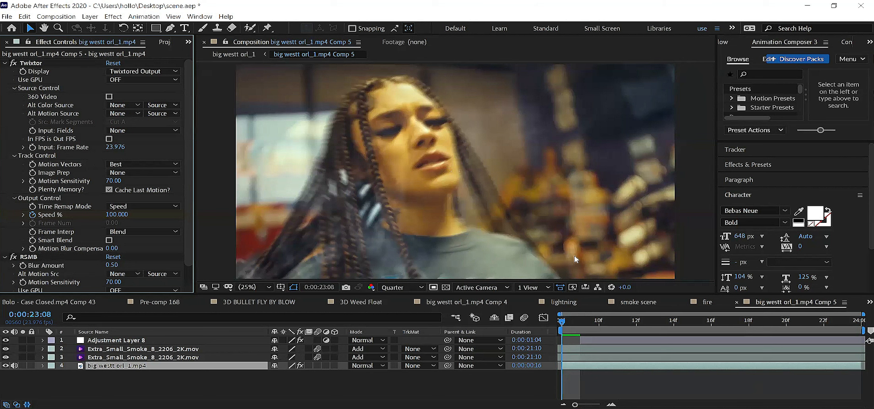
{"action": "key", "text": "space"}
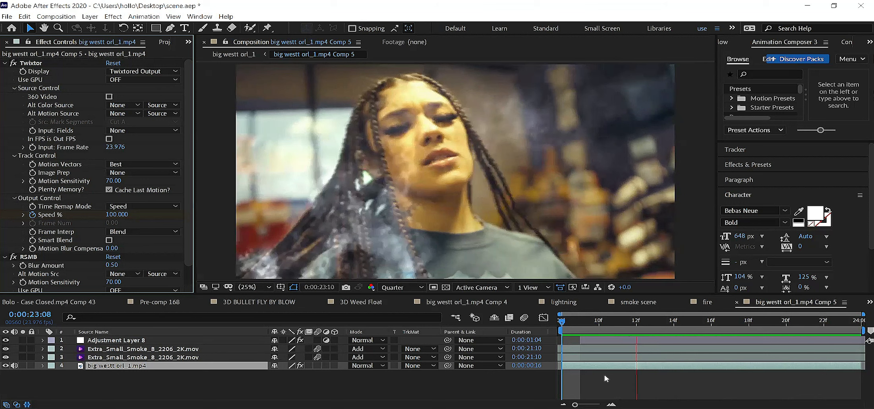
{"action": "key", "text": "space"}
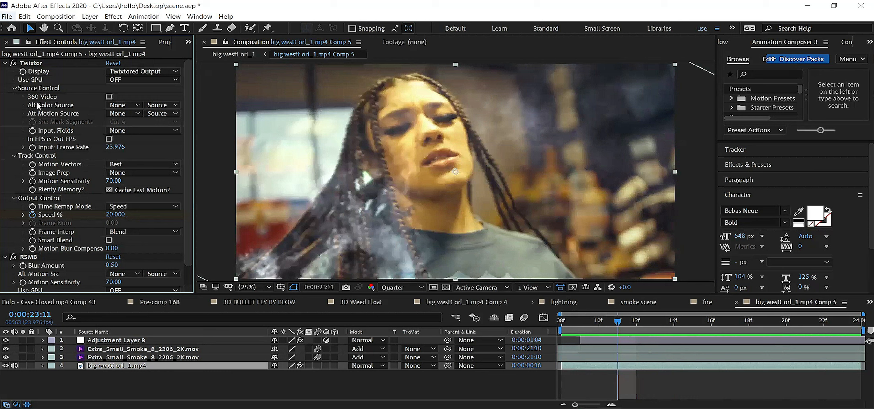
{"action": "key", "text": "ctrl+s"}
Step: Return to the big westt orl_1 composition and look through the footage around 0:00:24:19 and 0:00:16:18
{"action": "left_click", "coordinate": [253, 55]}
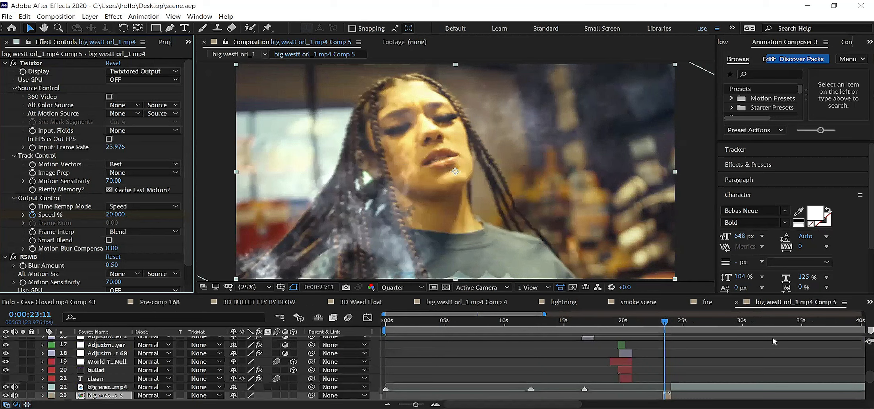
{"action": "left_click", "coordinate": [674, 322]}
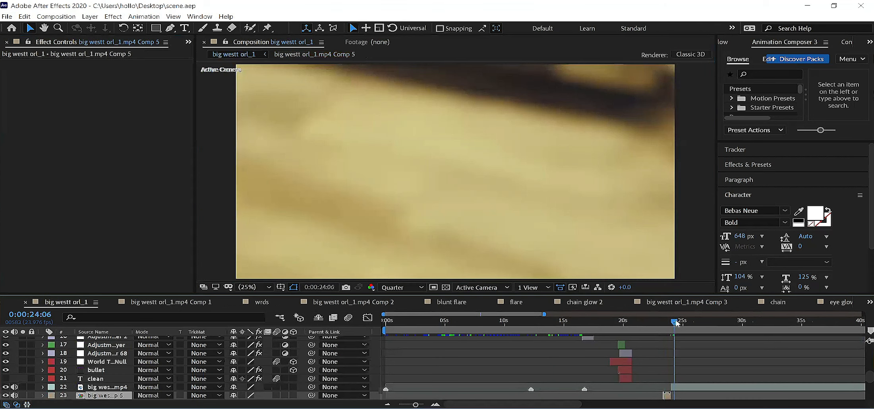
{"action": "left_click_drag", "start_coordinate": [678, 323], "coordinate": [681, 323]}
{"action": "scroll", "coordinate": [664, 336], "scroll_direction": "down", "scroll_amount": 2}
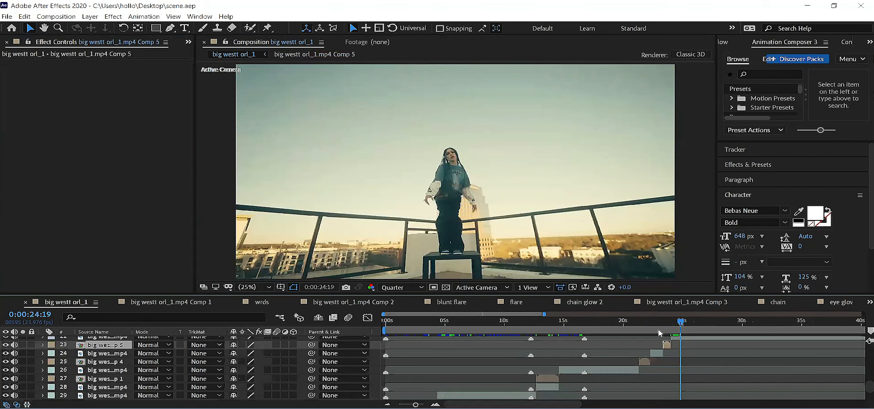
{"action": "scroll", "coordinate": [572, 327], "scroll_direction": "down", "scroll_amount": 2}
{"action": "left_click", "coordinate": [576, 322]}
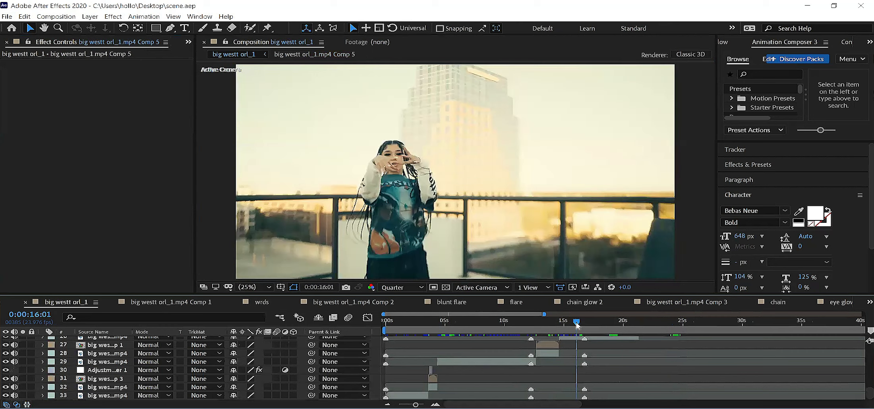
{"action": "left_click_drag", "start_coordinate": [578, 323], "coordinate": [592, 323]}
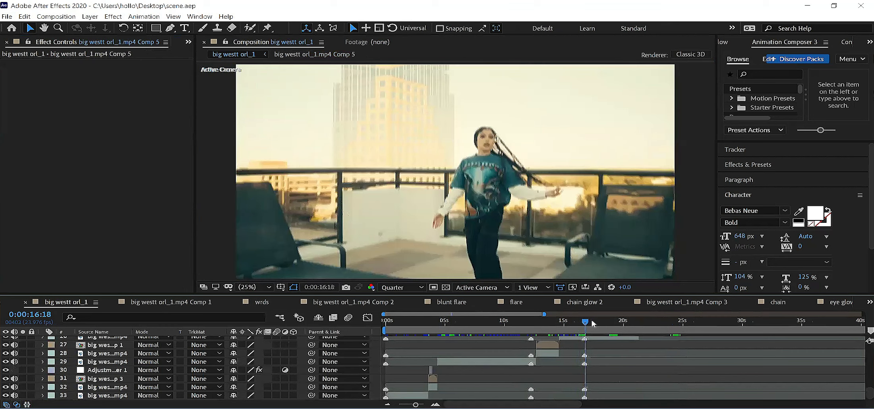
Step: Look through the big westt orl_1 footage between about 0:00:09:06 and 0:00:38:09 for another clip to edit
{"action": "left_click", "coordinate": [594, 324]}
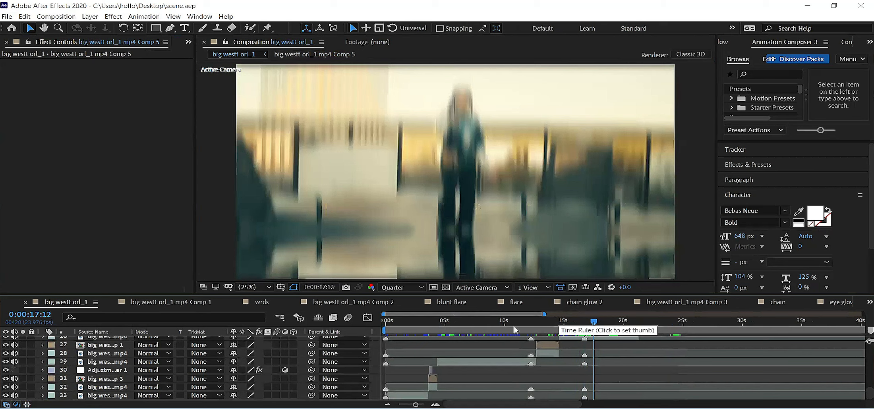
{"action": "left_click", "coordinate": [496, 324]}
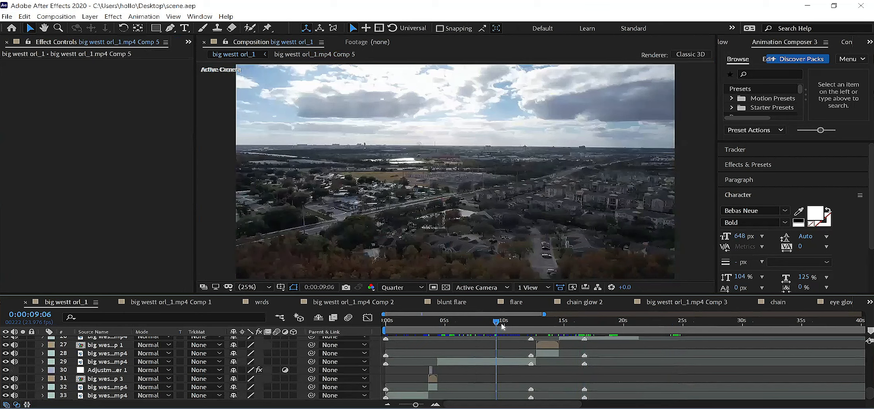
{"action": "left_click", "coordinate": [535, 328]}
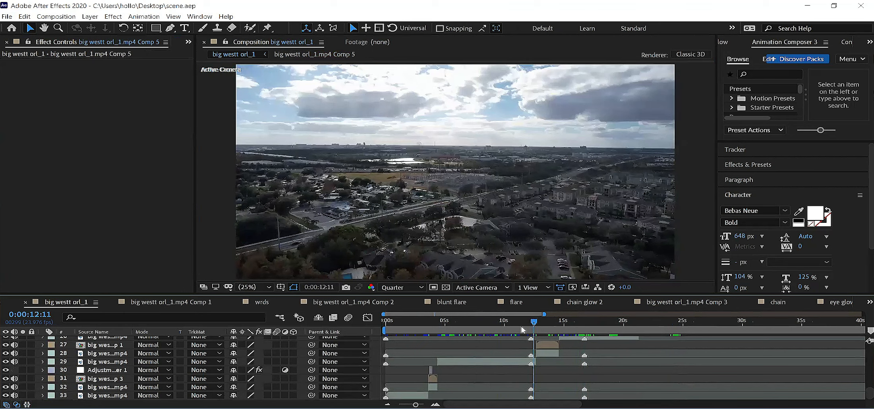
{"action": "left_click", "coordinate": [522, 329]}
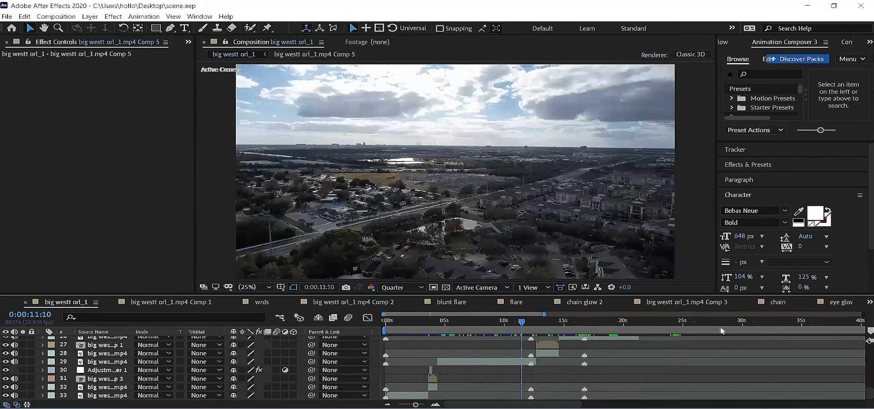
{"action": "left_click", "coordinate": [723, 330]}
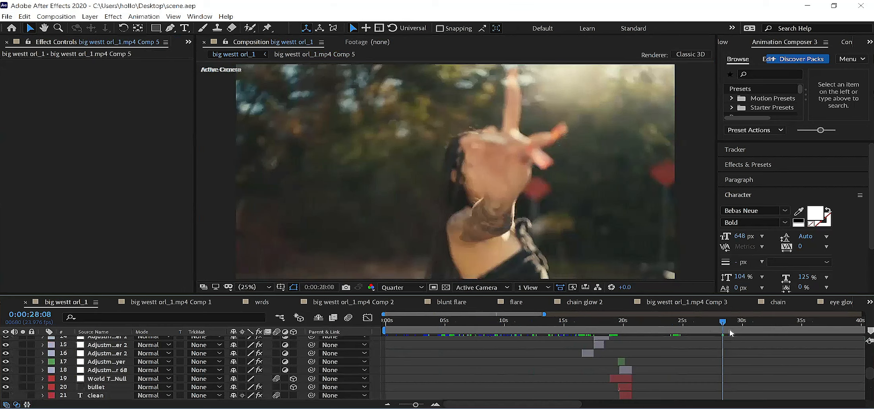
{"action": "left_click", "coordinate": [706, 322]}
{"action": "left_click", "coordinate": [711, 322]}
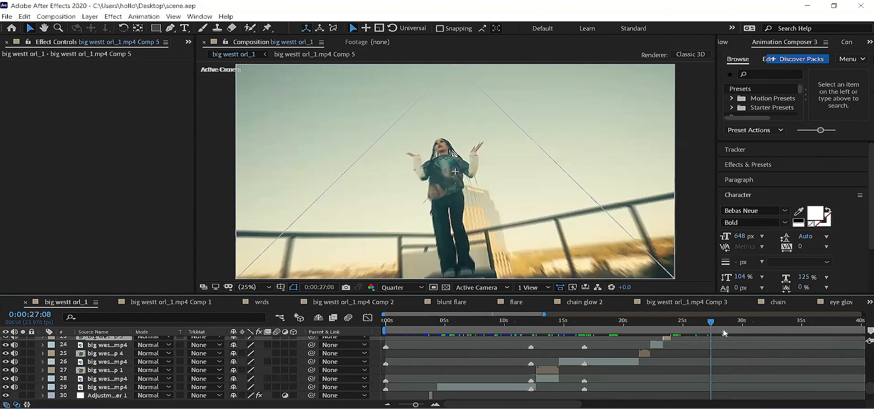
{"action": "scroll", "coordinate": [732, 357], "scroll_direction": "up", "scroll_amount": 3}
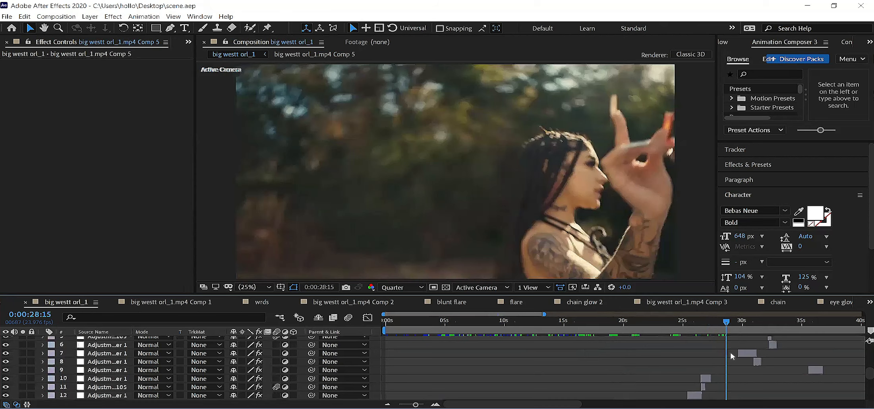
{"action": "scroll", "coordinate": [732, 356], "scroll_direction": "down", "scroll_amount": 5}
{"action": "left_click", "coordinate": [743, 324]}
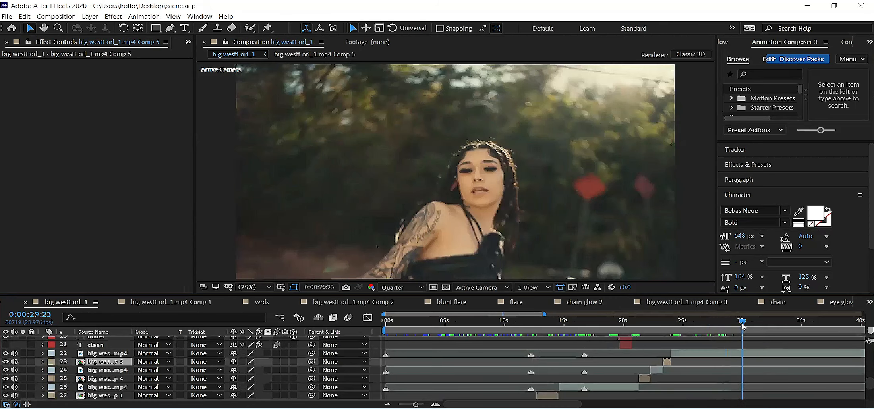
{"action": "left_click_drag", "start_coordinate": [746, 324], "coordinate": [786, 324]}
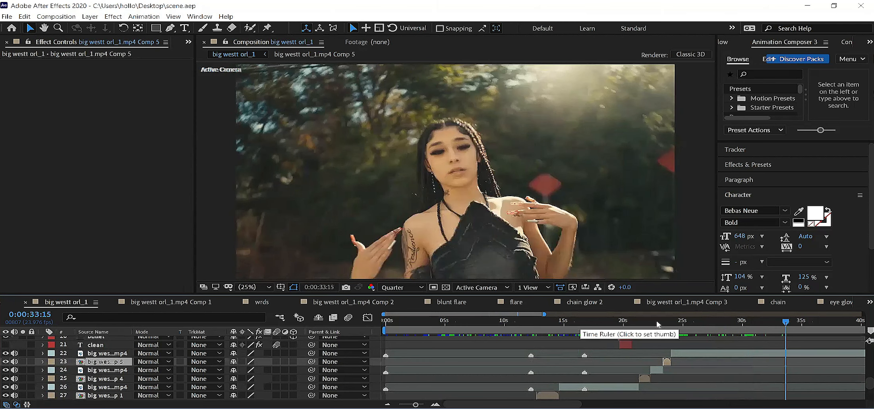
{"action": "scroll", "coordinate": [703, 328], "scroll_direction": "down", "scroll_amount": 1}
{"action": "left_click_drag", "start_coordinate": [704, 328], "coordinate": [732, 327]}
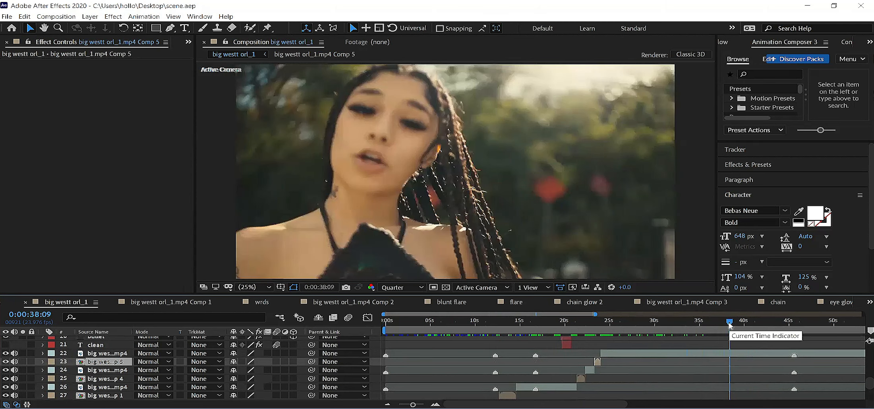
{"action": "left_click", "coordinate": [727, 325]}
Step: Split the long big westt orl_1.mp4 layer at 0:00:38:06 and 0:00:39:06 to isolate a one-second clip
{"action": "left_click", "coordinate": [732, 353]}
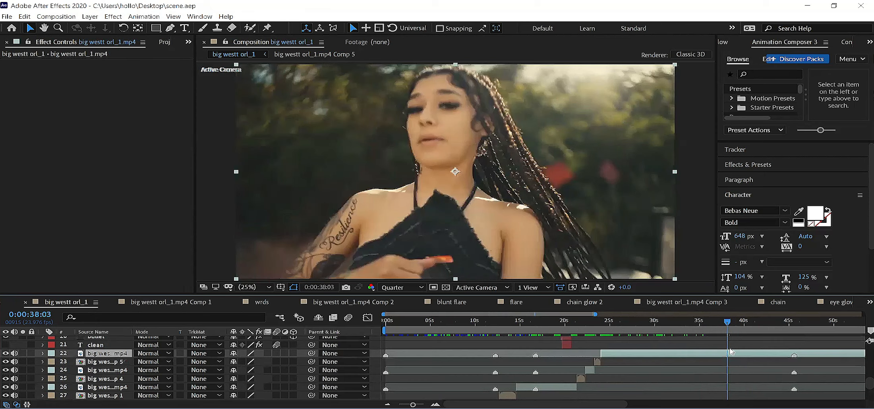
{"action": "left_click", "coordinate": [721, 328]}
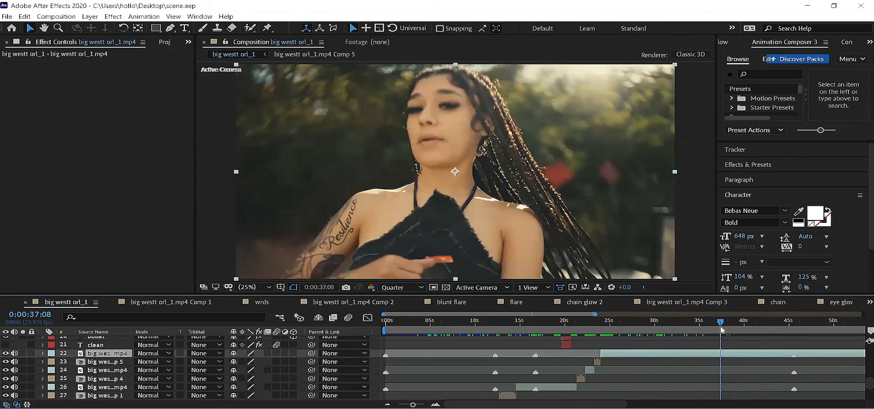
{"action": "left_click", "coordinate": [723, 328]}
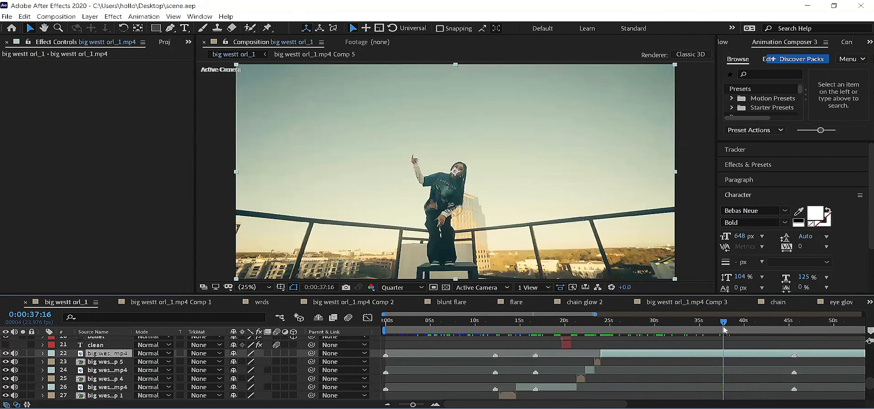
{"action": "left_click", "coordinate": [726, 329]}
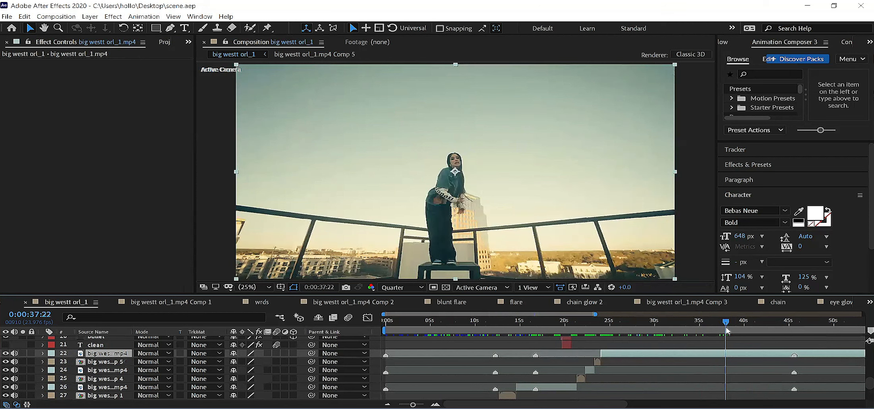
{"action": "left_click", "coordinate": [729, 329]}
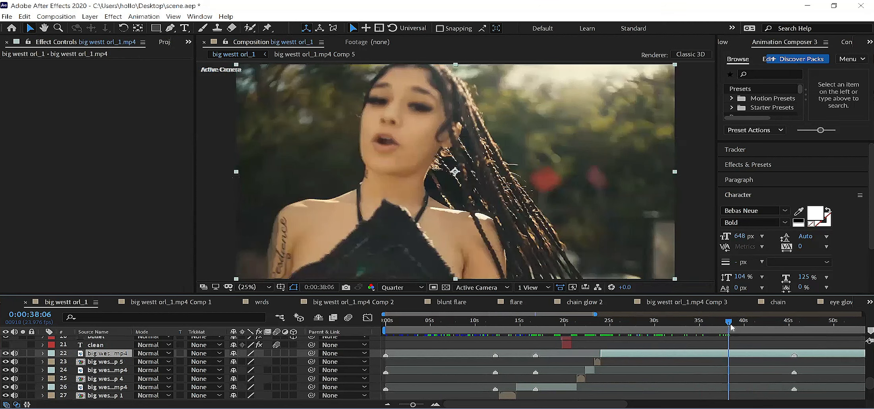
{"action": "left_click", "coordinate": [733, 329]}
{"action": "key", "text": "ctrl+shift+d"}
{"action": "left_click", "coordinate": [737, 329]}
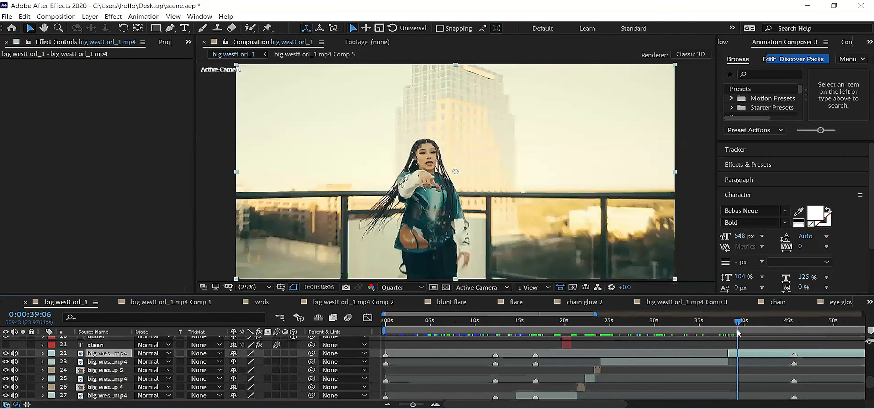
{"action": "key", "text": "ctrl+shift+d"}
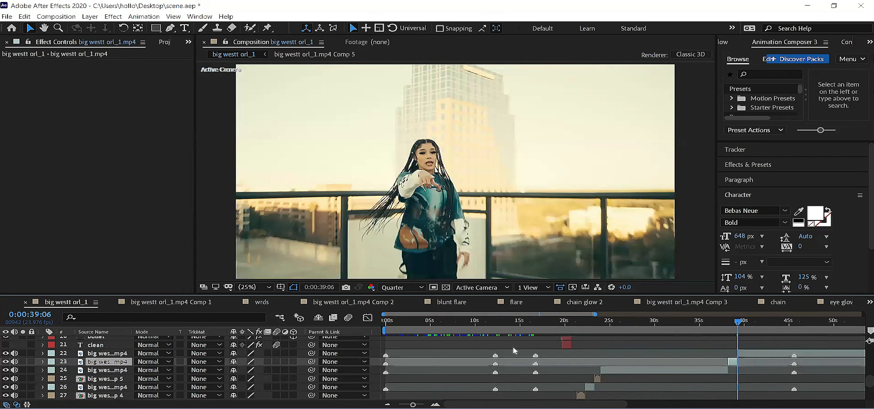
Step: Show the Duration column for the layers in the timeline
{"action": "right_click", "coordinate": [374, 330]}
{"action": "mouse_move", "coordinate": [406, 359]}
{"action": "left_click", "coordinate": [491, 349]}
Step: Look through the footage from 0:00:40:13 to 0:00:51:05, checking the shots around 0:00:48:11 and 0:00:50:04
{"action": "left_click", "coordinate": [760, 328]}
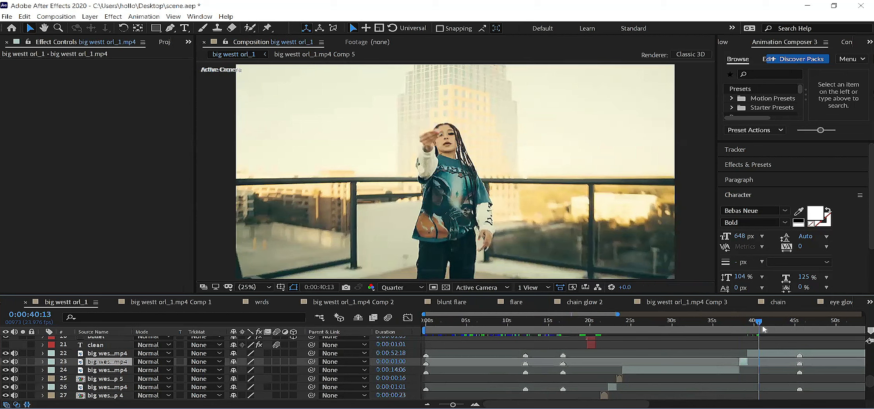
{"action": "left_click", "coordinate": [762, 329]}
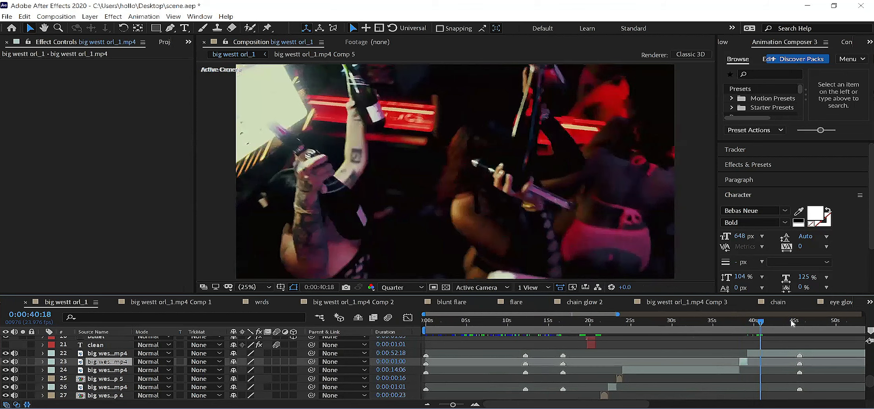
{"action": "left_click", "coordinate": [846, 334]}
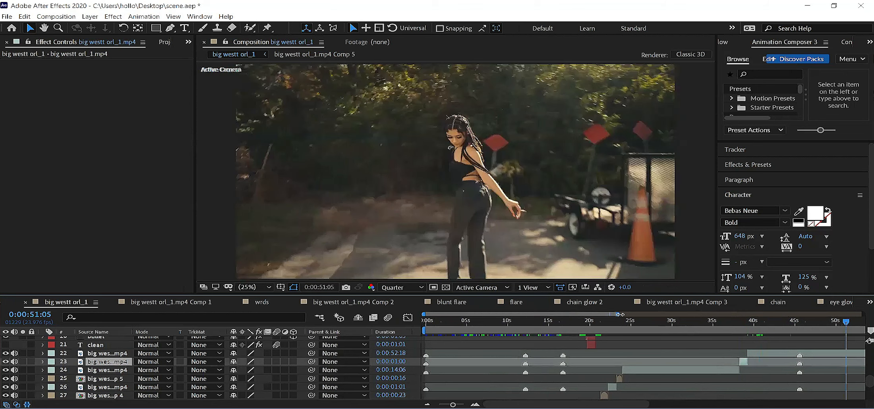
{"action": "left_click_drag", "start_coordinate": [682, 323], "coordinate": [700, 324]}
{"action": "left_click", "coordinate": [711, 325]}
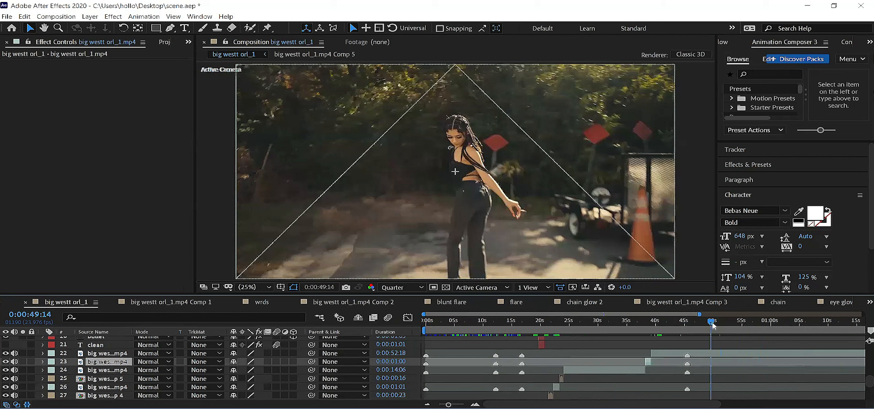
{"action": "key", "text": "space"}
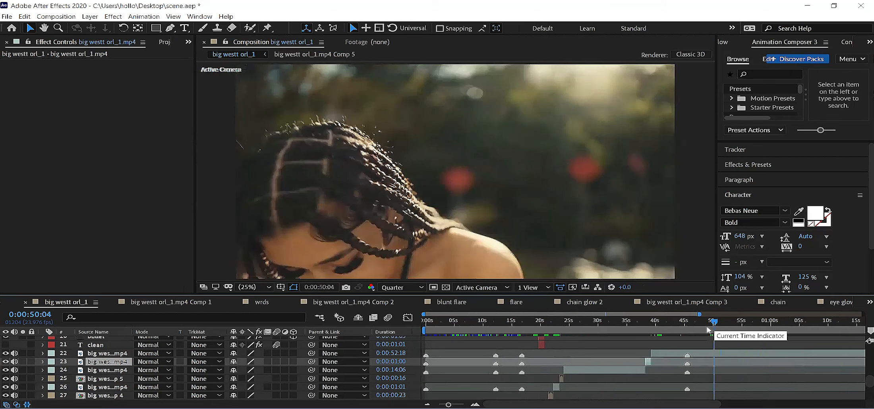
{"action": "left_click", "coordinate": [711, 329]}
{"action": "left_click_drag", "start_coordinate": [708, 329], "coordinate": [705, 329]}
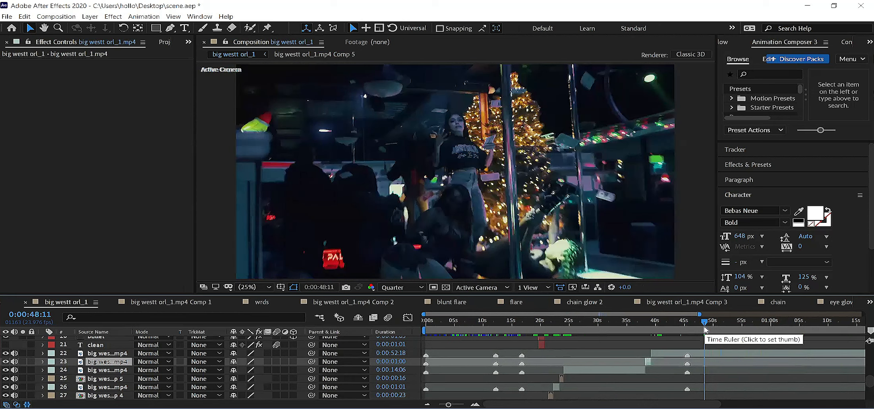
Step: Split the remaining big westt orl_1.mp4 footage layer at 0:00:48:21
{"action": "left_click_drag", "start_coordinate": [707, 324], "coordinate": [711, 324]}
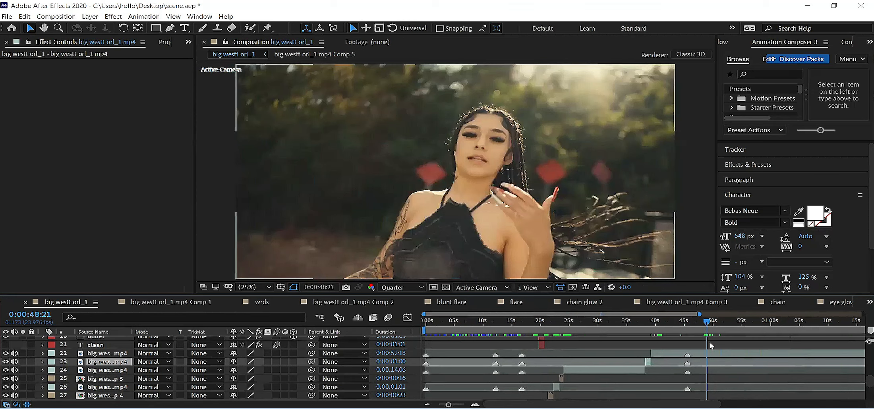
{"action": "key", "text": "ctrl+Up"}
{"action": "key", "text": "ctrl+shift+d"}
Step: Split the footage layer again at 0:00:50:02, leaving a segment 0:00:01:05 long
{"action": "left_click_drag", "start_coordinate": [716, 325], "coordinate": [718, 325]}
{"action": "key", "text": "ctrl+shift+d"}
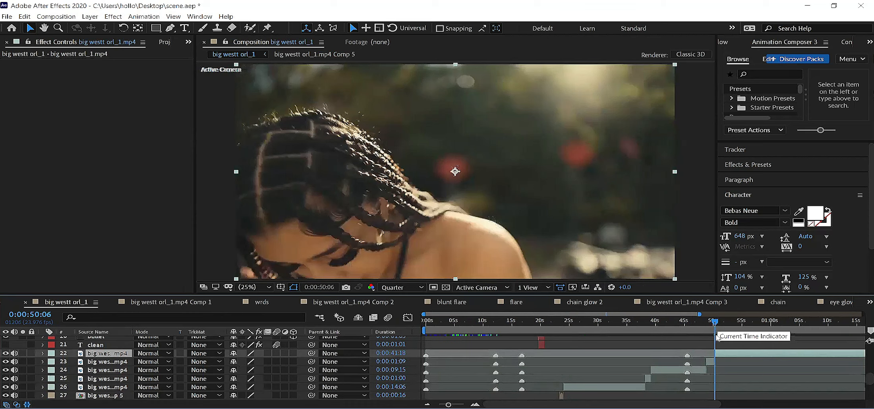
{"action": "key", "text": "ctrl+z"}
{"action": "key", "text": "Page_Up"}
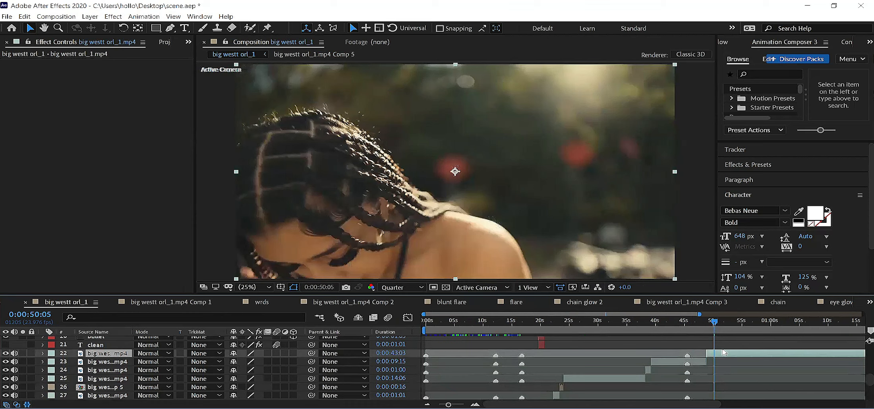
{"action": "key", "text": "Page_Up"}
{"action": "key", "text": "Page_Up"}
{"action": "key", "text": "ctrl+shift+d"}
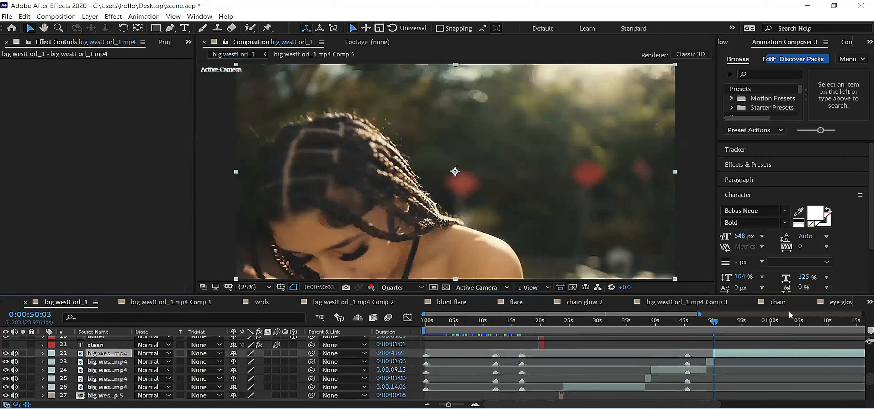
{"action": "key", "text": "ctrl+z"}
{"action": "key", "text": "Page_Up"}
{"action": "key", "text": "ctrl+shift+d"}
Step: Apply the preset "v2 slow mo ramp to normal speed twixtor 1 sec 5 frames_adjust fps and keyframes if needed" to the 0:00:48:21 clip and preview it
{"action": "left_click", "coordinate": [712, 365]}
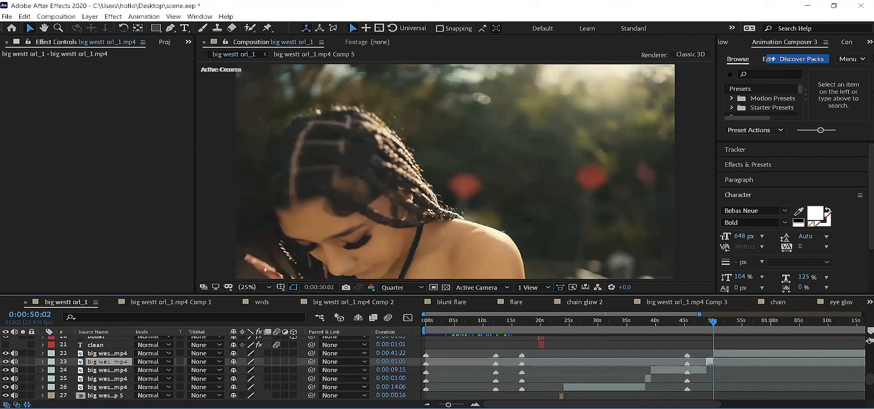
{"action": "key", "text": "i"}
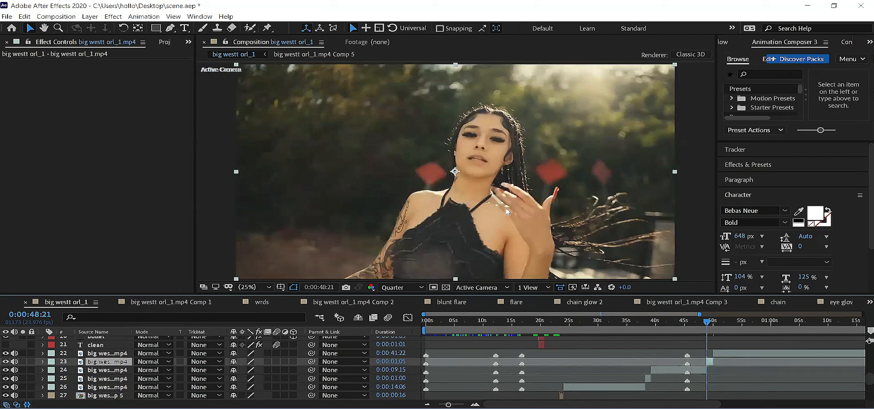
{"action": "left_click", "coordinate": [142, 17]}
{"action": "left_click", "coordinate": [171, 37]}
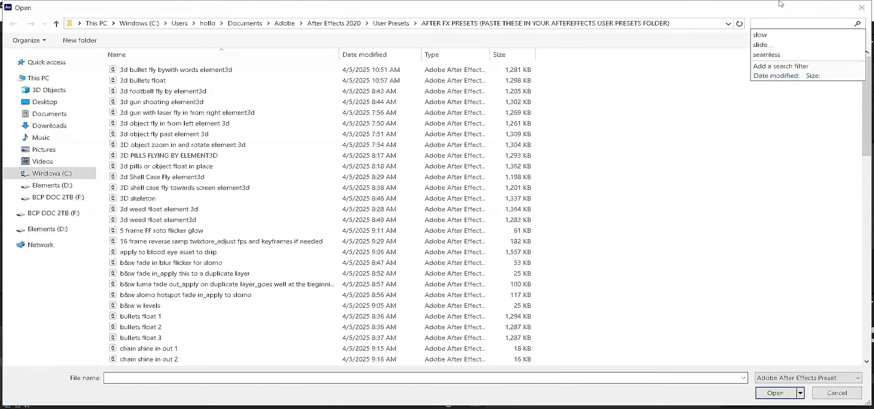
{"action": "type", "text": "ramp"}
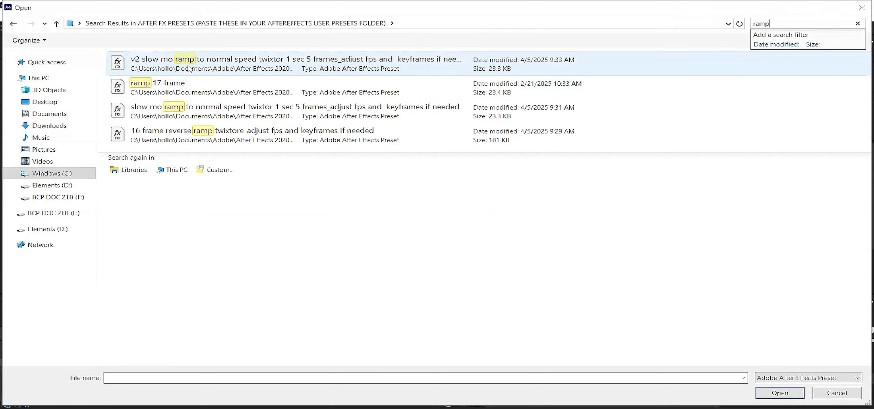
{"action": "left_click", "coordinate": [188, 66]}
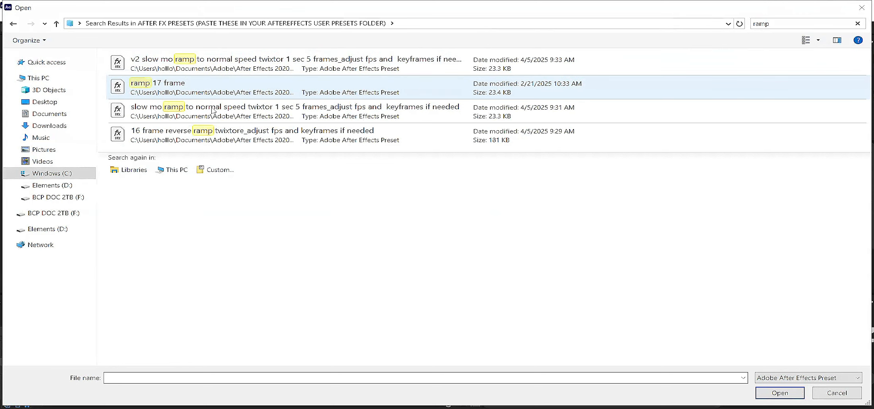
{"action": "left_click", "coordinate": [216, 73]}
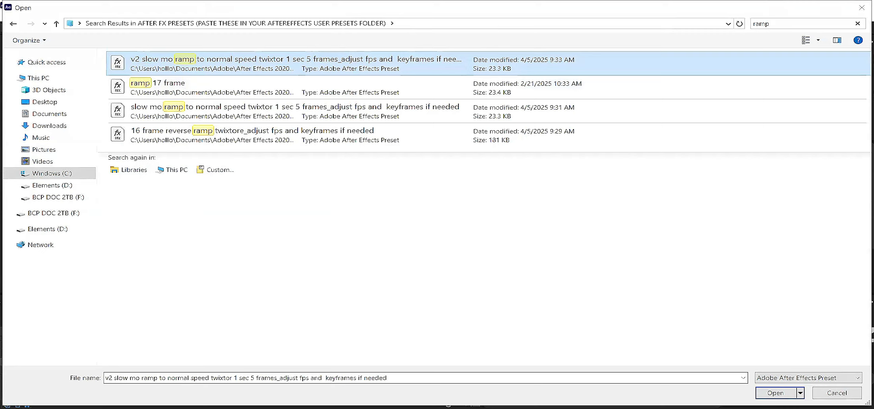
{"action": "key", "text": "Return"}
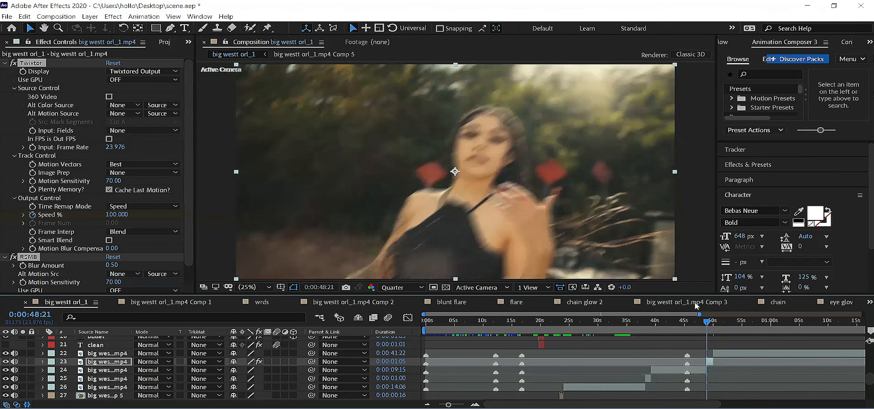
{"action": "key", "text": "space"}
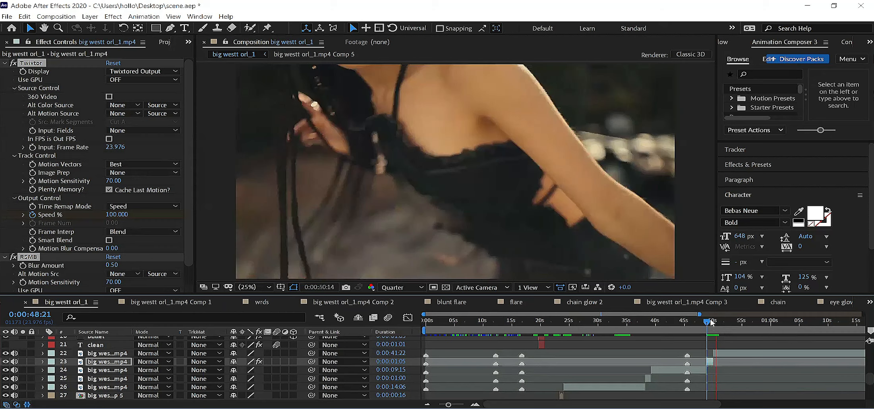
Step: Play back the slow-motion ramp clip from 0:00:48:21 and save the project
{"action": "key", "text": "space"}
{"action": "key", "text": "space"}
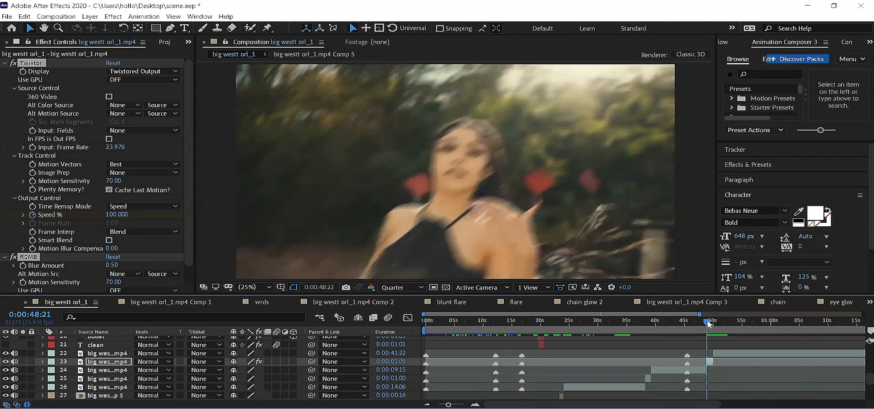
{"action": "key", "text": "space"}
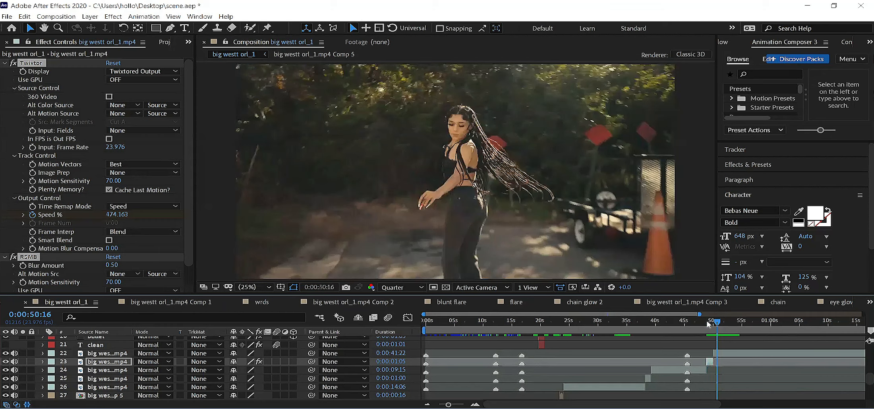
{"action": "key", "text": "ctrl+s"}
Step: Import the template project "ink reveal lo" from the ink reveal lo folder inside INK FX TEMPS
{"action": "left_click", "coordinate": [185, 43]}
{"action": "left_click", "coordinate": [163, 43]}
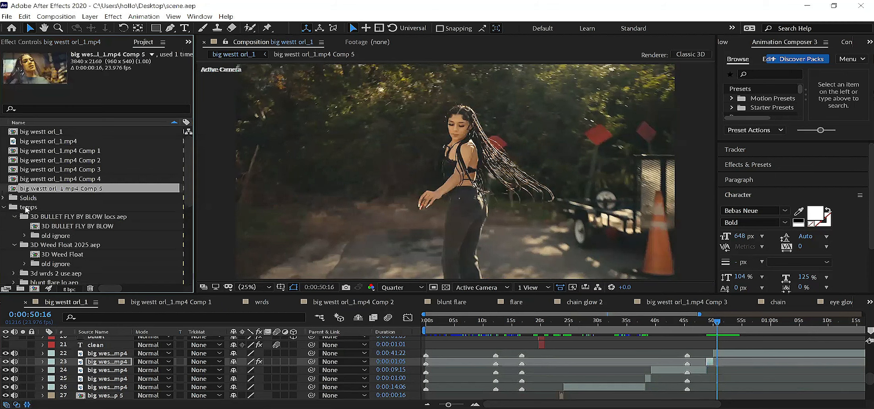
{"action": "left_click", "coordinate": [11, 18]}
{"action": "mouse_move", "coordinate": [127, 142]}
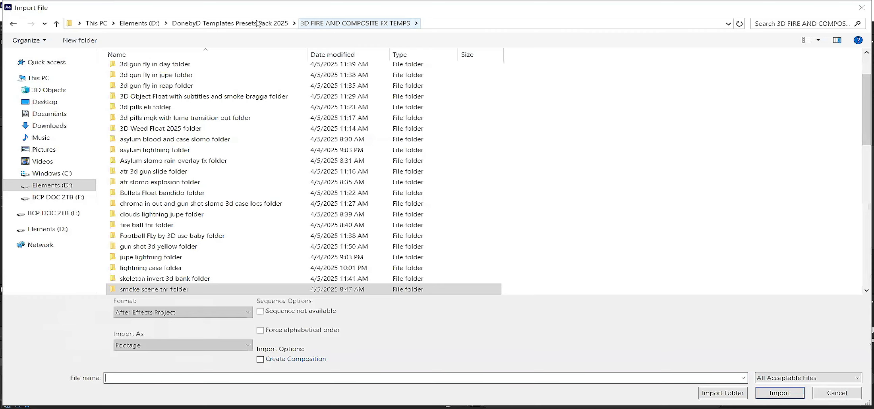
{"action": "left_click", "coordinate": [257, 22]}
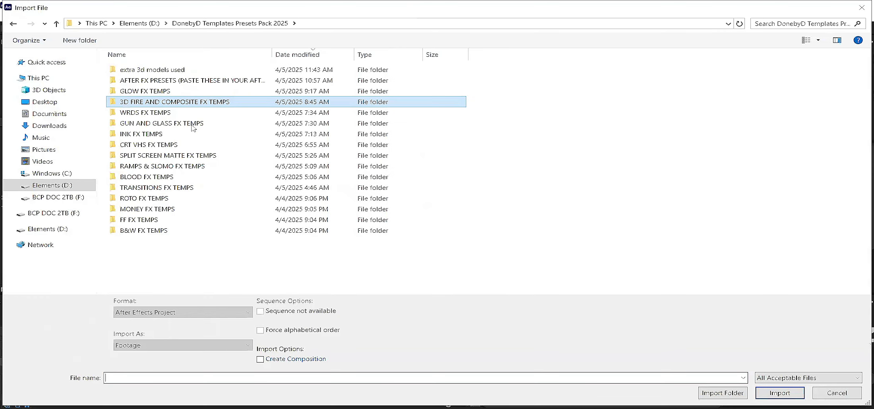
{"action": "double_click", "coordinate": [170, 136]}
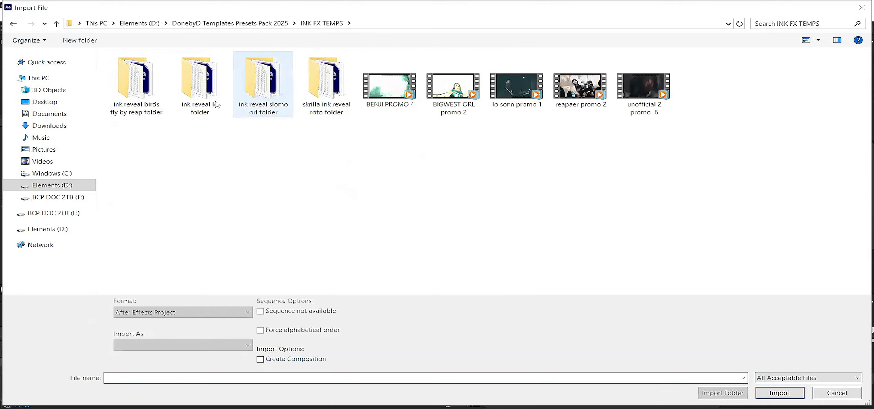
{"action": "double_click", "coordinate": [166, 100]}
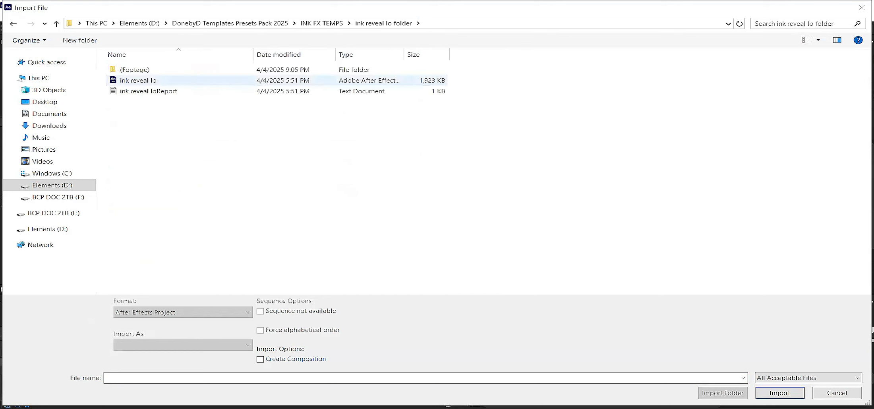
{"action": "double_click", "coordinate": [138, 81]}
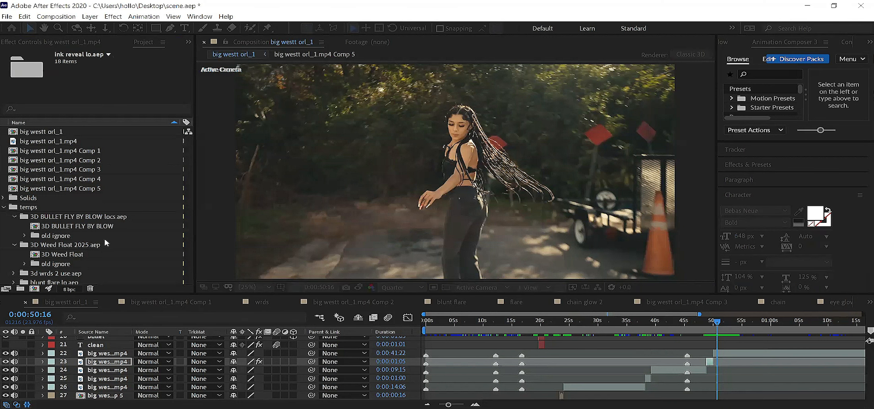
Step: Open the ink reveal composition from the imported ink reveal lo.aep folder and save the project
{"action": "scroll", "coordinate": [16, 162], "scroll_direction": "down", "scroll_amount": 4}
{"action": "left_click", "coordinate": [14, 160]}
{"action": "double_click", "coordinate": [52, 173]}
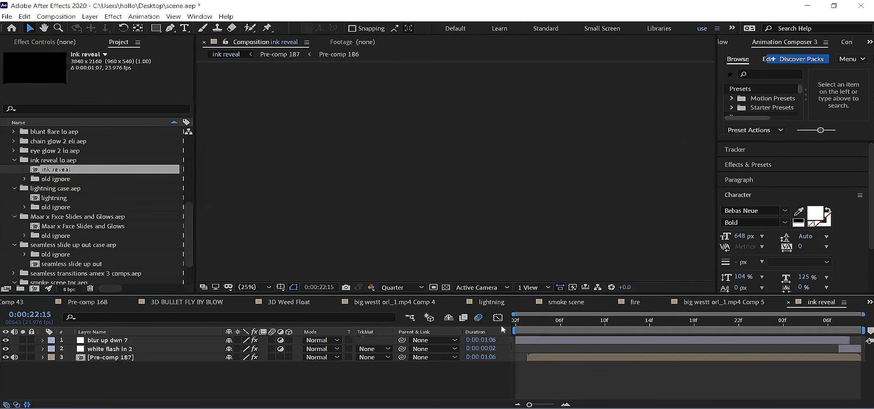
{"action": "key", "text": "Home"}
{"action": "key", "text": "ctrl+s"}
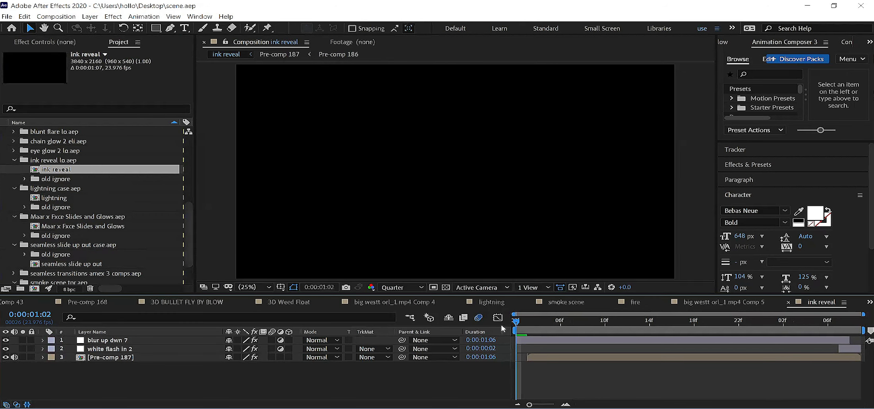
Step: Preview the ink reveal composition from 0:00:01:02 and examine the frame at 0:00:01:06
{"action": "key", "text": "space"}
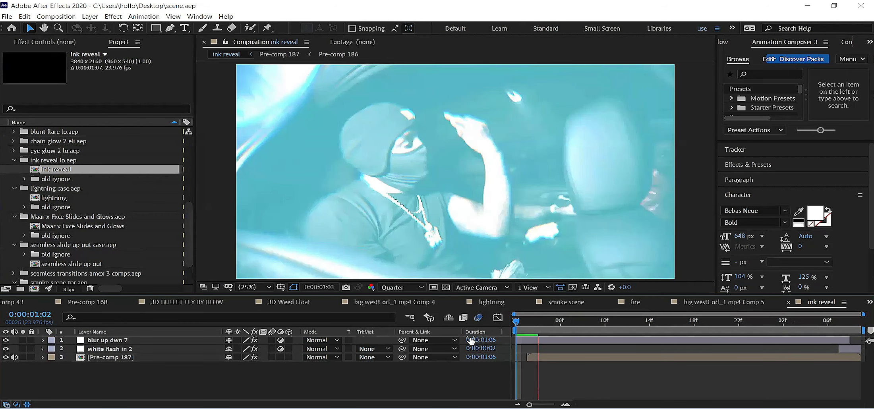
{"action": "left_click", "coordinate": [14, 357]}
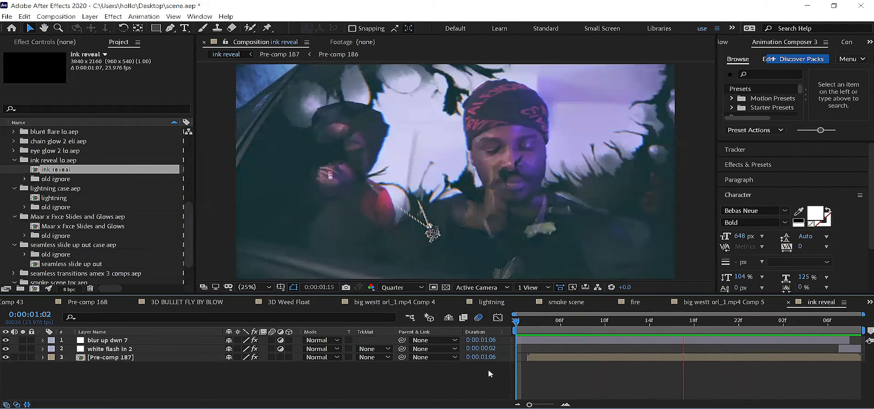
{"action": "key", "text": "space"}
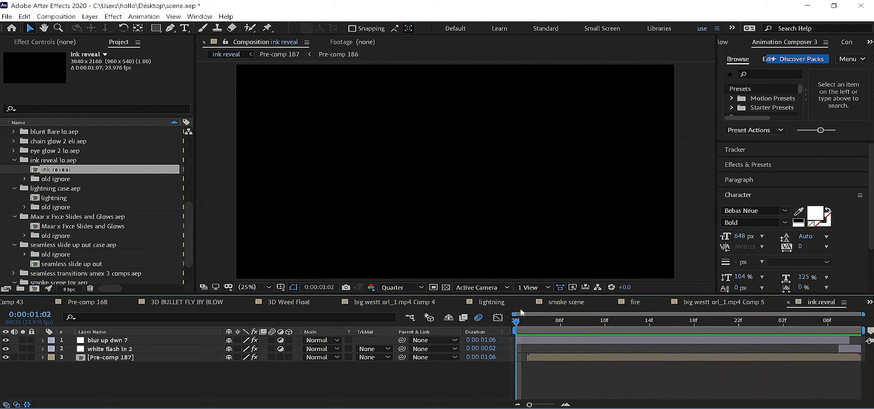
{"action": "key", "text": "space"}
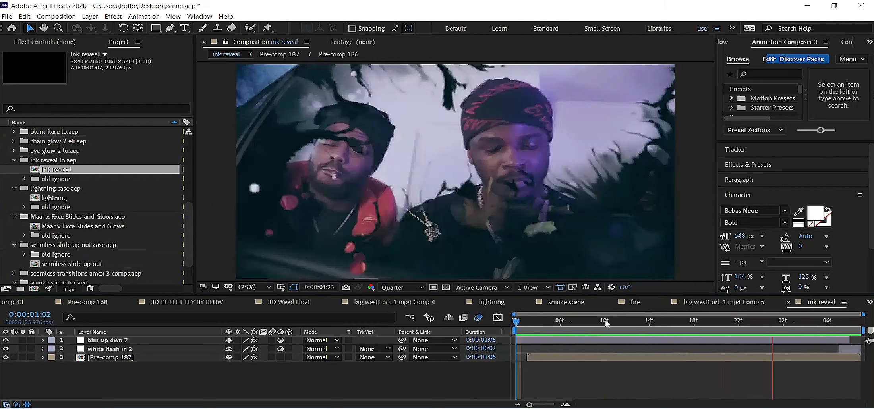
{"action": "key", "text": "space"}
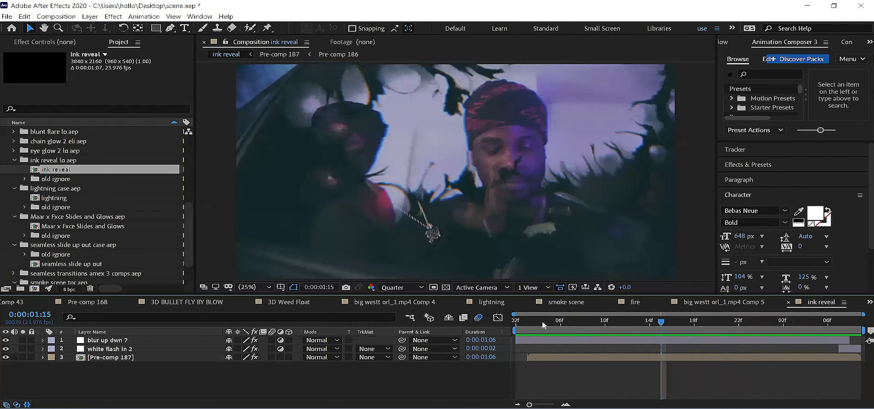
{"action": "left_click", "coordinate": [524, 326]}
{"action": "left_click", "coordinate": [561, 328]}
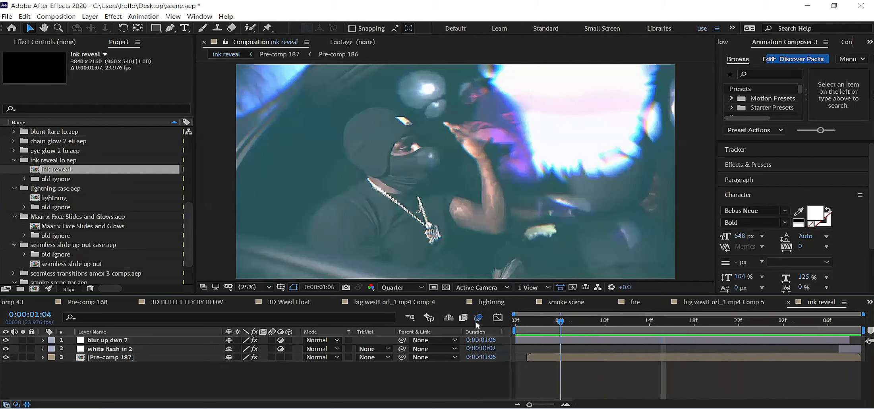
Step: Open Pre-comp 187 and its nested Pre-comp 186, and play through both to examine the ink transition
{"action": "double_click", "coordinate": [570, 360]}
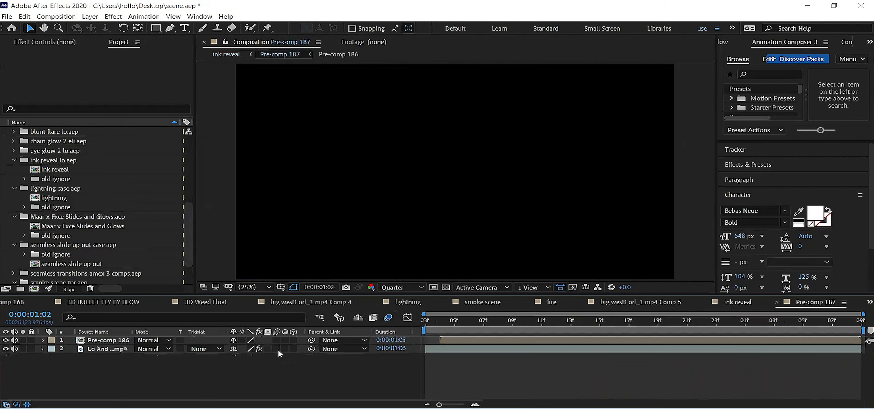
{"action": "left_click", "coordinate": [425, 324]}
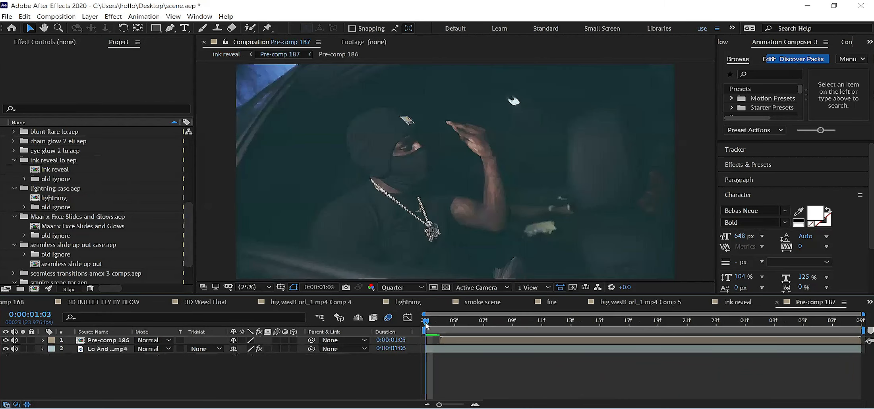
{"action": "key", "text": "space"}
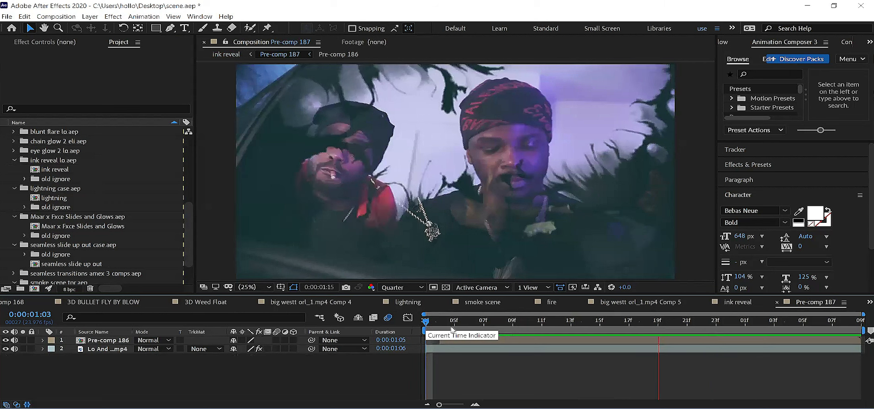
{"action": "key", "text": "Page_Down"}
{"action": "key", "text": "Page_Up"}
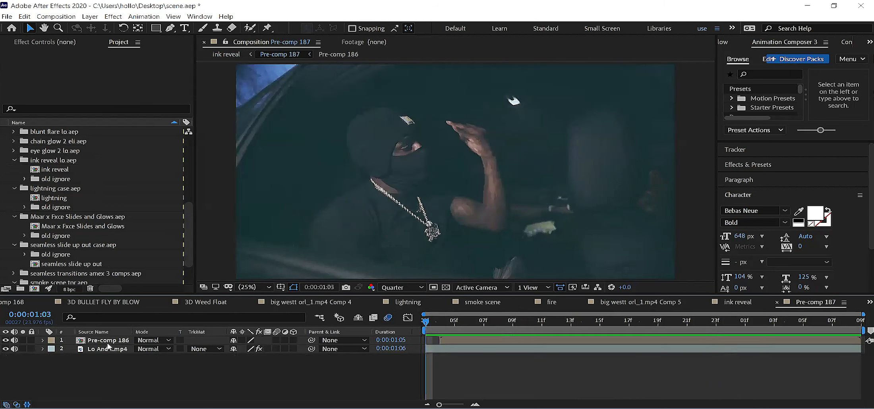
{"action": "double_click", "coordinate": [108, 341]}
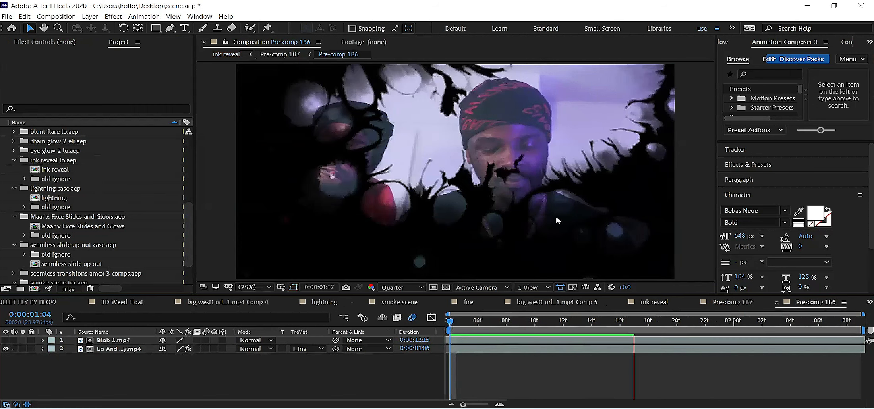
{"action": "left_click", "coordinate": [677, 321]}
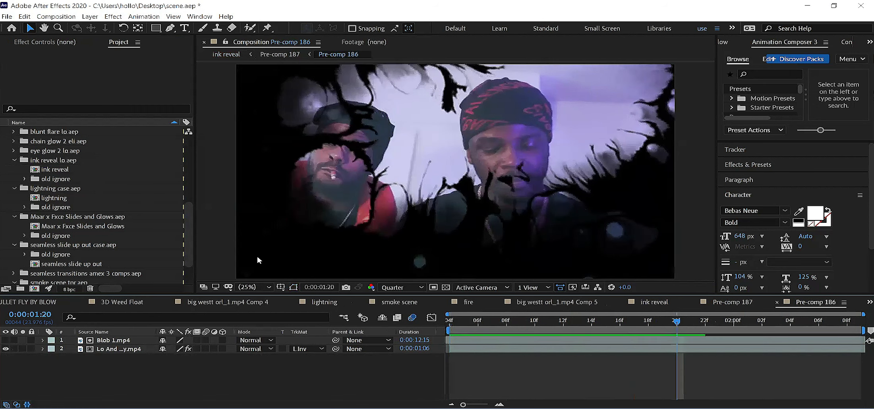
{"action": "left_click", "coordinate": [74, 109]}
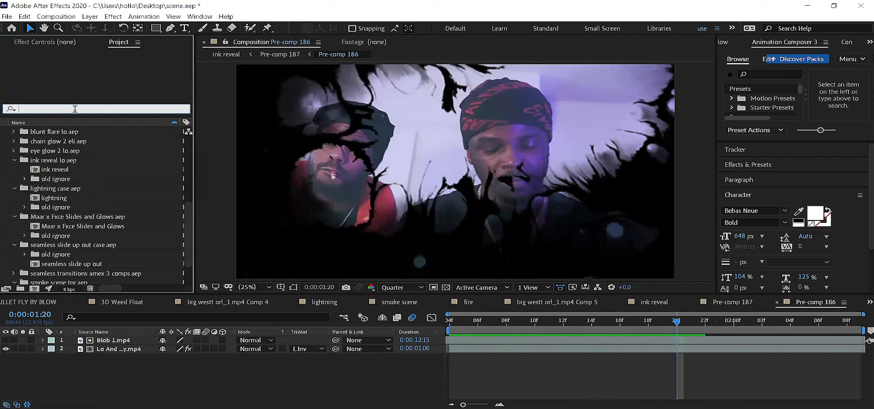
{"action": "left_click", "coordinate": [78, 246]}
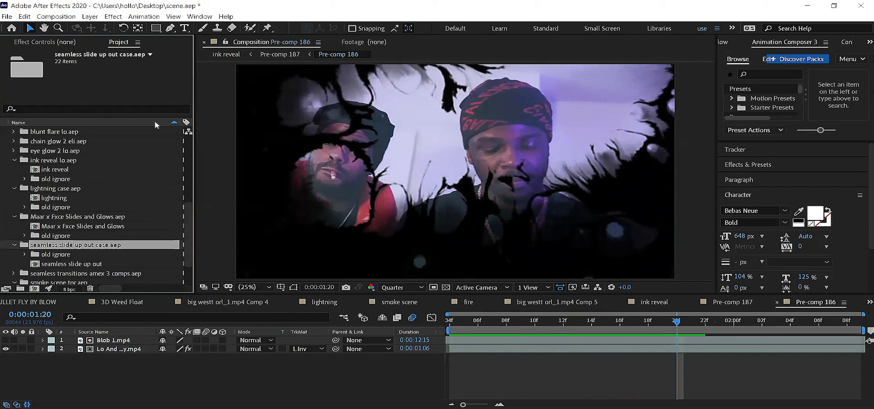
{"action": "scroll", "coordinate": [93, 199], "scroll_direction": "up", "scroll_amount": 1}
{"action": "scroll", "coordinate": [79, 199], "scroll_direction": "up", "scroll_amount": 3}
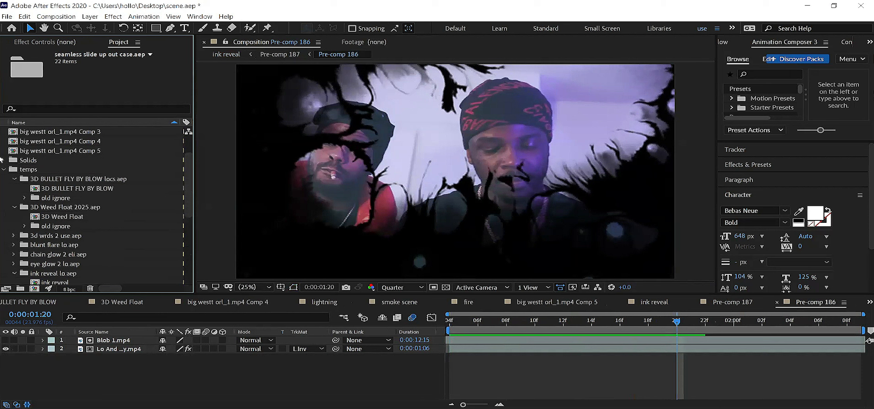
Step: Examine the Blob 1.mp4 layer and the track matte options of the footage layer beneath it at 0:00:01:04
{"action": "left_click", "coordinate": [120, 350]}
{"action": "left_click", "coordinate": [451, 326]}
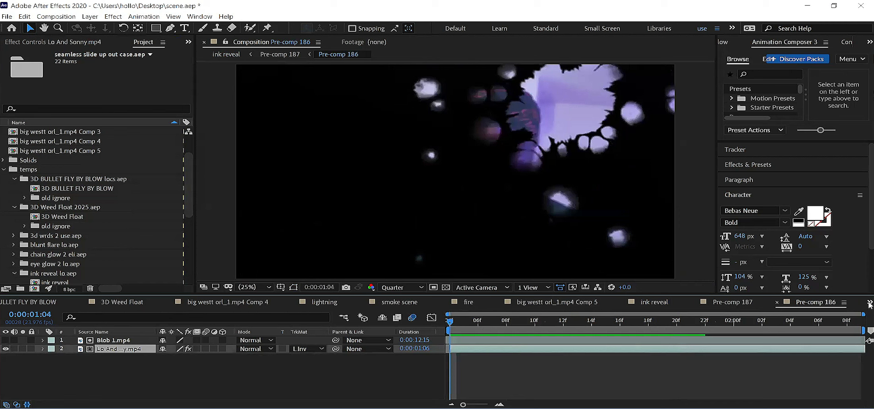
{"action": "key", "text": "ctrl+Up"}
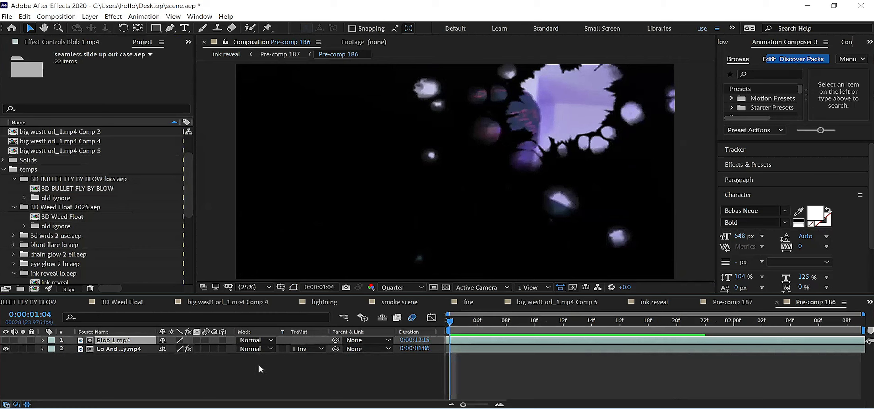
{"action": "left_click", "coordinate": [297, 359]}
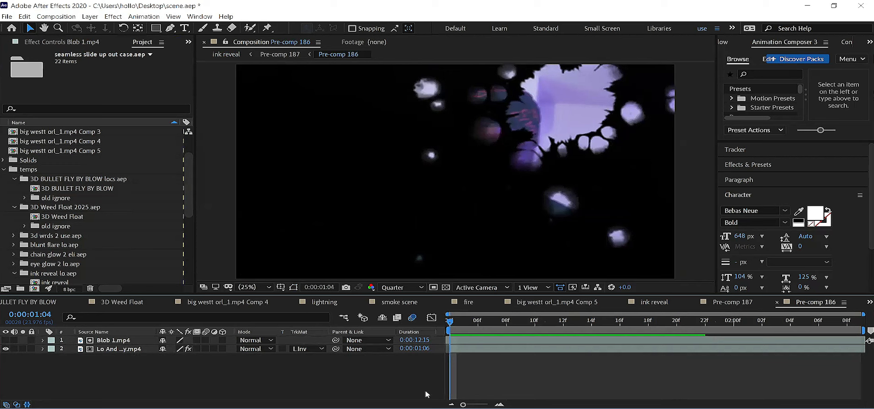
{"action": "left_click", "coordinate": [113, 349]}
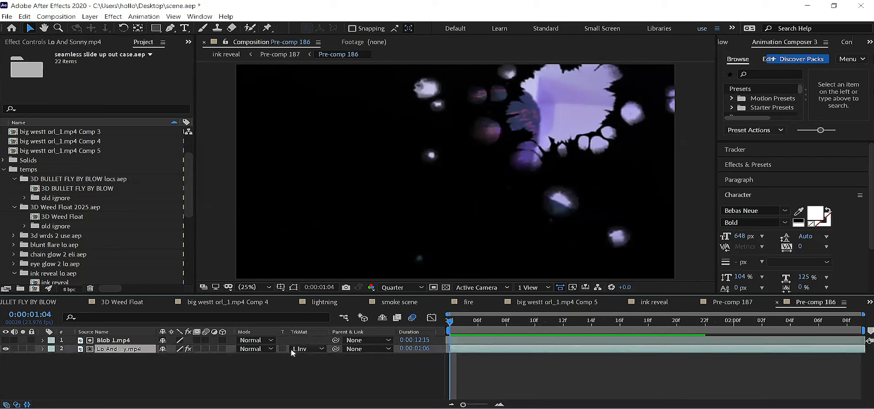
{"action": "left_click", "coordinate": [307, 350]}
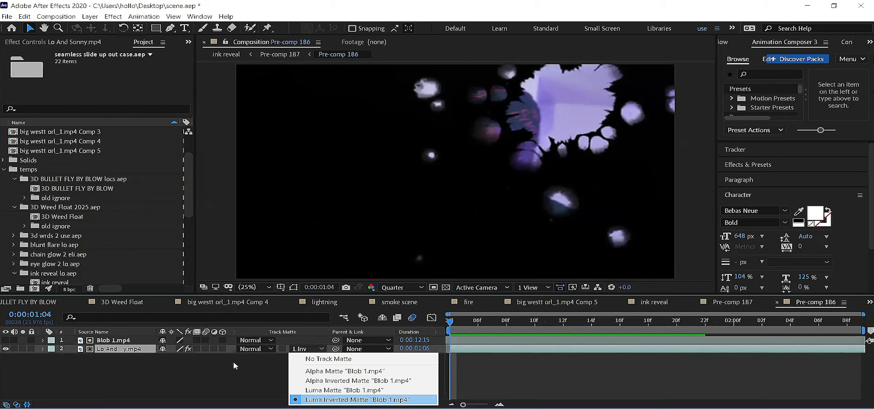
{"action": "left_click", "coordinate": [133, 353]}
Step: Return to the big westt orl_1 composition and scrub its footage for a shot change that suits the ink reveal
{"action": "left_click", "coordinate": [866, 303]}
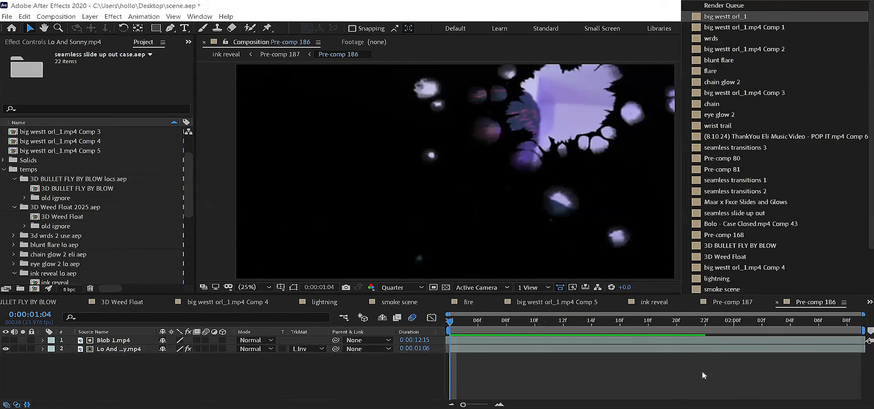
{"action": "key", "text": "Return"}
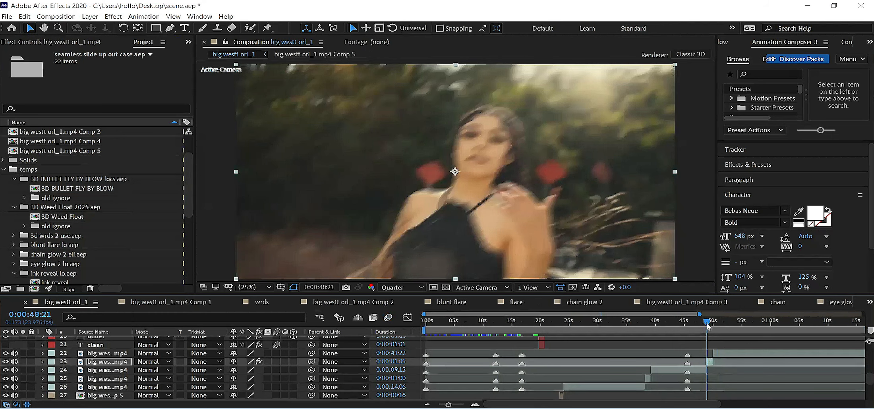
{"action": "left_click_drag", "start_coordinate": [707, 325], "coordinate": [682, 326]}
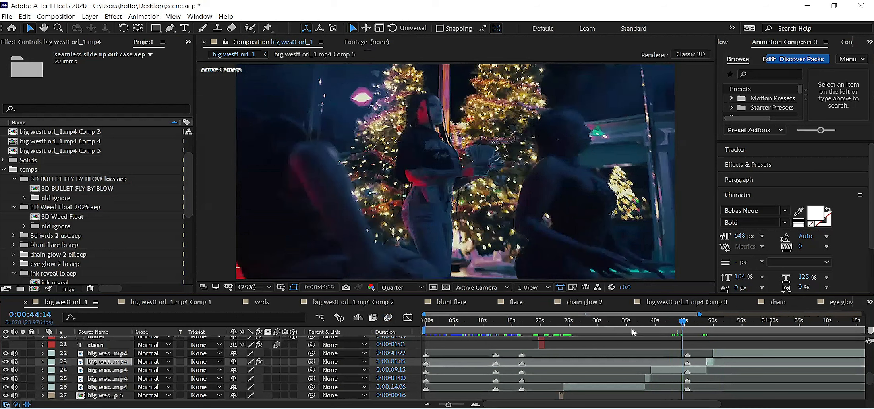
{"action": "left_click", "coordinate": [598, 325]}
{"action": "left_click", "coordinate": [602, 321]}
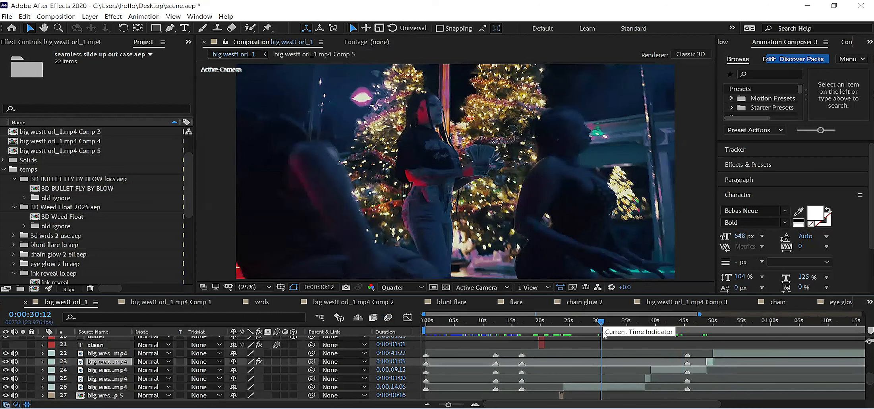
{"action": "key", "text": "space"}
{"action": "left_click_drag", "start_coordinate": [597, 333], "coordinate": [600, 333]}
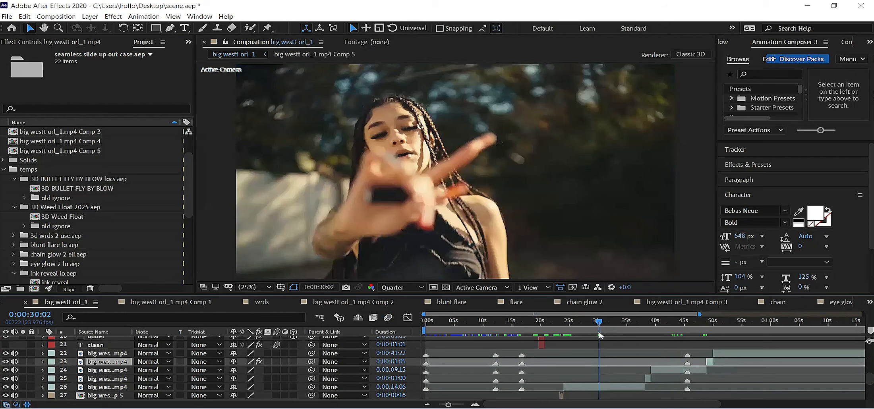
{"action": "left_click", "coordinate": [620, 321]}
{"action": "left_click", "coordinate": [628, 323]}
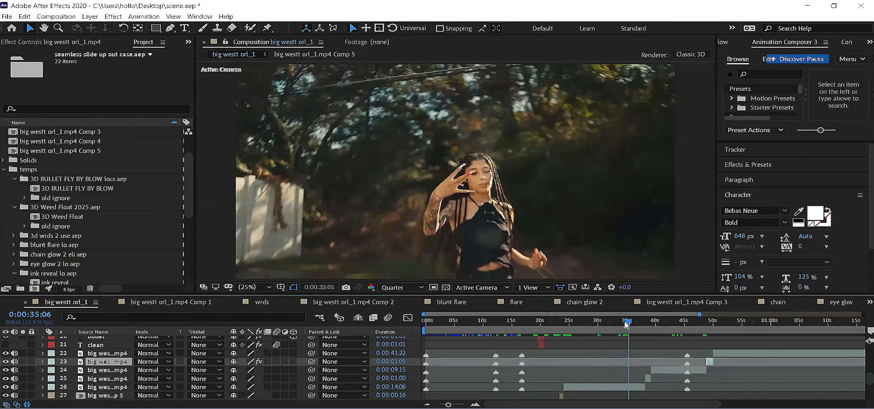
{"action": "left_click", "coordinate": [626, 323]}
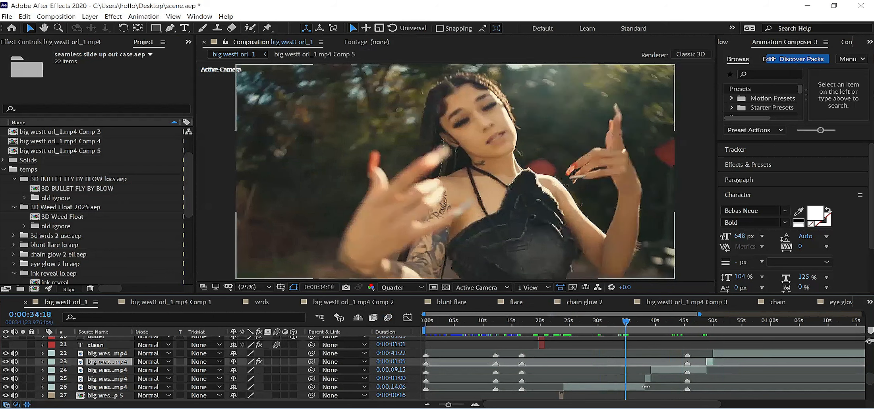
Step: Split the big westt orl_1 footage layer at the shot change, 0:00:34:20, and again at 0:00:35:21
{"action": "left_click", "coordinate": [646, 387]}
{"action": "key", "text": "Page_Down"}
{"action": "key", "text": "Page_Down"}
{"action": "key", "text": "Page_Down"}
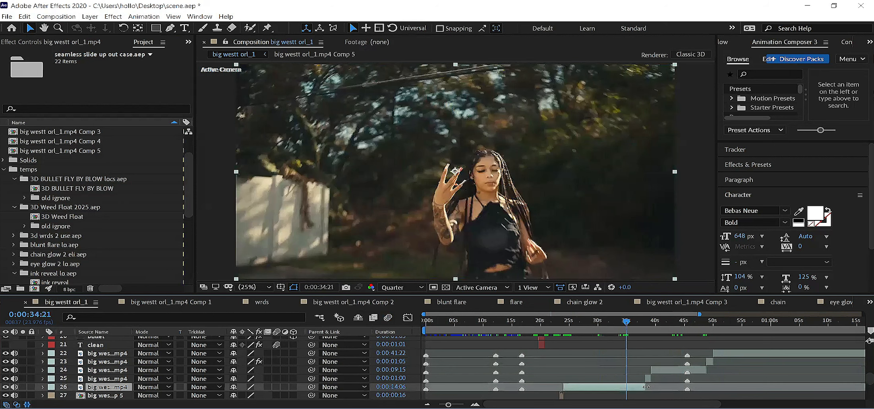
{"action": "key", "text": "Page_Up"}
{"action": "key", "text": "Page_Up"}
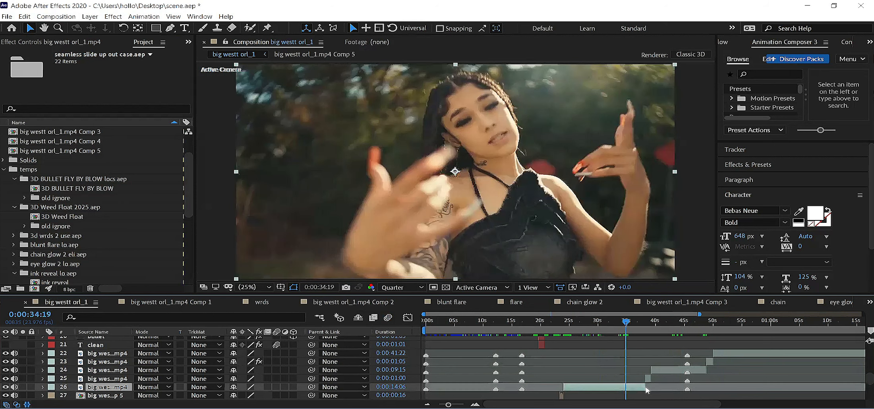
{"action": "key", "text": "Page_Down"}
{"action": "key", "text": "ctrl+shift+d"}
{"action": "left_click", "coordinate": [632, 323]}
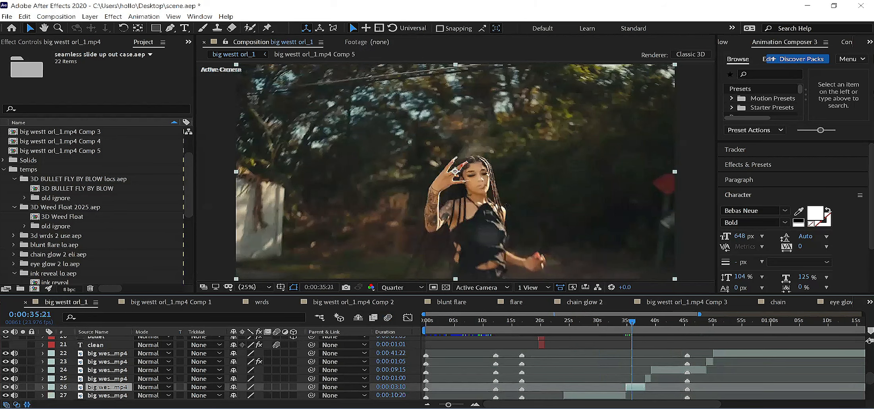
{"action": "left_click_drag", "start_coordinate": [629, 390], "coordinate": [632, 387]}
{"action": "scroll", "coordinate": [632, 386], "scroll_direction": "down", "scroll_amount": 3}
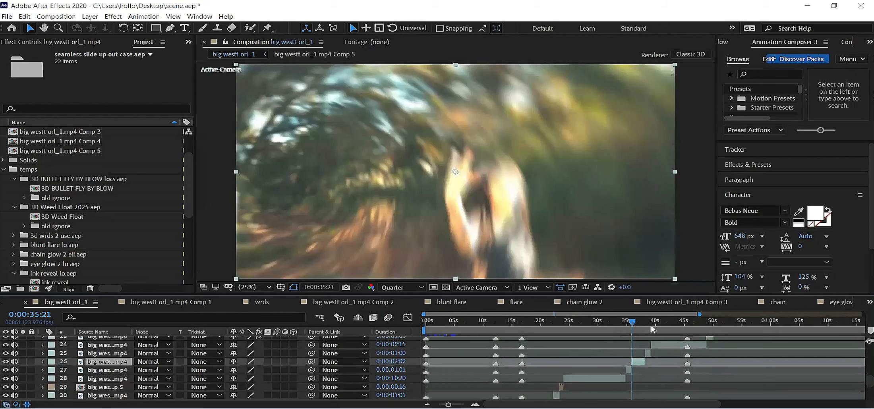
Step: Pre-compose the footage piece between 0:00:34:20 and 0:00:35:21 as blob and open the new composition
{"action": "key", "text": "ctrl+Down"}
{"action": "key", "text": "ctrl+shift+c"}
{"action": "type", "text": "bl"}
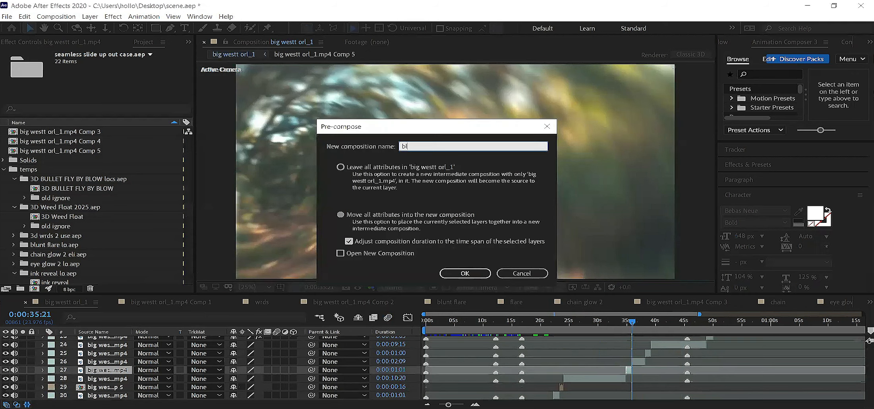
{"action": "type", "text": "ob"}
{"action": "key", "text": "Return"}
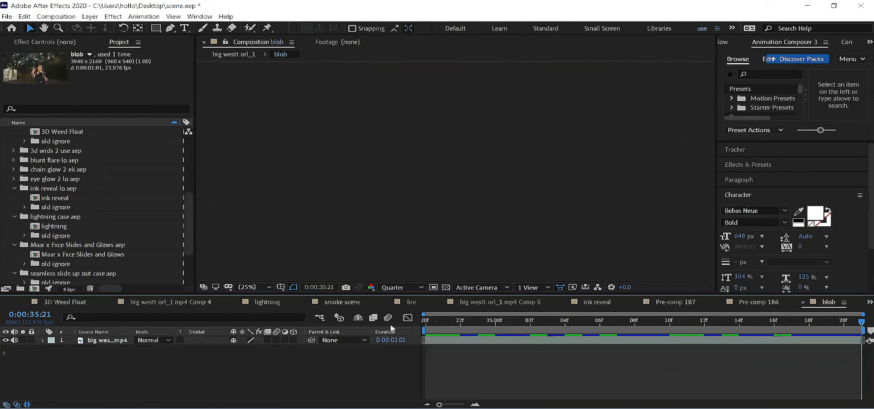
Step: Add Blob 1.mp4 above blob's footage as its Luma Inverted Matte, preview the reveal, and return to the big westt orl_1 composition
{"action": "key", "text": "Home"}
{"action": "left_click", "coordinate": [444, 341]}
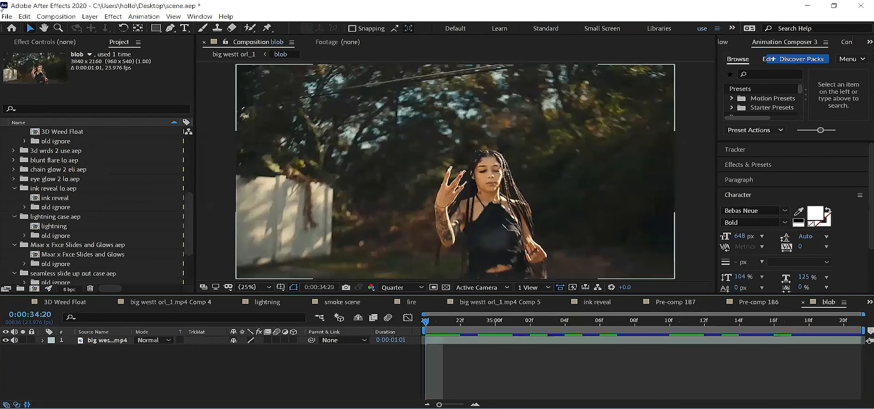
{"action": "left_click", "coordinate": [24, 17]}
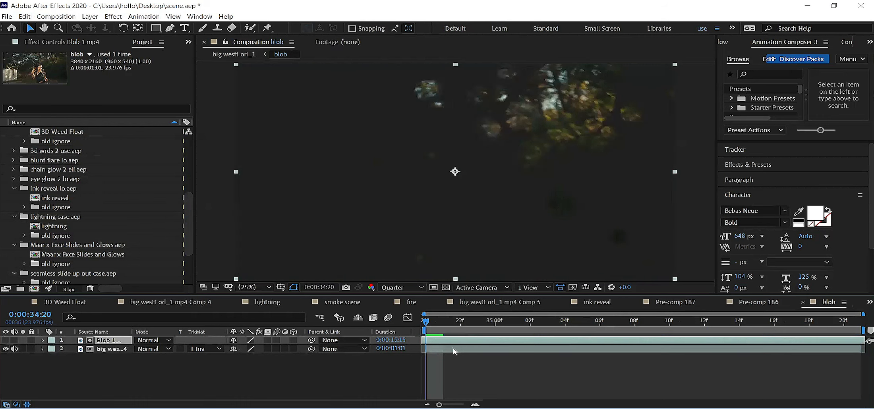
{"action": "key", "text": "space"}
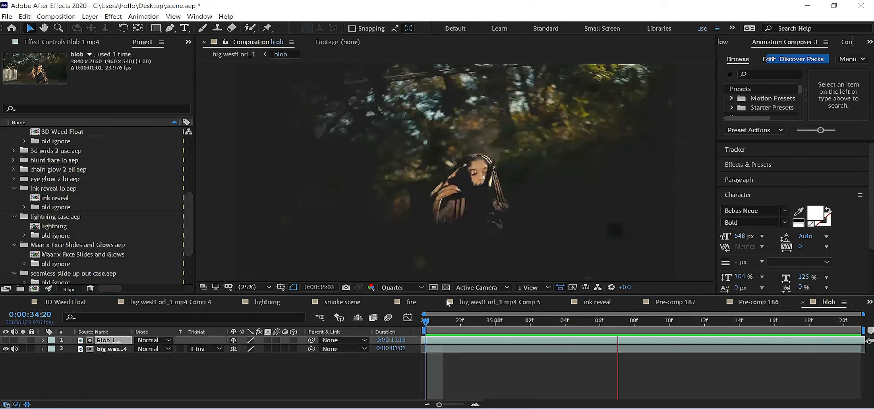
{"action": "key", "text": "space"}
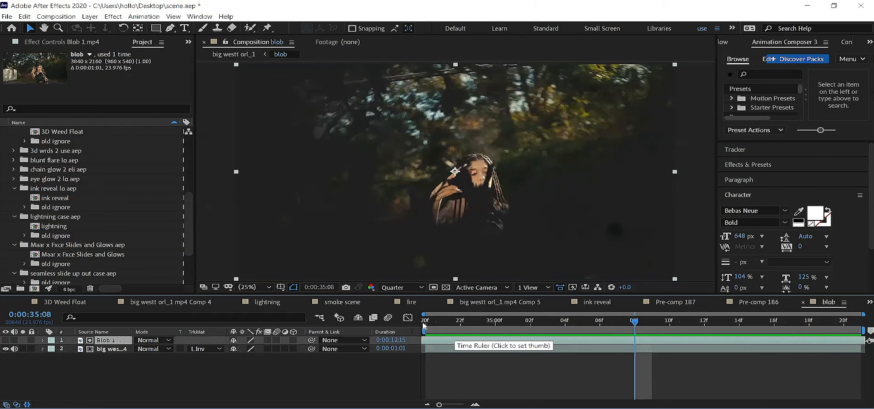
{"action": "left_click", "coordinate": [240, 56]}
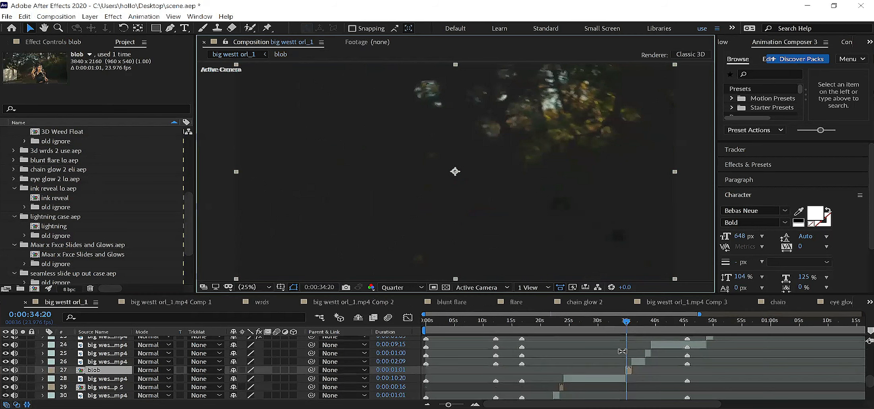
Step: Try extending the footage layer beneath blob to a duration of 0:00:11:20, preview it, and undo the extension
{"action": "left_click_drag", "start_coordinate": [631, 378], "coordinate": [633, 378]}
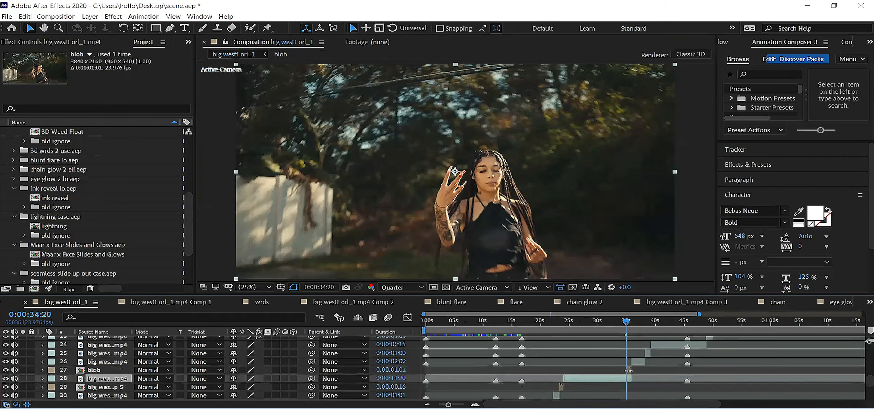
{"action": "key", "text": "space"}
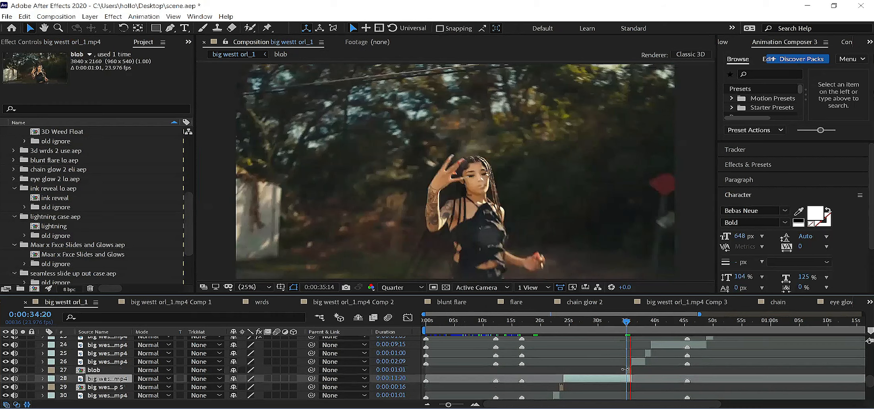
{"action": "key", "text": "space"}
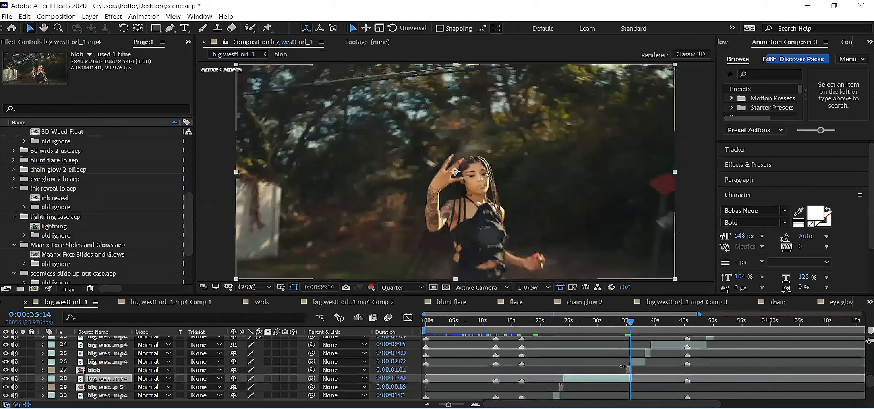
{"action": "key", "text": "ctrl+z"}
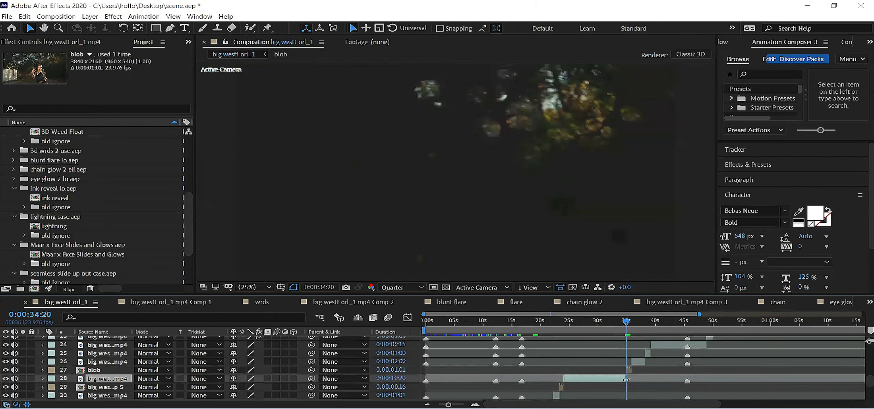
Step: Try freezing the footage layer beneath blob on its last frame, preview the reveal, and undo the freeze
{"action": "left_click", "coordinate": [583, 222]}
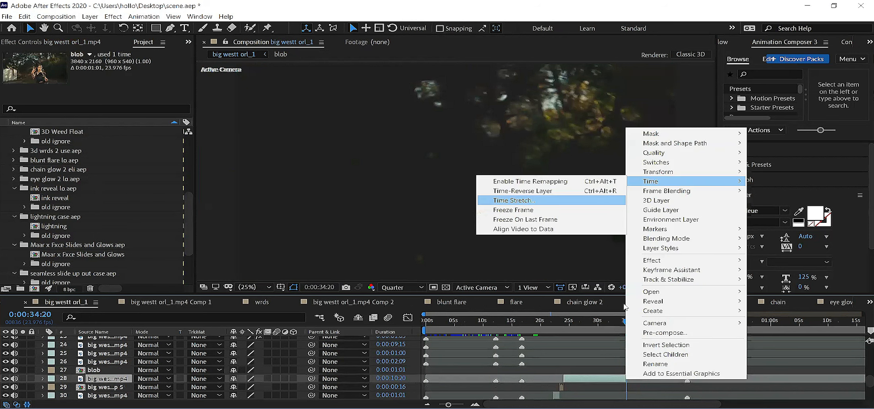
{"action": "key", "text": "space"}
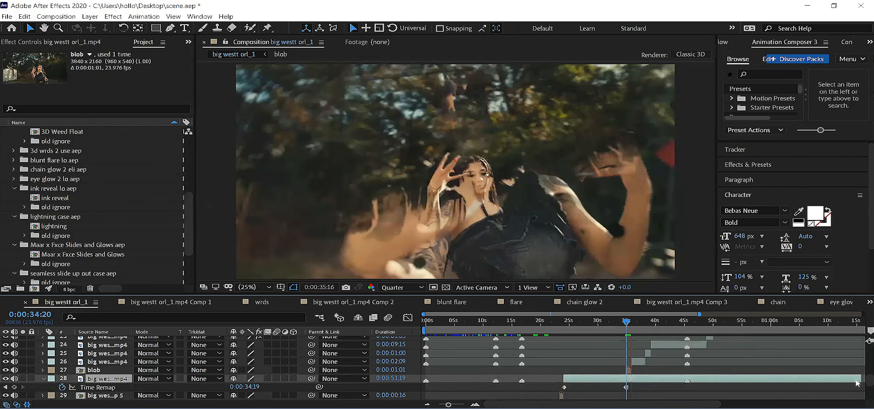
{"action": "key", "text": "space"}
{"action": "key", "text": "ctrl+z"}
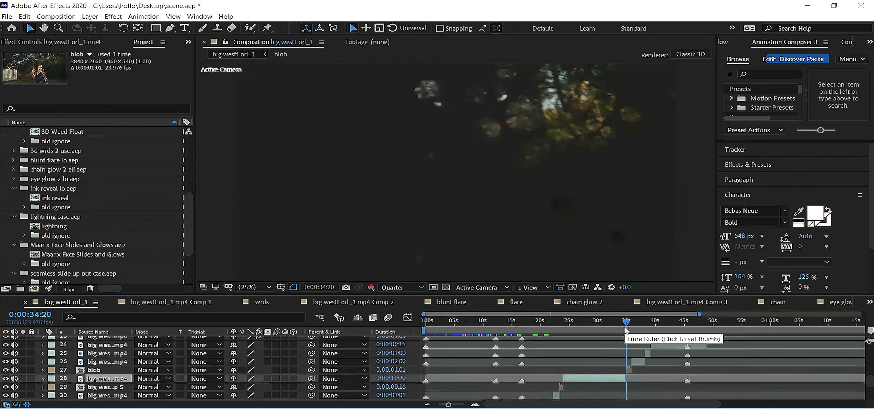
Step: Split the footage layer beneath blob at 0:00:33:23 and duplicate its short closing piece
{"action": "left_click_drag", "start_coordinate": [627, 331], "coordinate": [621, 331]}
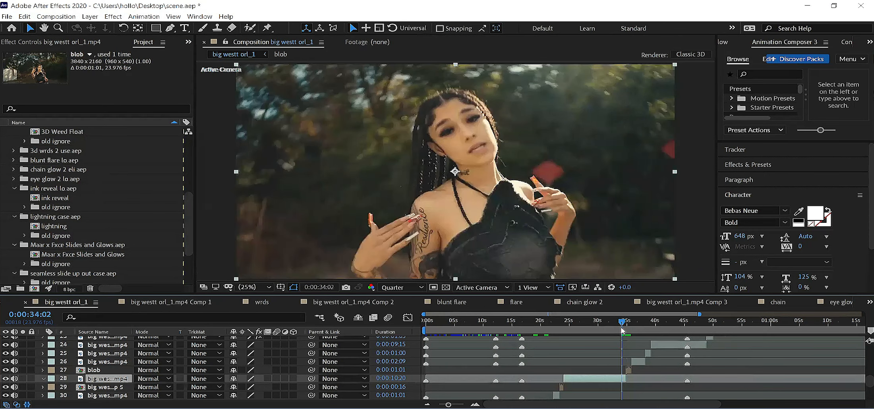
{"action": "key", "text": "ctrl+shift+d"}
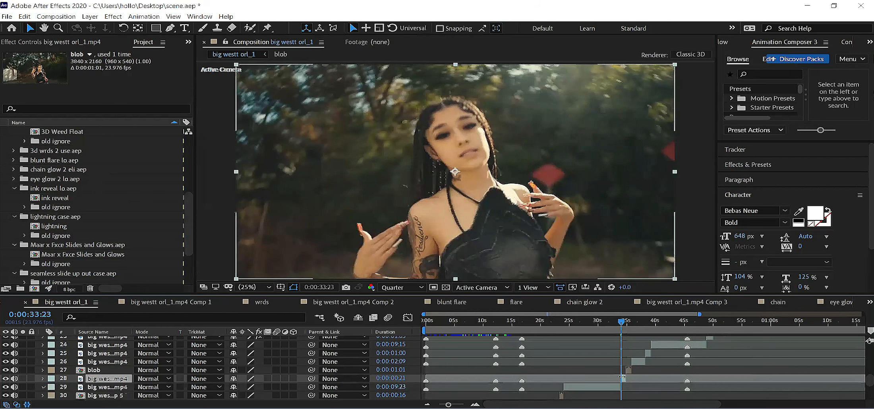
{"action": "key", "text": "ctrl+d"}
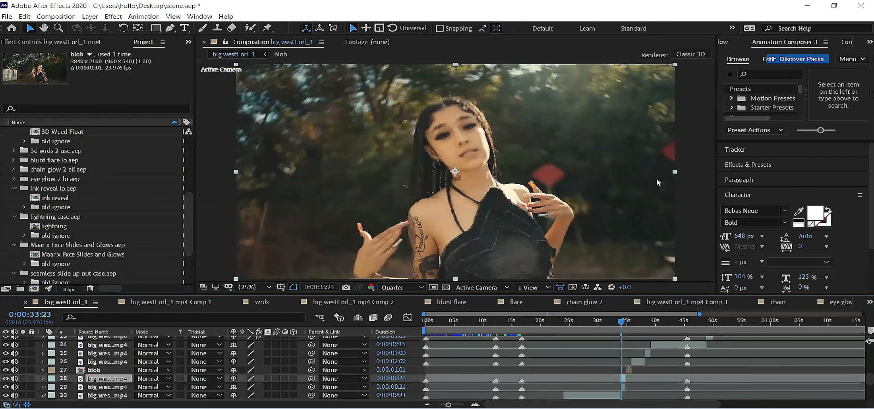
Step: Time-reverse the duplicated footage piece and start it at 0:00:34:19, where the original piece ends
{"action": "right_click", "coordinate": [623, 377]}
{"action": "mouse_move", "coordinate": [647, 179]}
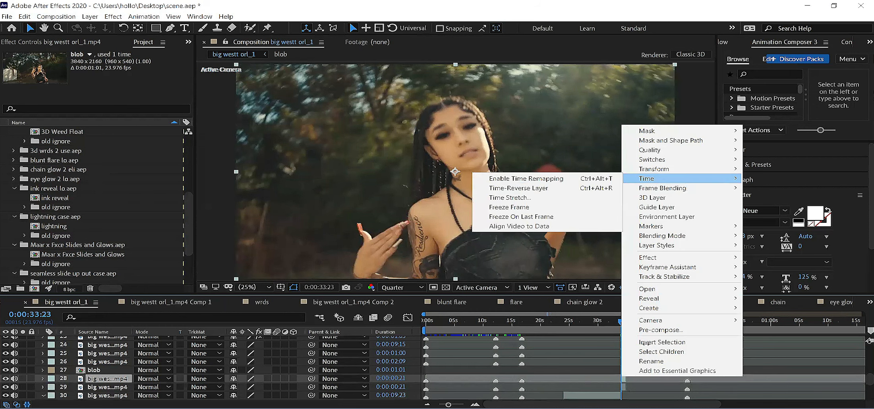
{"action": "left_click", "coordinate": [519, 189]}
{"action": "key", "text": "o"}
{"action": "key", "text": "["}
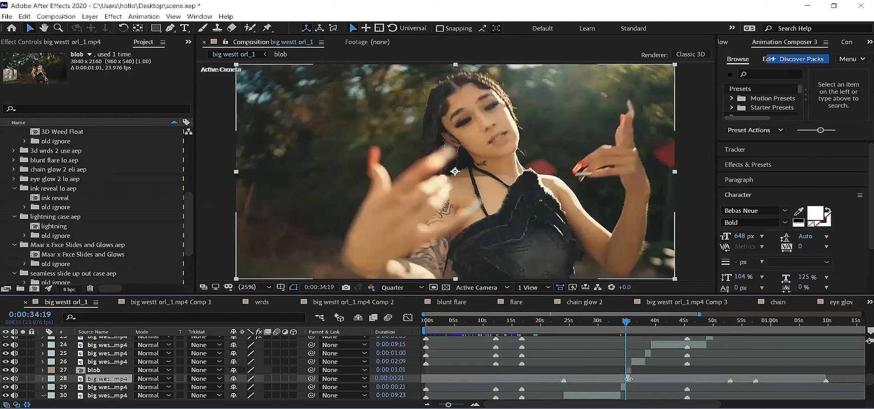
Step: Pre-compose the short footage piece and its reversed copy together under the default name, and dismiss the GPU effects error
{"action": "key", "text": "ctrl+shift+Down"}
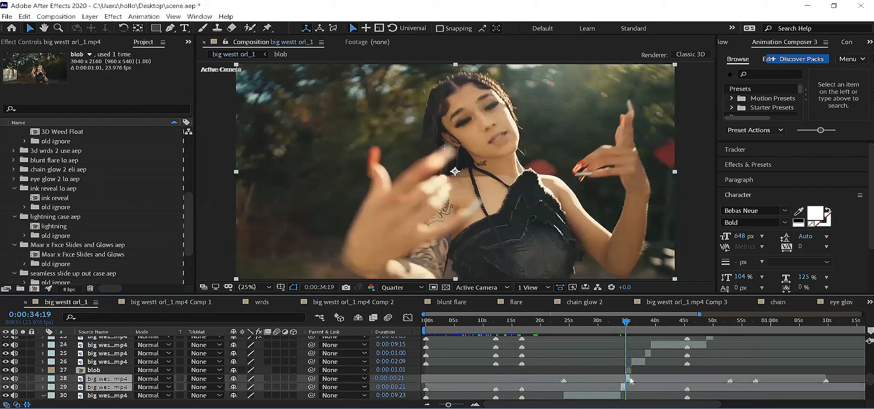
{"action": "key", "text": "ctrl+shift+c"}
{"action": "key", "text": "Return"}
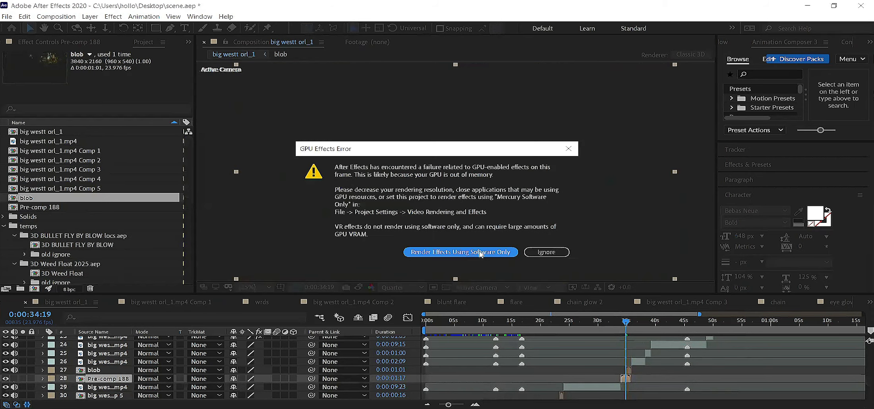
{"action": "key", "text": "Return"}
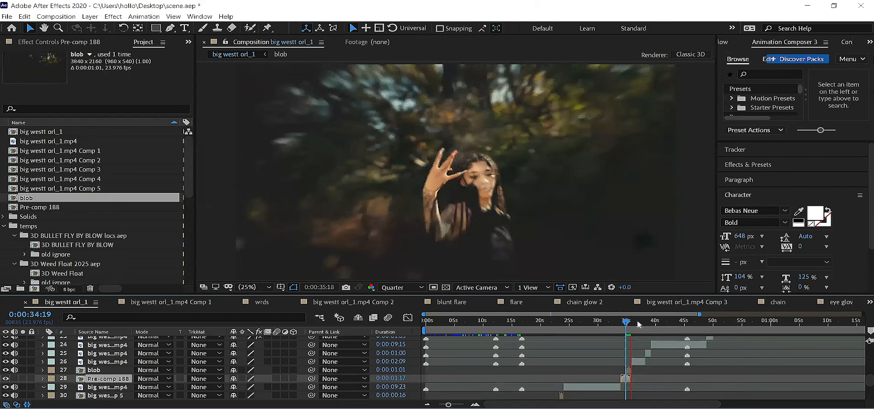
Step: Preview the ink reveal over the new pre-comp from 0:00:34:16
{"action": "key", "text": "Page_Up"}
{"action": "key", "text": "Page_Up"}
{"action": "key", "text": "Page_Up"}
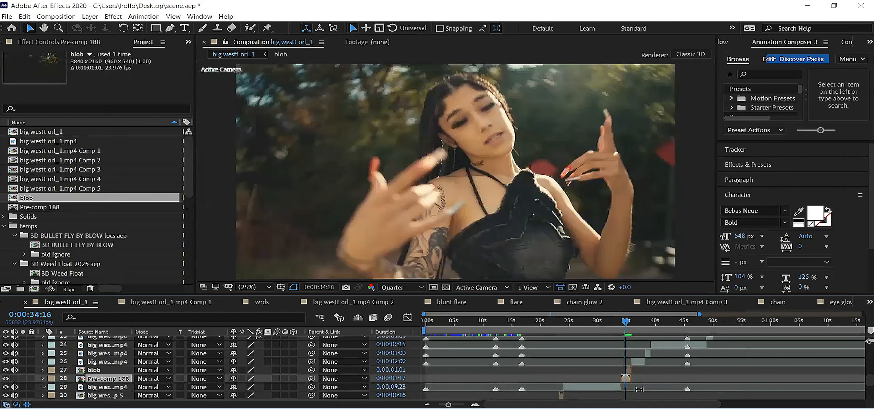
{"action": "key", "text": "space"}
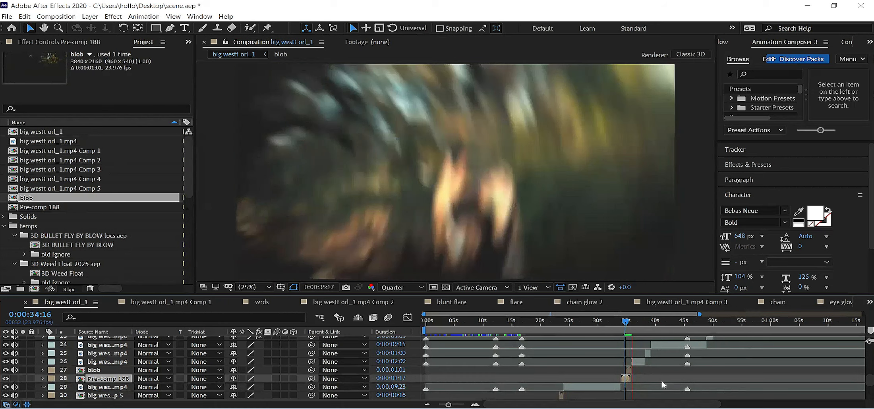
{"action": "key", "text": "space"}
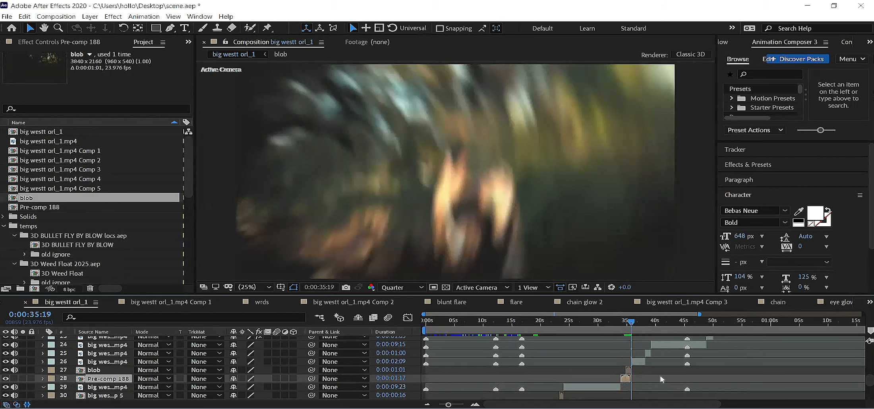
Step: Split the Pre-comp 188 layer at 0:00:34:20, where the blob layer starts
{"action": "key", "text": "space"}
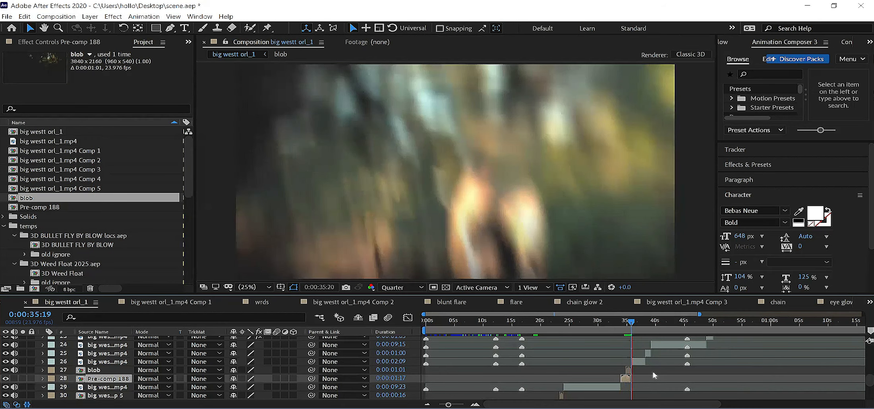
{"action": "key", "text": "space"}
{"action": "left_click", "coordinate": [628, 370]}
{"action": "key", "text": "i"}
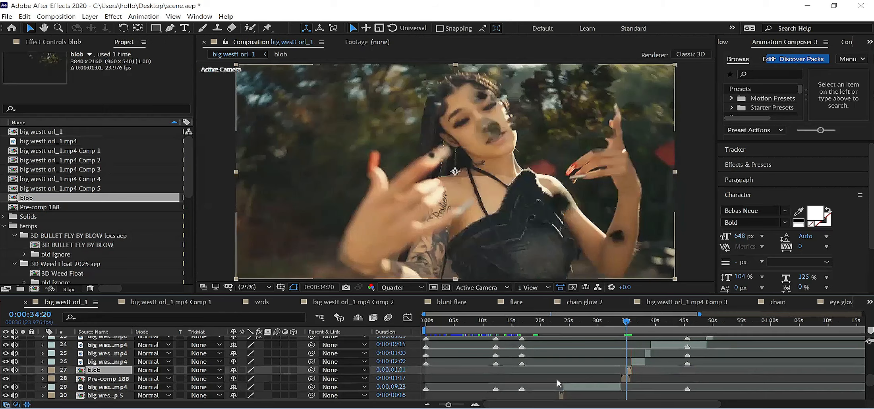
{"action": "left_click", "coordinate": [113, 379]}
{"action": "key", "text": "ctrl+shift+d"}
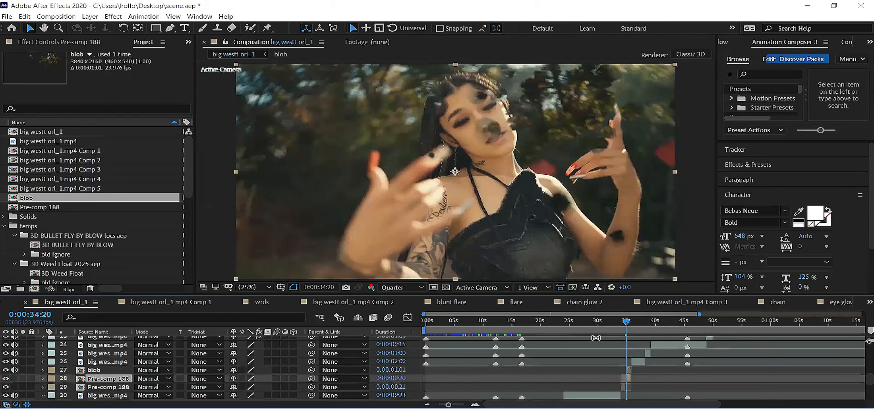
Step: Preview the ink reveal with the closing piece of Pre-comp 188 hidden, and show that piece again
{"action": "left_click", "coordinate": [6, 378]}
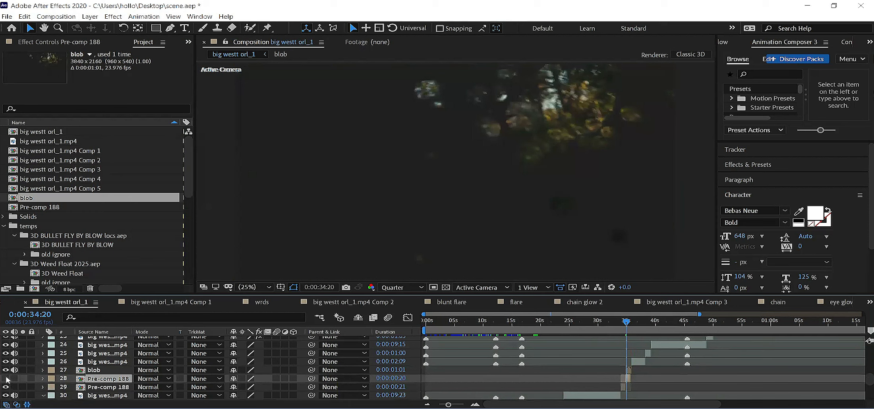
{"action": "key", "text": "space"}
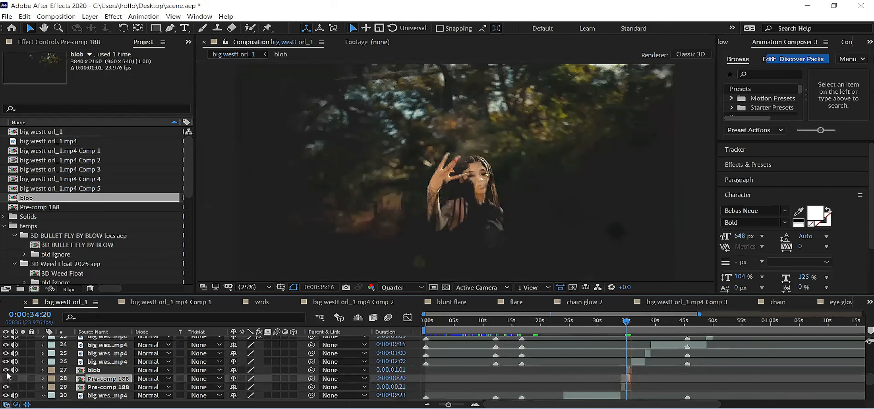
{"action": "left_click", "coordinate": [8, 379]}
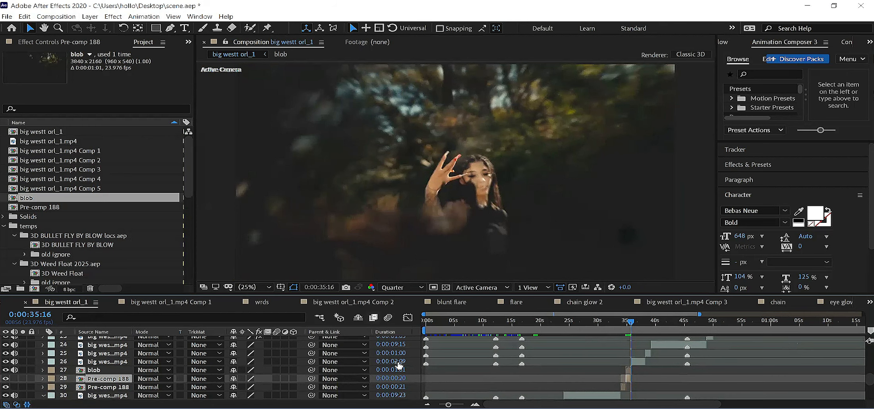
Step: Preview the ink reveal over the split pre-comp from 0:00:34:20 and from 0:00:34:09, and return to 0:00:34:04
{"action": "key", "text": "i"}
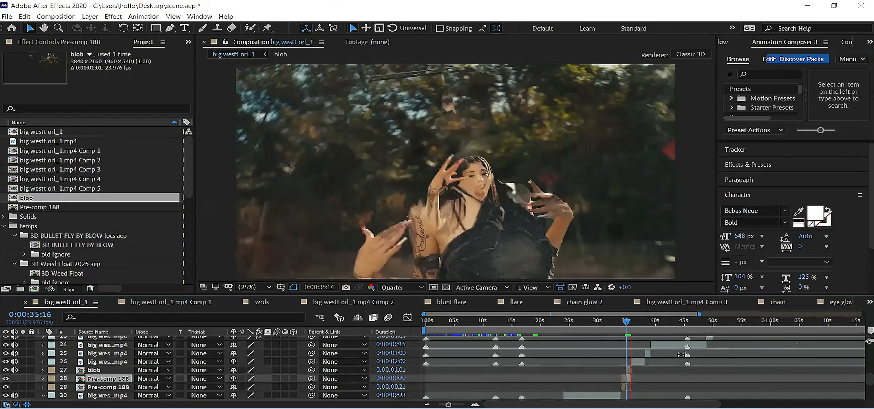
{"action": "key", "text": "space"}
{"action": "left_click", "coordinate": [621, 324]}
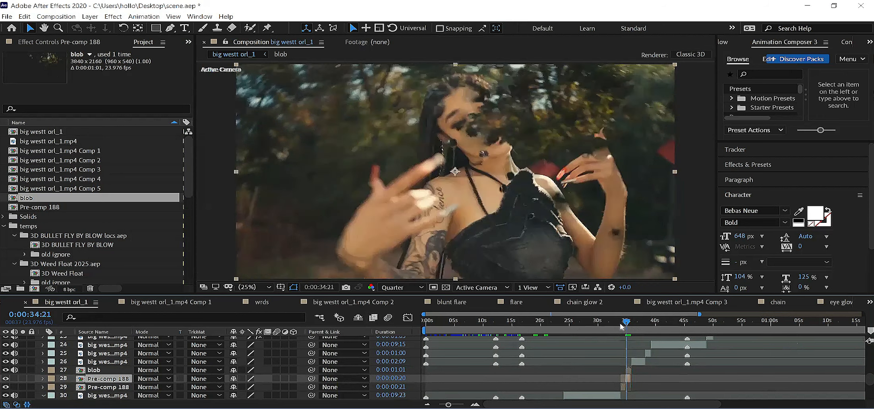
{"action": "left_click", "coordinate": [616, 325]}
{"action": "key", "text": "space"}
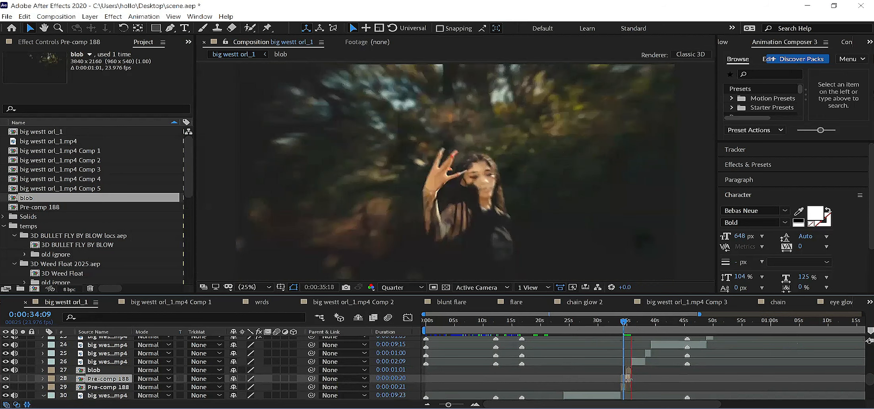
{"action": "key", "text": "space"}
{"action": "left_click", "coordinate": [621, 324]}
{"action": "left_click", "coordinate": [622, 325]}
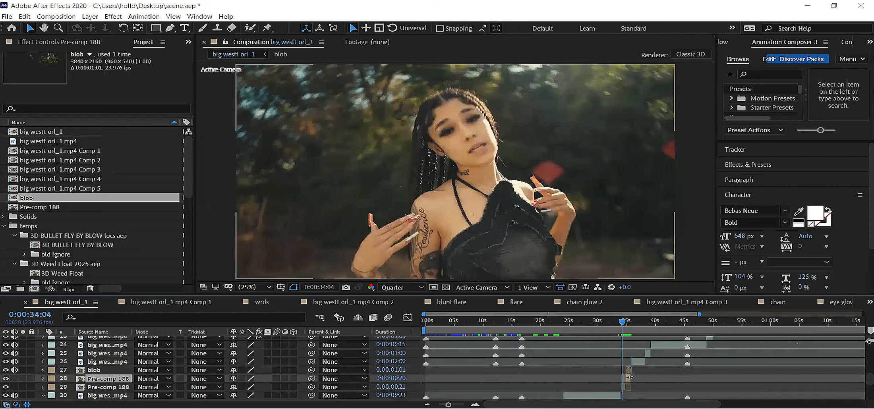
Step: Examine the layers inside Pre-comp 188 and blob, checking blob's end at 0:00:35:20, and return to the big westt orl_1 comp
{"action": "double_click", "coordinate": [108, 379]}
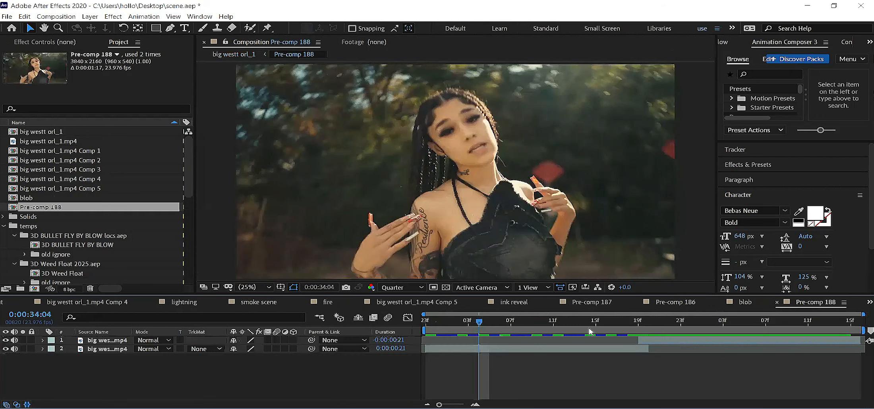
{"action": "left_click", "coordinate": [235, 54]}
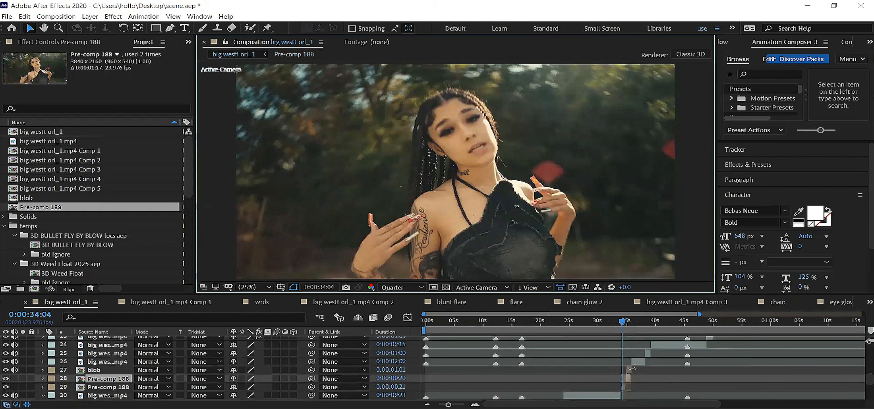
{"action": "double_click", "coordinate": [98, 370]}
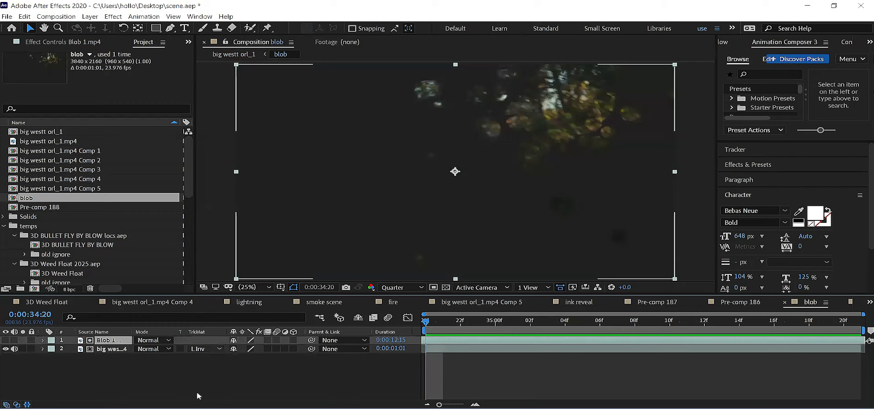
{"action": "left_click", "coordinate": [100, 348]}
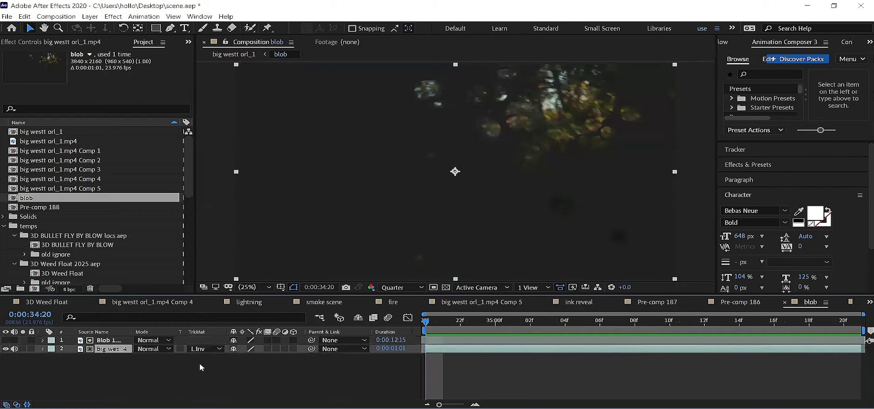
{"action": "left_click", "coordinate": [111, 342]}
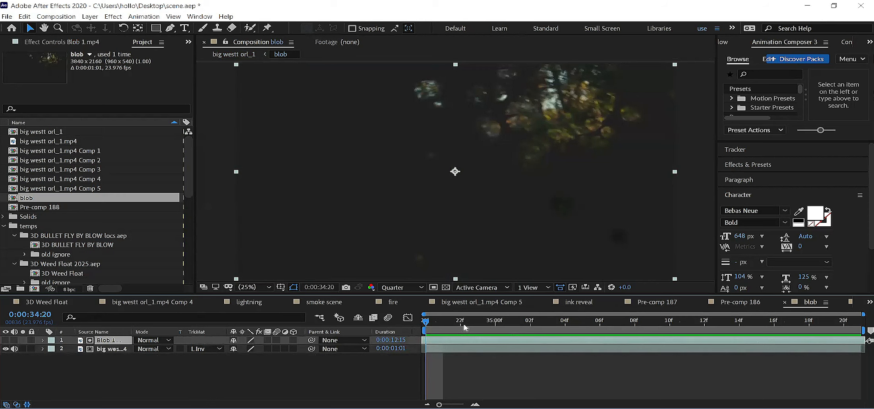
{"action": "left_click_drag", "start_coordinate": [682, 330], "coordinate": [864, 337]}
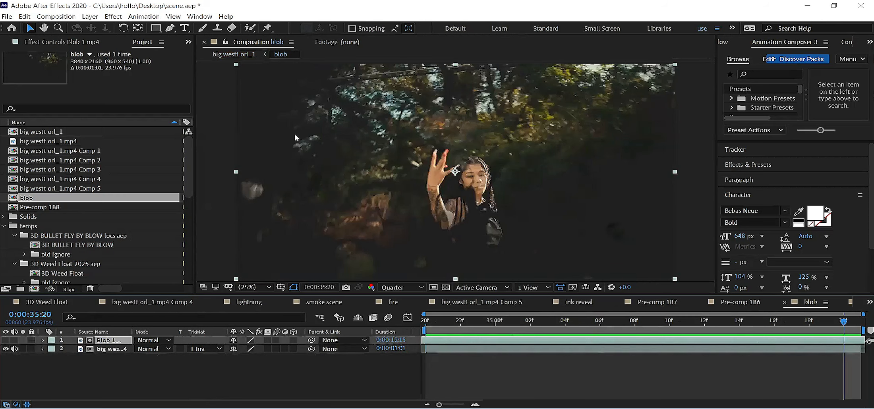
{"action": "left_click", "coordinate": [244, 55]}
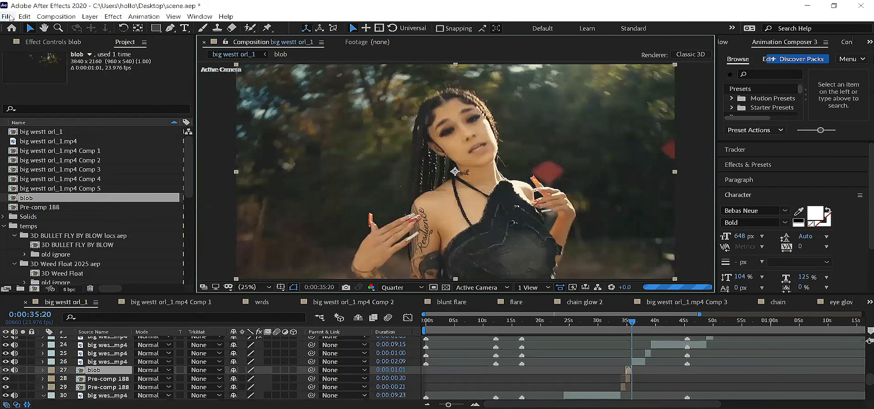
Step: Save the project and import splitte matte slomo eli from the SPLIT SCREEN MATTE FX TEMPS folder of the template pack
{"action": "left_click", "coordinate": [20, 117]}
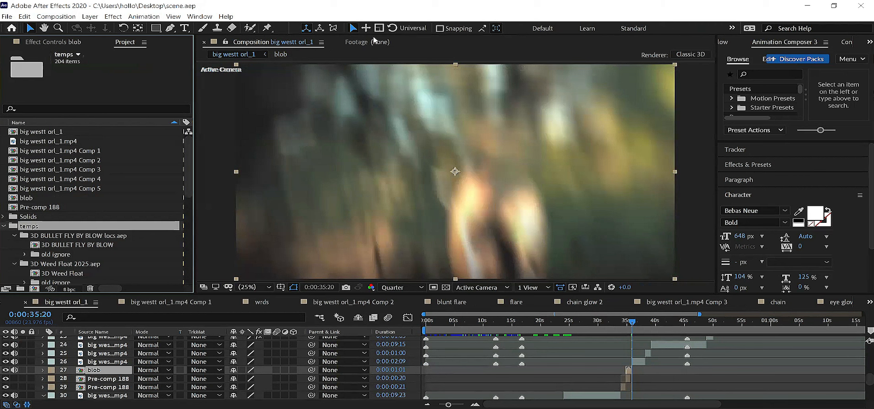
{"action": "key", "text": "ctrl+i"}
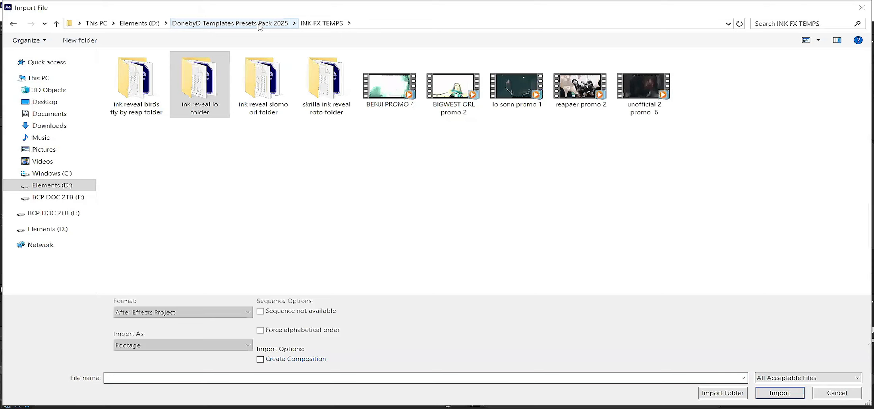
{"action": "left_click", "coordinate": [258, 24]}
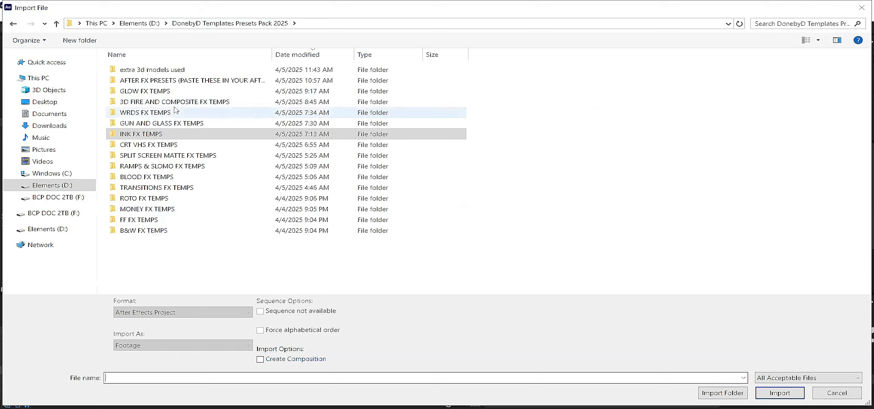
{"action": "double_click", "coordinate": [162, 156]}
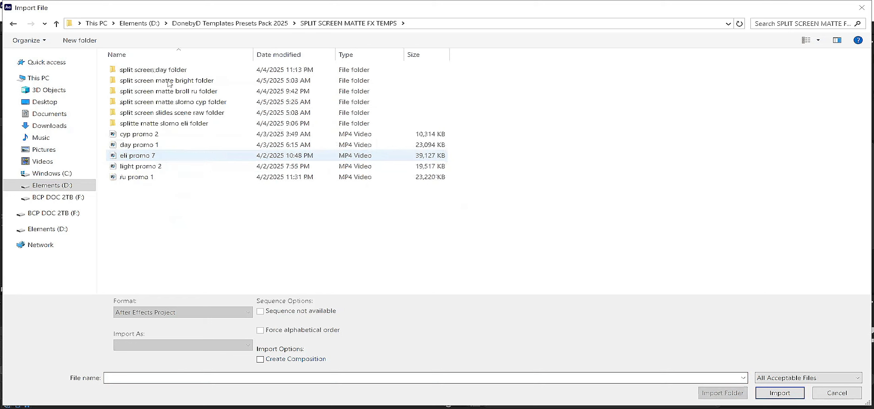
{"action": "double_click", "coordinate": [196, 124]}
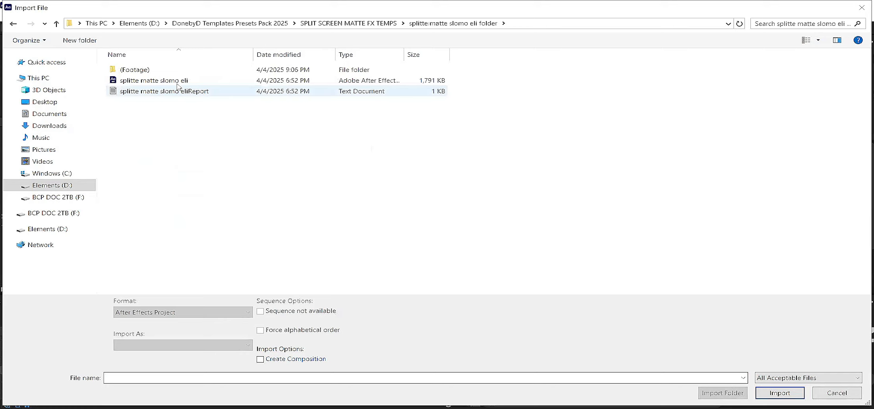
{"action": "double_click", "coordinate": [177, 82]}
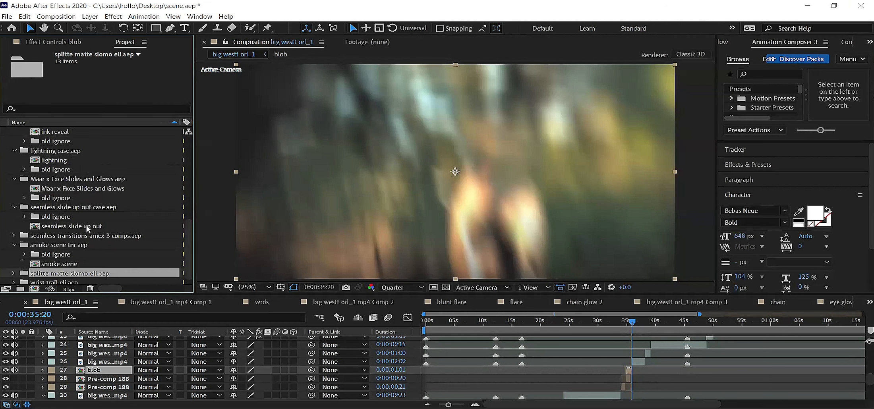
Step: Open the splitte matte slomo comp from the imported splitte matte slomo eli.aep folder
{"action": "scroll", "coordinate": [17, 263], "scroll_direction": "down", "scroll_amount": 1}
{"action": "left_click", "coordinate": [15, 264]}
{"action": "scroll", "coordinate": [54, 276], "scroll_direction": "down", "scroll_amount": 1}
{"action": "double_click", "coordinate": [66, 274]}
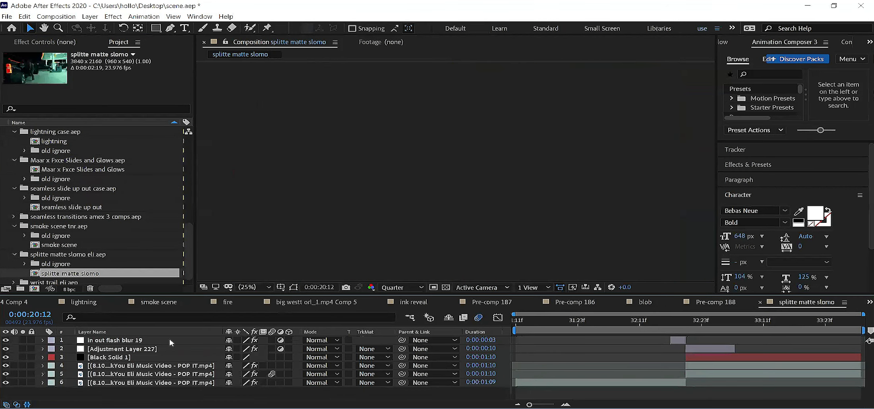
Step: Preview the splitte matte slomo comp and examine its flash blur, adjustment and Black Solid 1 layers around 0:00:32:17
{"action": "key", "text": "space"}
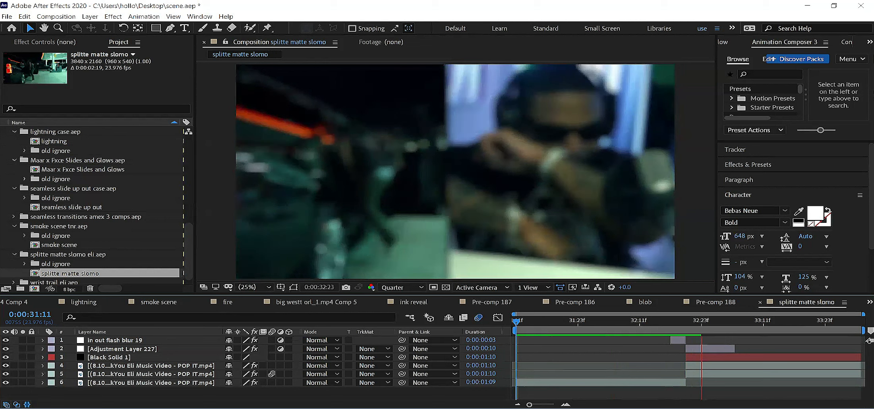
{"action": "left_click", "coordinate": [671, 320]}
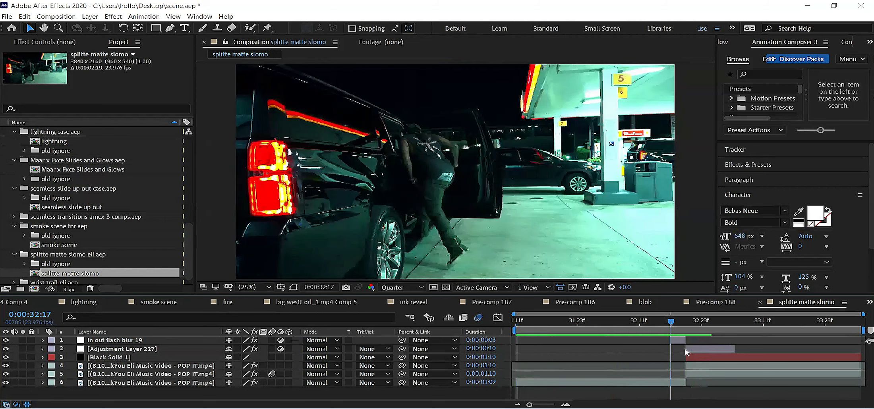
{"action": "left_click", "coordinate": [681, 342]}
{"action": "left_click", "coordinate": [696, 348], "text": "shift"}
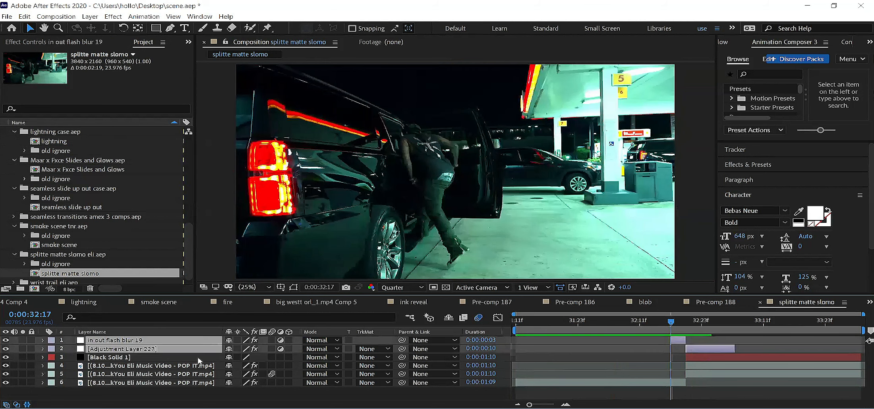
{"action": "left_click", "coordinate": [177, 358]}
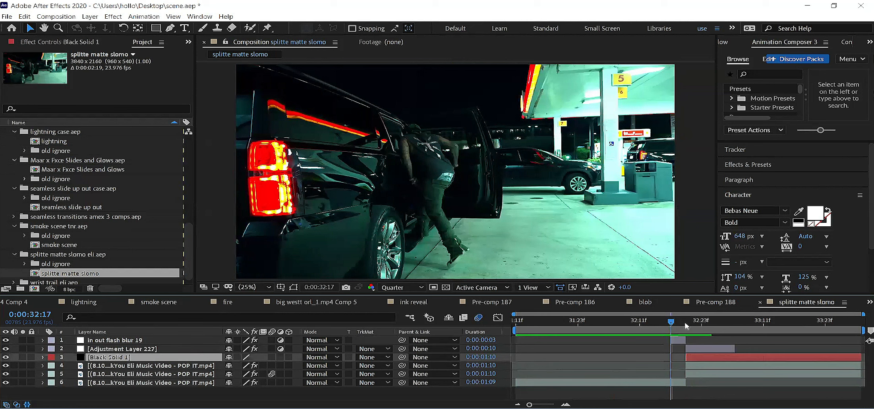
{"action": "key", "text": "space"}
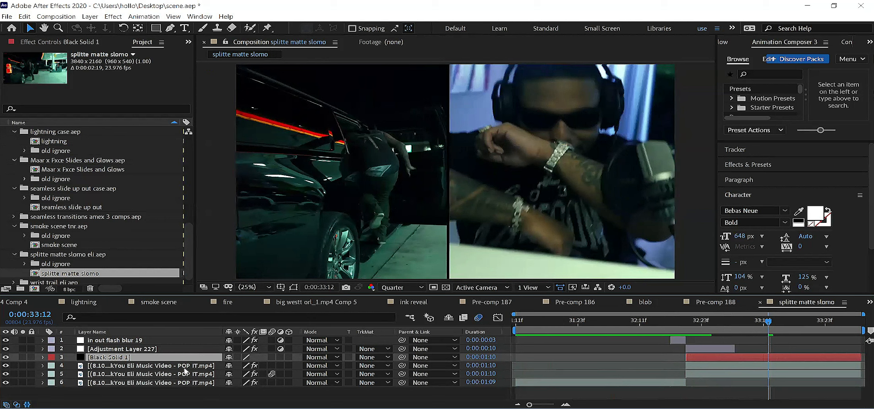
Step: Examine the position, scale, masks and effects of the upper split-screen clip on layer 4 at 0:00:32:20 and 0:00:33:12
{"action": "left_click", "coordinate": [686, 364]}
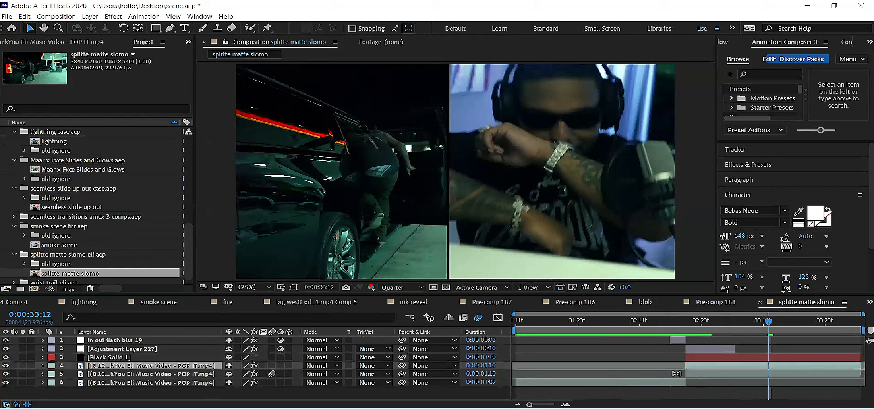
{"action": "key", "text": "i"}
{"action": "key", "text": "p"}
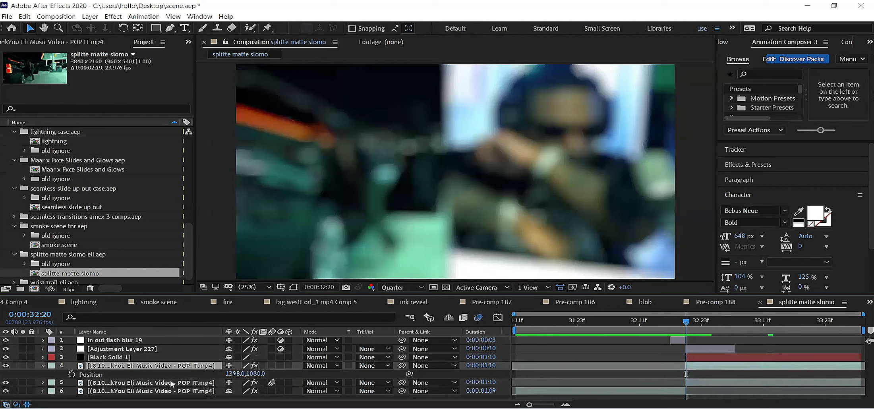
{"action": "key", "text": "shift+s"}
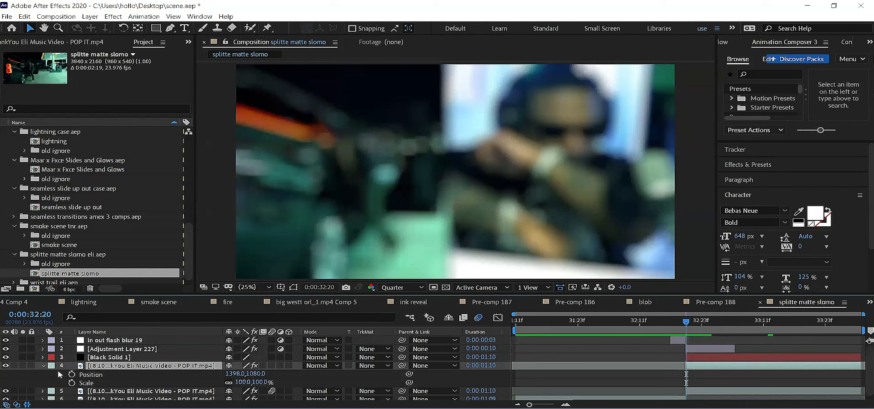
{"action": "double_click", "coordinate": [44, 365]}
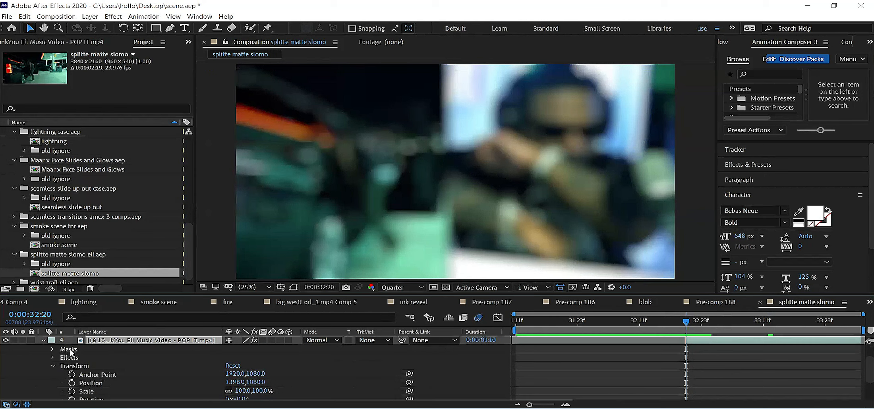
{"action": "left_click", "coordinate": [768, 325]}
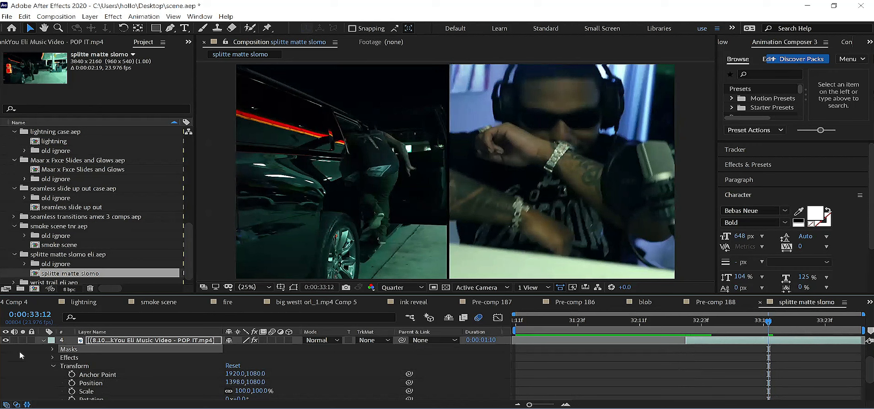
{"action": "key", "text": "u"}
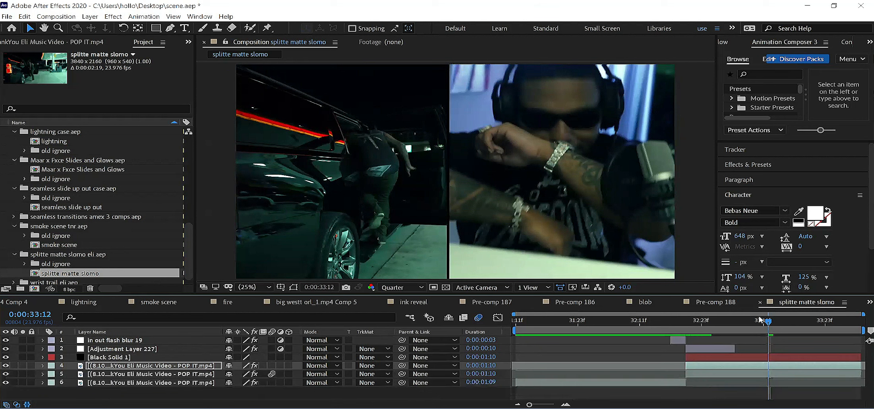
Step: Copy the in out flash blur 19, Adjustment Layer 227 and Black Solid 1 layers from the splitte matte slomo comp
{"action": "left_click", "coordinate": [676, 321]}
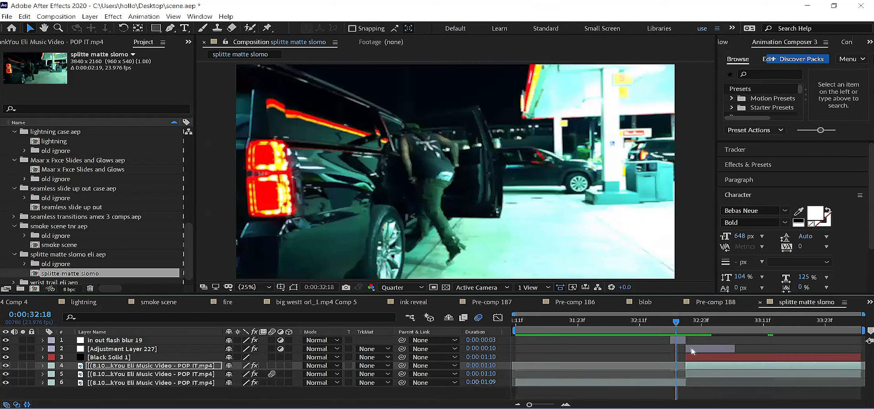
{"action": "left_click_drag", "start_coordinate": [742, 351], "coordinate": [557, 305]}
{"action": "left_click", "coordinate": [755, 366], "text": "ctrl"}
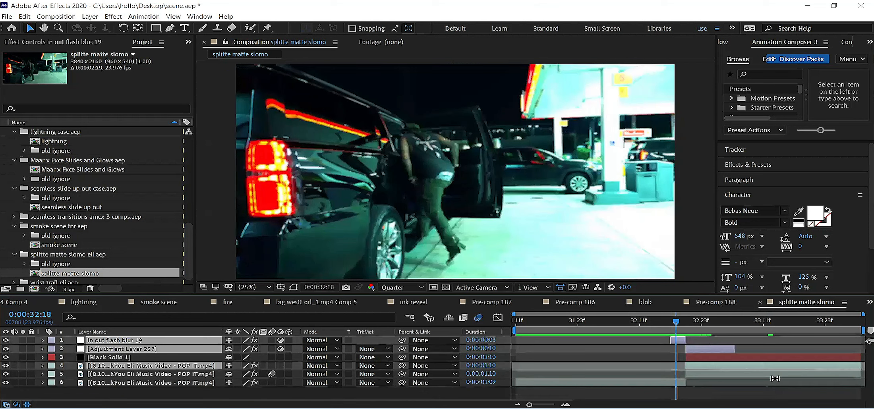
{"action": "left_click", "coordinate": [730, 359], "text": "ctrl"}
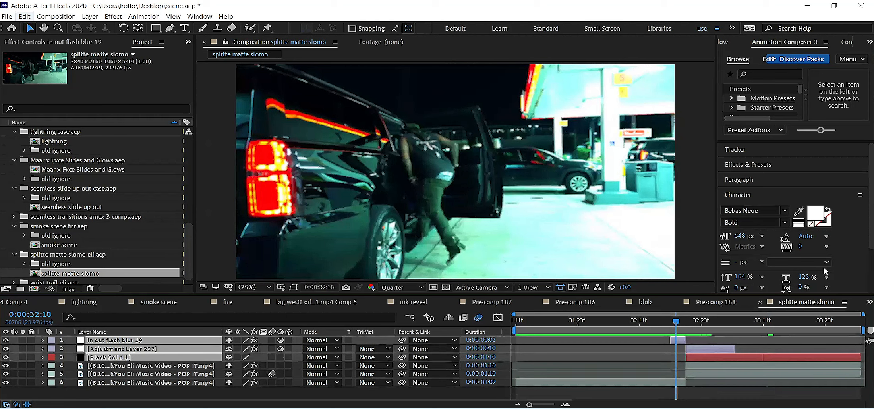
{"action": "left_click", "coordinate": [24, 16]}
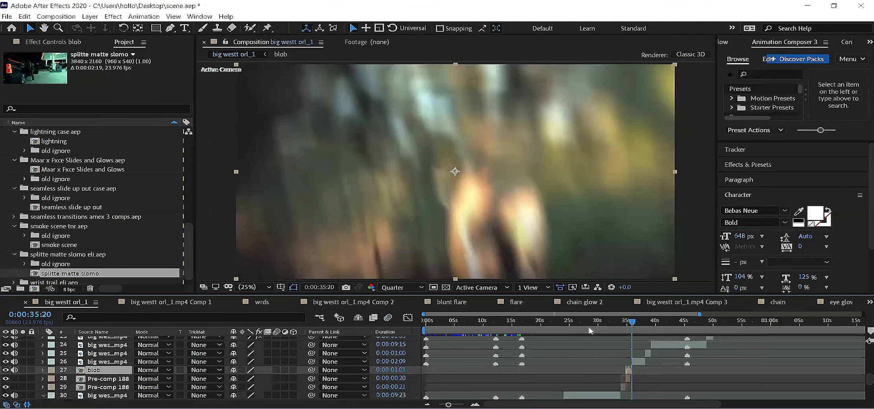
Step: Paste the three split-screen layers above the hand-gesture clip in big westt orl_1, shift them to 0:00:28:15 and preview the effect
{"action": "left_click", "coordinate": [581, 396]}
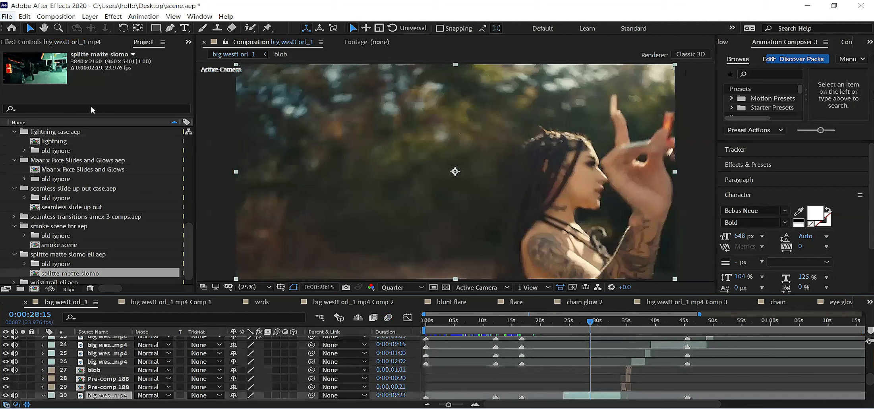
{"action": "key", "text": "ctrl+v"}
{"action": "scroll", "coordinate": [439, 361], "scroll_direction": "down", "scroll_amount": 2}
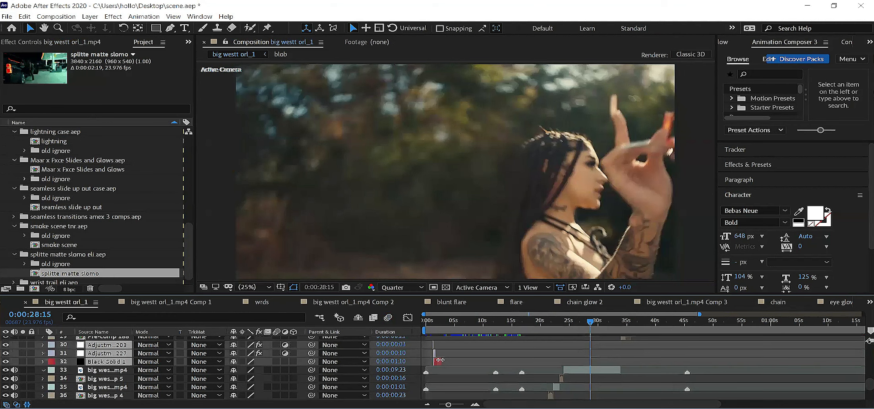
{"action": "left_click_drag", "start_coordinate": [434, 362], "coordinate": [592, 374]}
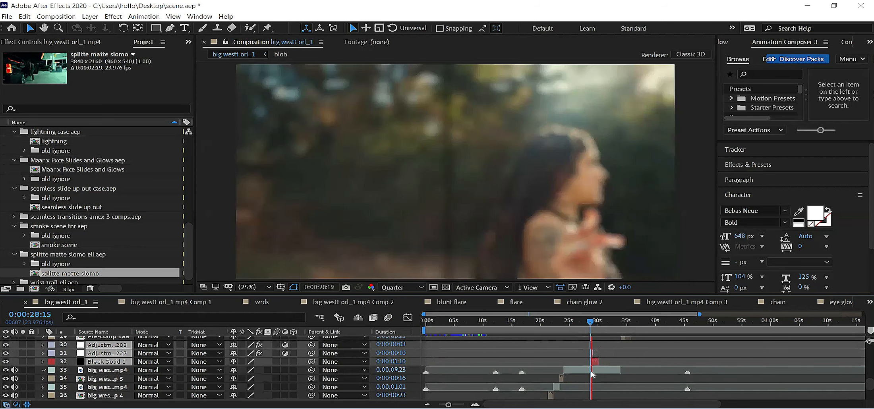
{"action": "key", "text": "space"}
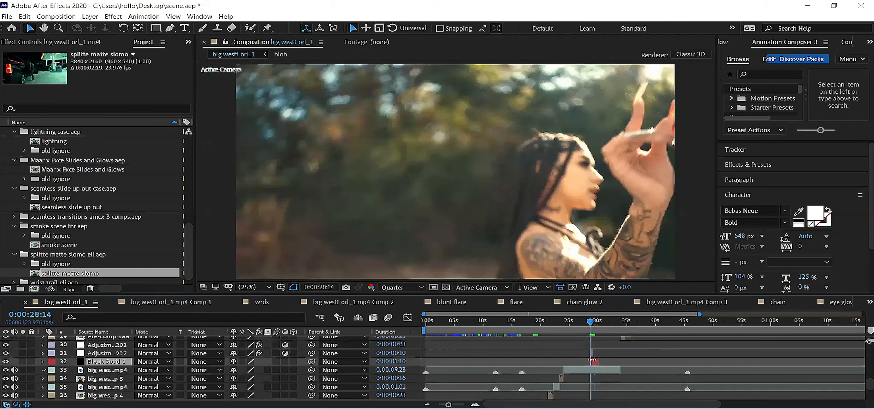
Step: Split the clip beneath the pasted layers at 0:00:28:17 and 0:00:30:07 to isolate the split-screen segment
{"action": "key", "text": "Page_Down"}
{"action": "key", "text": "Page_Down"}
{"action": "key", "text": "Page_Down"}
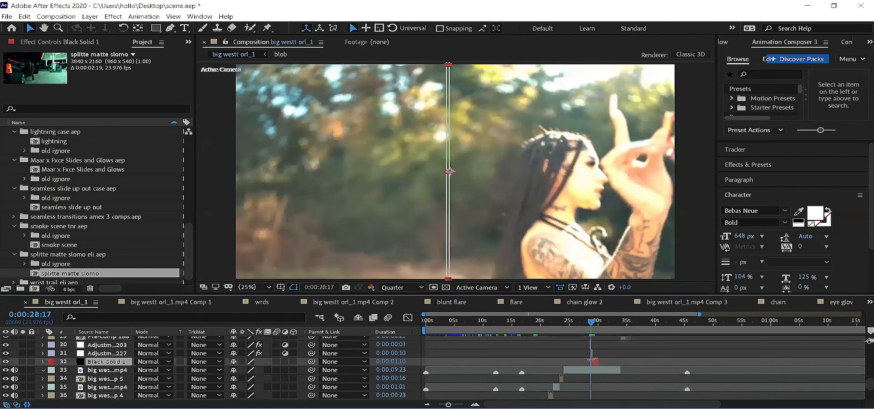
{"action": "key", "text": "Page_Up"}
{"action": "key", "text": "Page_Down"}
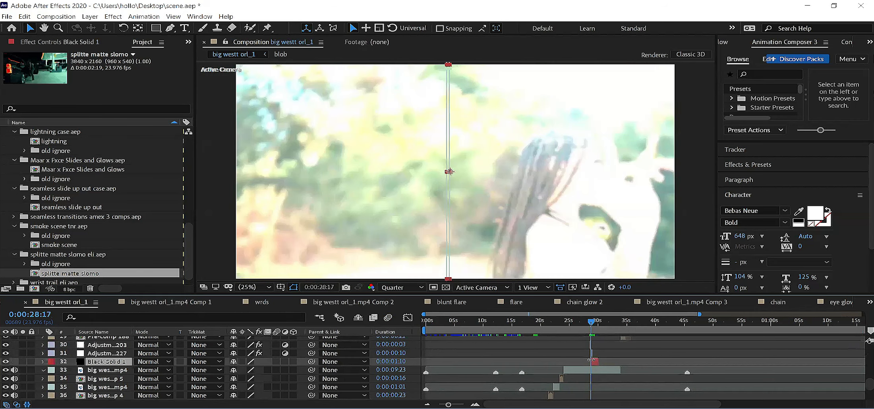
{"action": "left_click", "coordinate": [592, 373]}
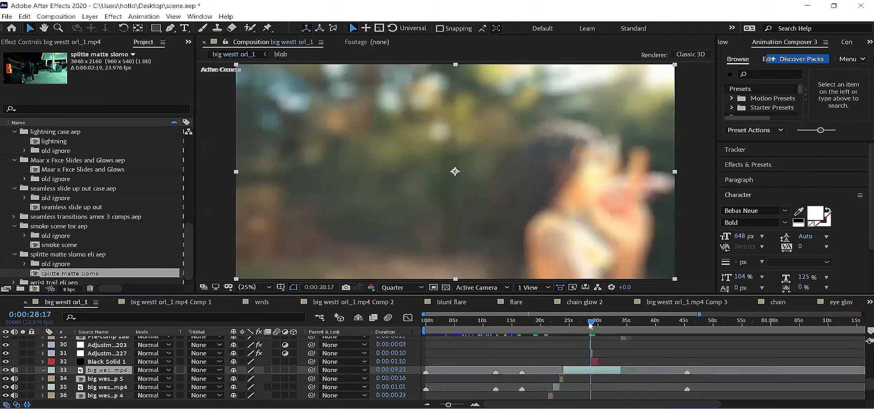
{"action": "key", "text": "ctrl+shift+d"}
{"action": "left_click_drag", "start_coordinate": [594, 325], "coordinate": [600, 326]}
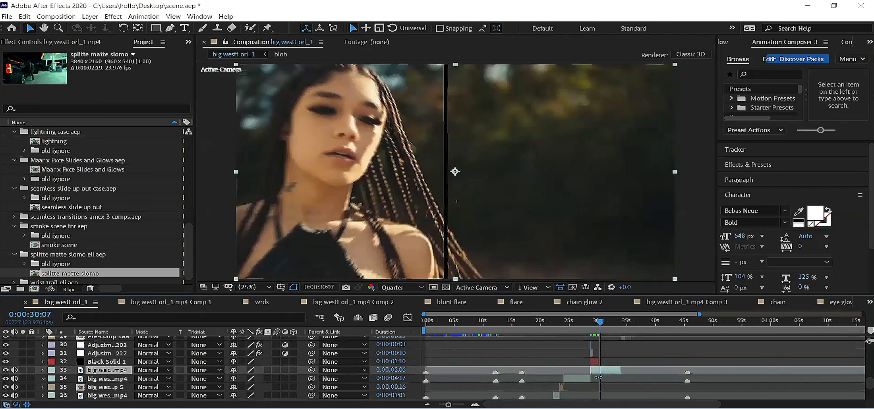
{"action": "key", "text": "ctrl+shift+d"}
{"action": "key", "text": "i"}
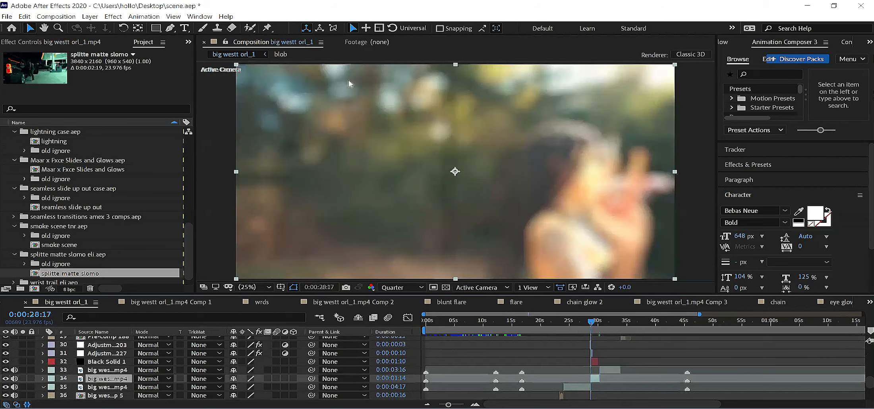
{"action": "left_click", "coordinate": [144, 17]}
{"action": "mouse_move", "coordinate": [197, 47]}
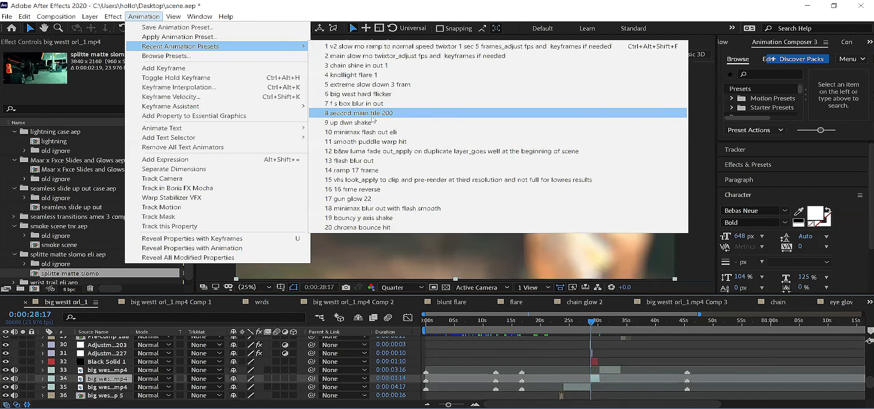
{"action": "left_click", "coordinate": [592, 321]}
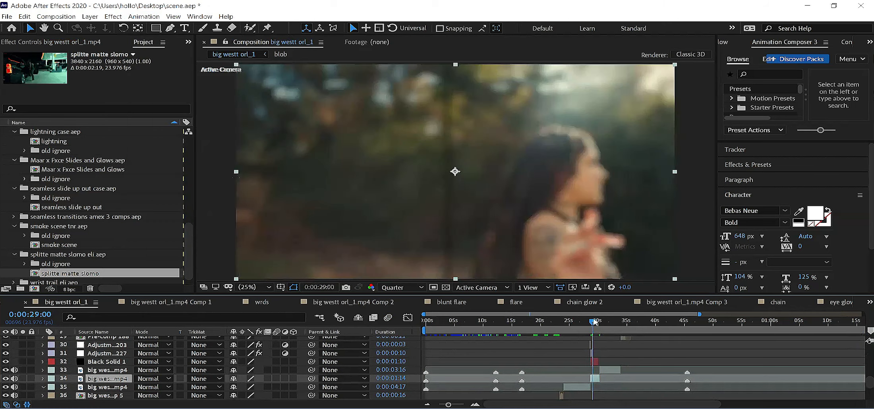
Step: Set the position of the clip segment under the split-screen divider to 1453, 1080 and preview the split-screen section
{"action": "left_click_drag", "start_coordinate": [596, 320], "coordinate": [596, 321]}
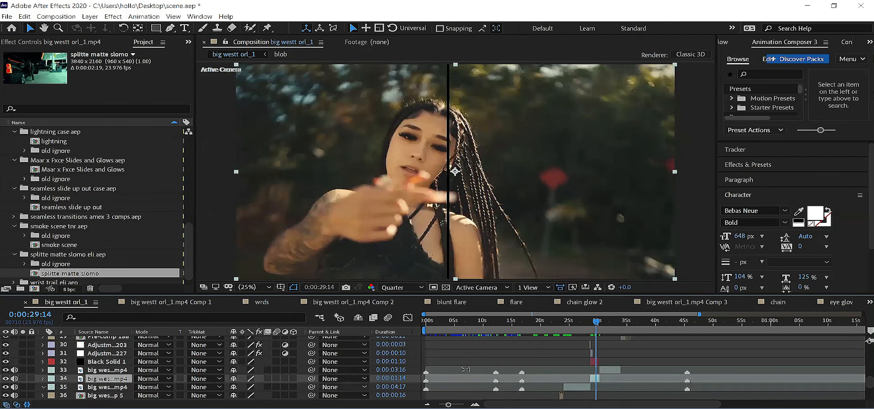
{"action": "key", "text": "s"}
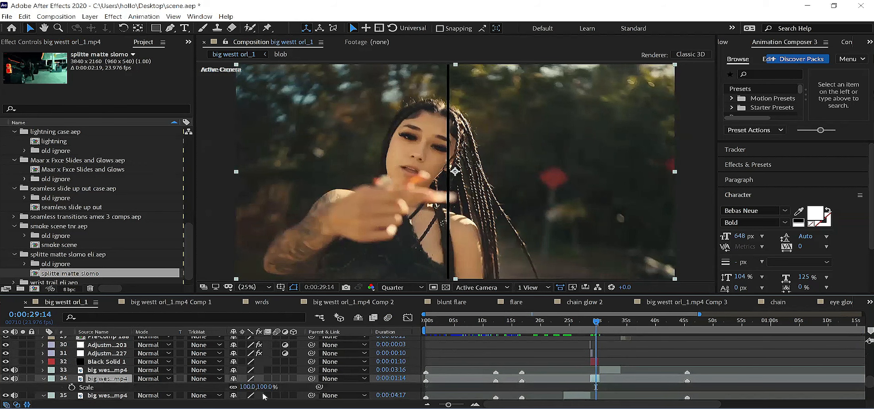
{"action": "key", "text": "p"}
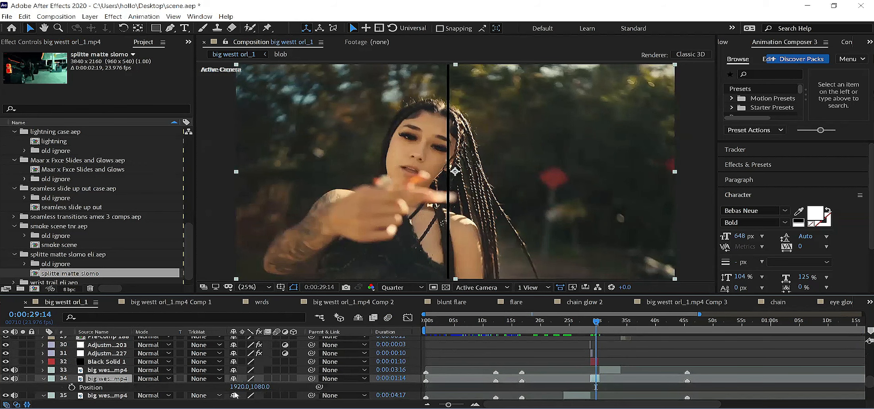
{"action": "left_click_drag", "start_coordinate": [193, 389], "coordinate": [108, 387]}
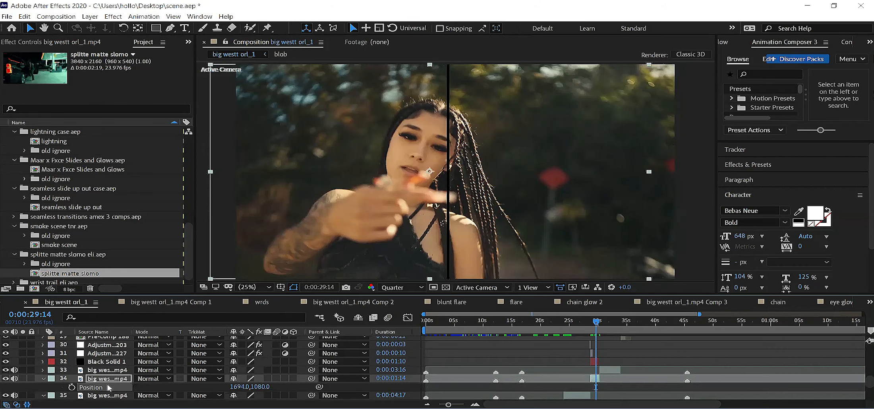
{"action": "left_click_drag", "start_coordinate": [240, 389], "coordinate": [140, 389]}
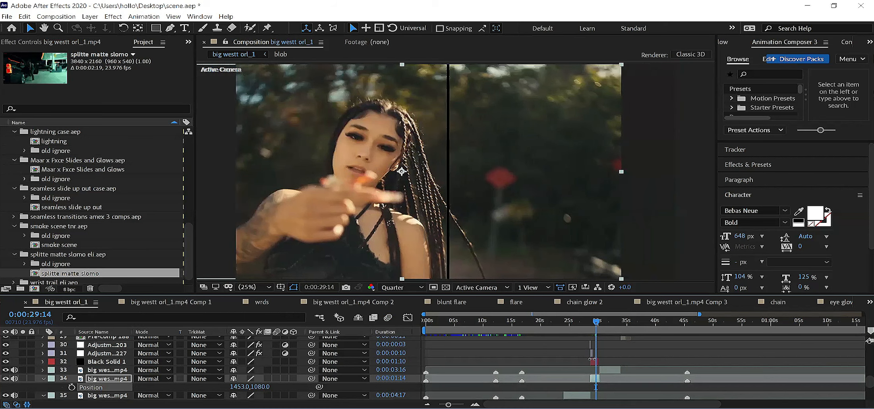
{"action": "left_click_drag", "start_coordinate": [594, 362], "coordinate": [590, 345]}
{"action": "key", "text": "space"}
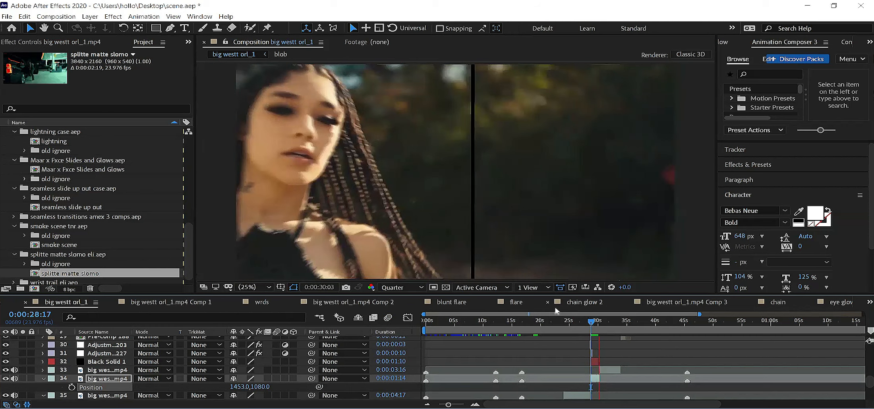
{"action": "key", "text": "space"}
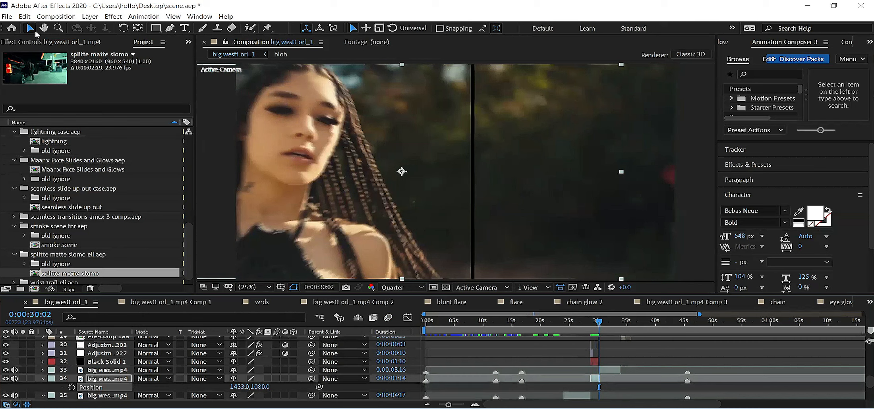
Step: Import blood slomo overlay blur day from the pack's BLOOD FX TEMPS folder into the project's temps folder
{"action": "left_click", "coordinate": [41, 42]}
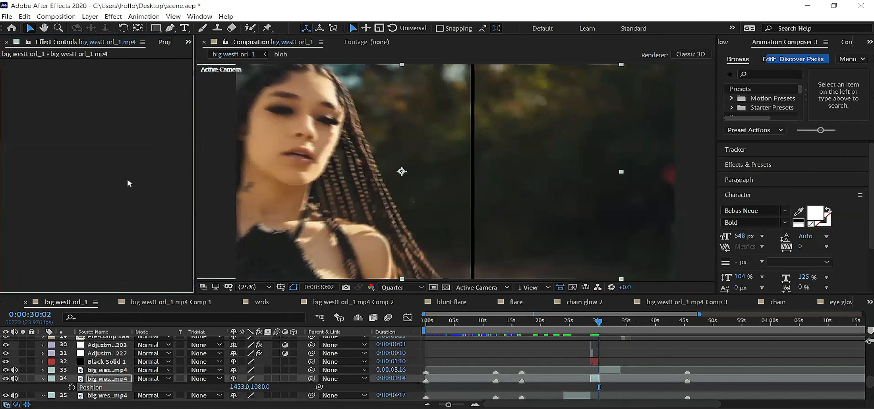
{"action": "left_click", "coordinate": [163, 43]}
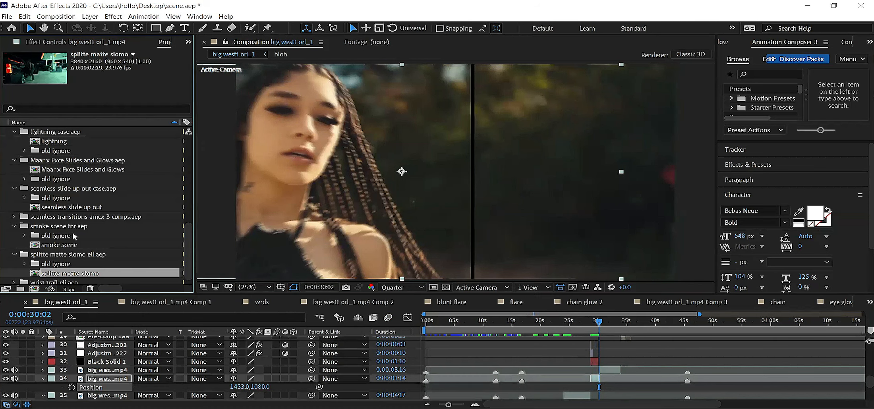
{"action": "scroll", "coordinate": [76, 231], "scroll_direction": "up", "scroll_amount": 9}
{"action": "left_click", "coordinate": [50, 229]}
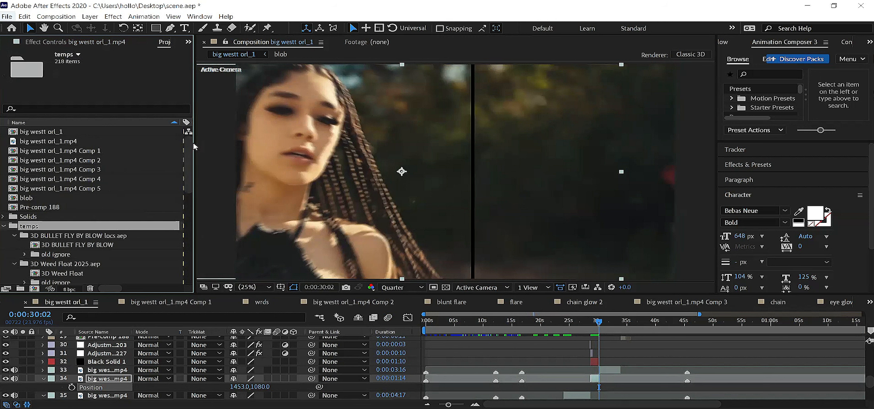
{"action": "key", "text": "ctrl+i"}
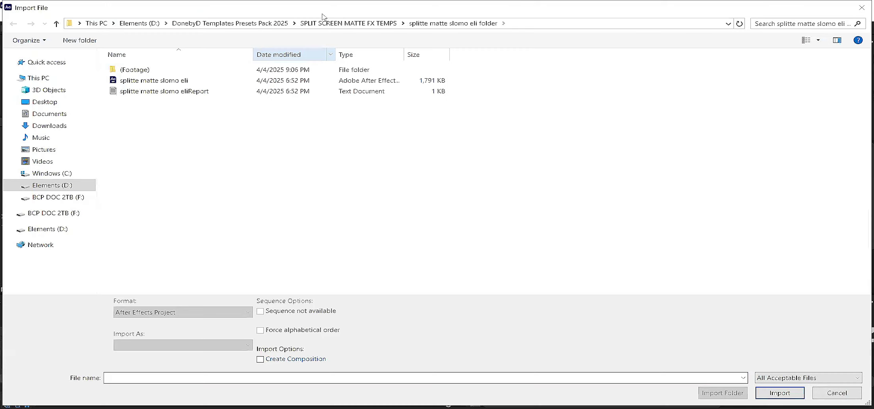
{"action": "left_click", "coordinate": [264, 25]}
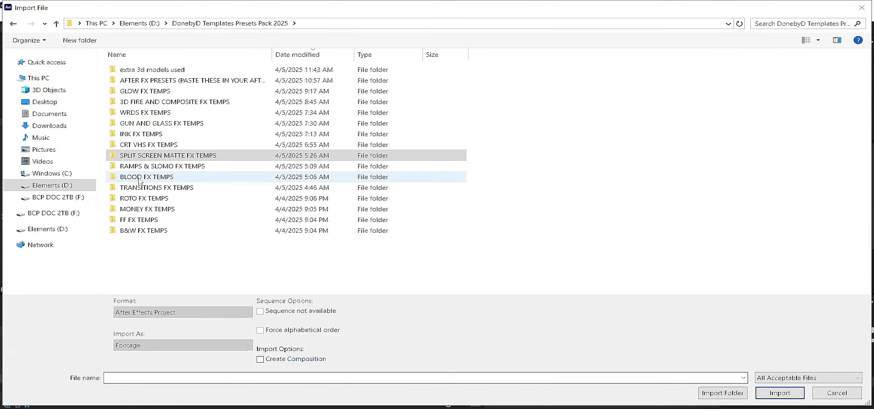
{"action": "double_click", "coordinate": [154, 179]}
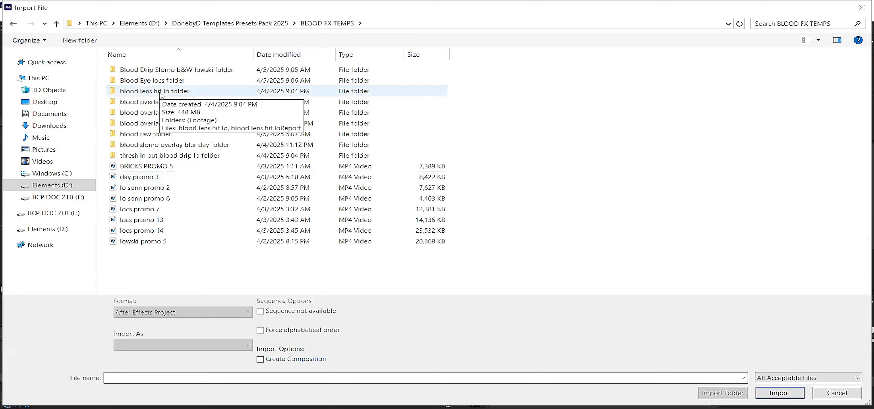
{"action": "double_click", "coordinate": [194, 146]}
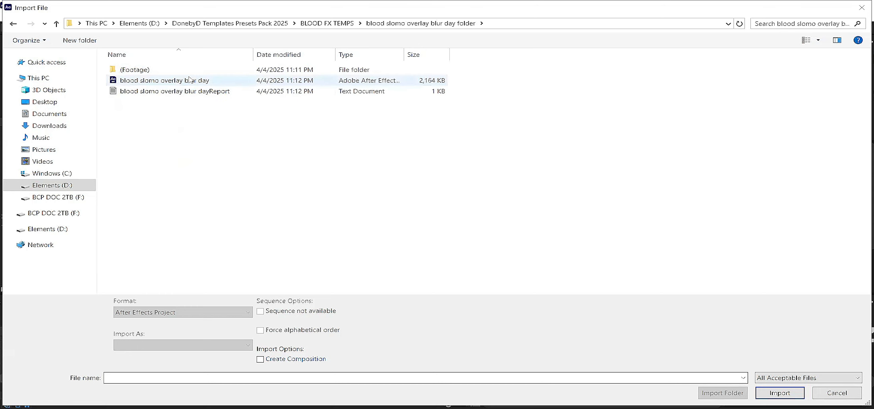
{"action": "double_click", "coordinate": [190, 80]}
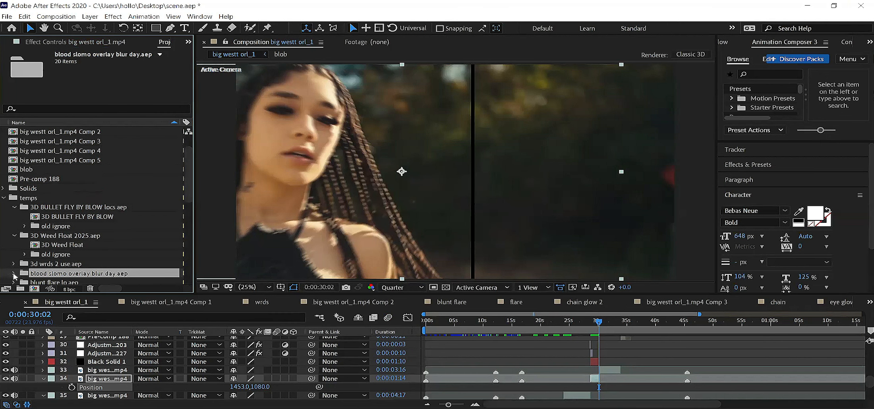
Step: Open the blood slomo overlay blur comp, preview it and examine the frames between 0:00:58:06 and 0:00:58:10
{"action": "double_click", "coordinate": [57, 274]}
{"action": "double_click", "coordinate": [60, 265]}
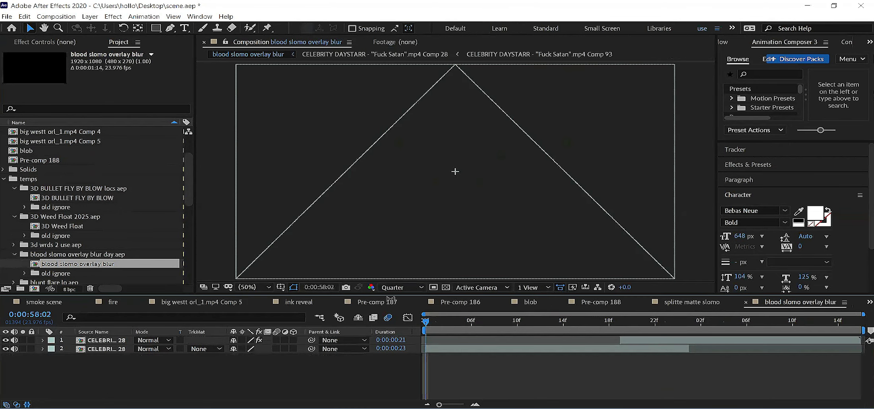
{"action": "key", "text": "space"}
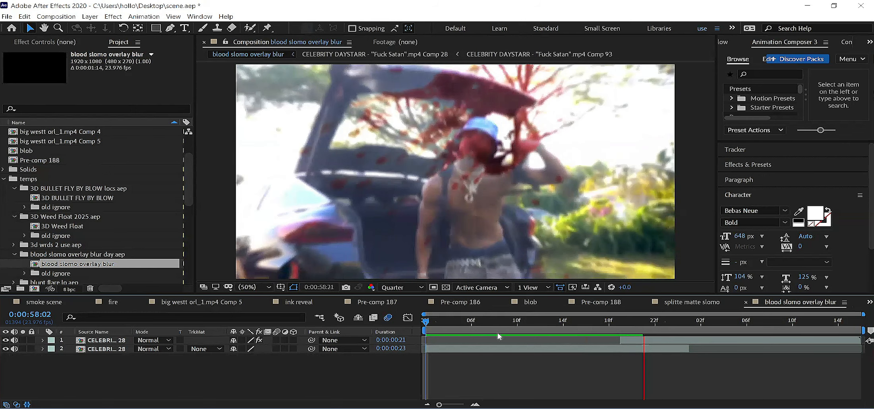
{"action": "key", "text": "space"}
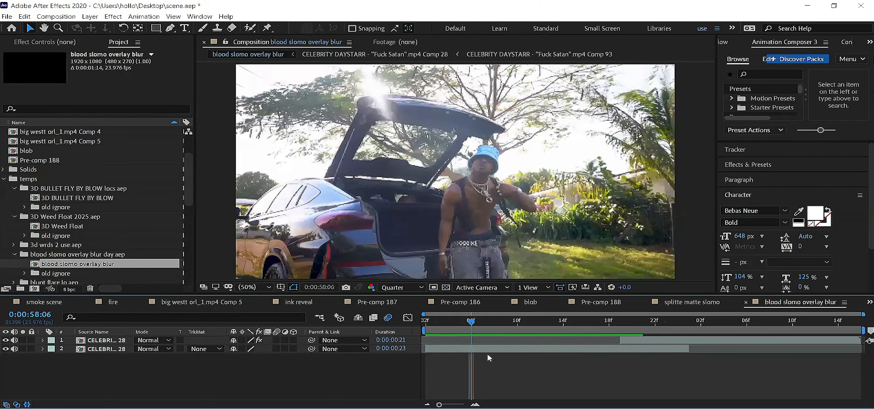
{"action": "left_click", "coordinate": [575, 324]}
{"action": "left_click_drag", "start_coordinate": [576, 325], "coordinate": [520, 332]}
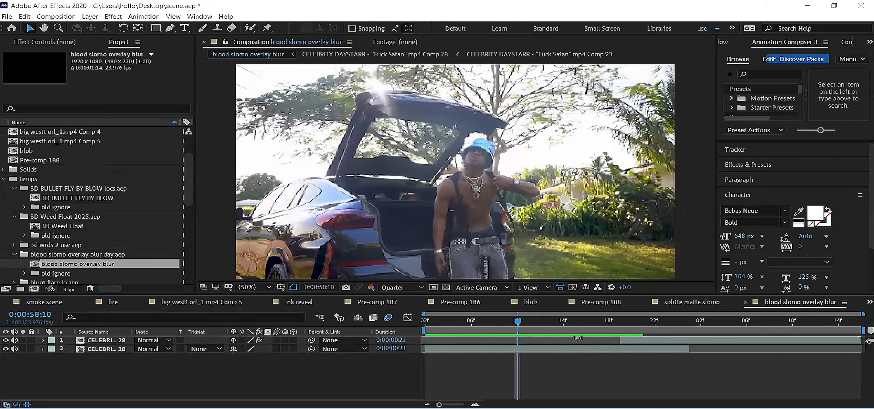
{"action": "left_click_drag", "start_coordinate": [515, 329], "coordinate": [494, 330]}
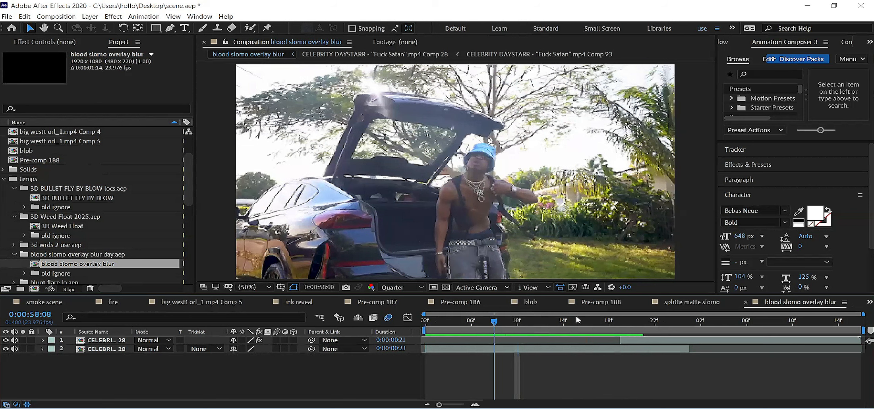
Step: Examine the blood slomo overlay blur comp between 0:00:58:19 and 0:00:59:06, including the upper layer's effect settings
{"action": "left_click", "coordinate": [576, 318]}
{"action": "left_click", "coordinate": [665, 318]}
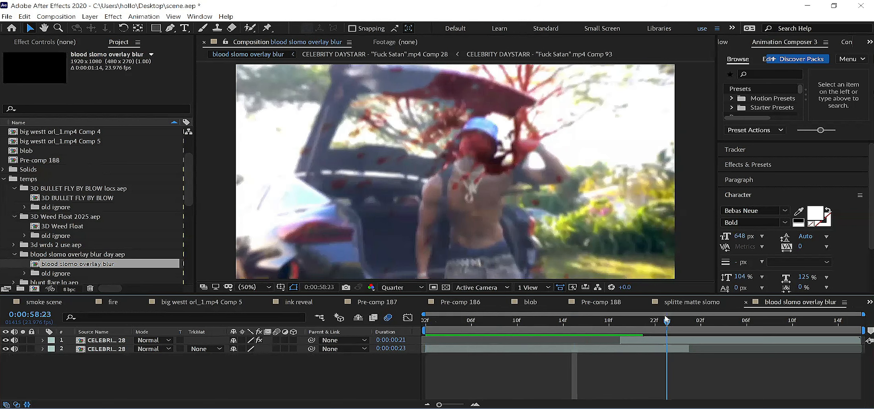
{"action": "left_click", "coordinate": [637, 321]}
{"action": "left_click", "coordinate": [641, 344]}
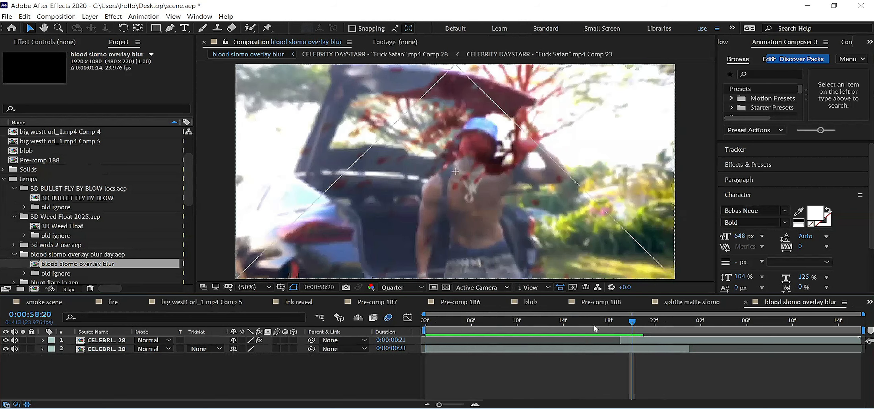
{"action": "left_click", "coordinate": [88, 42]}
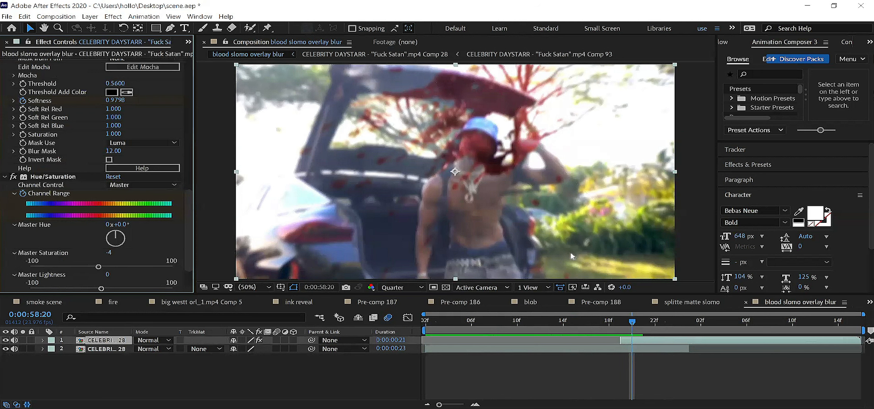
{"action": "left_click", "coordinate": [748, 320]}
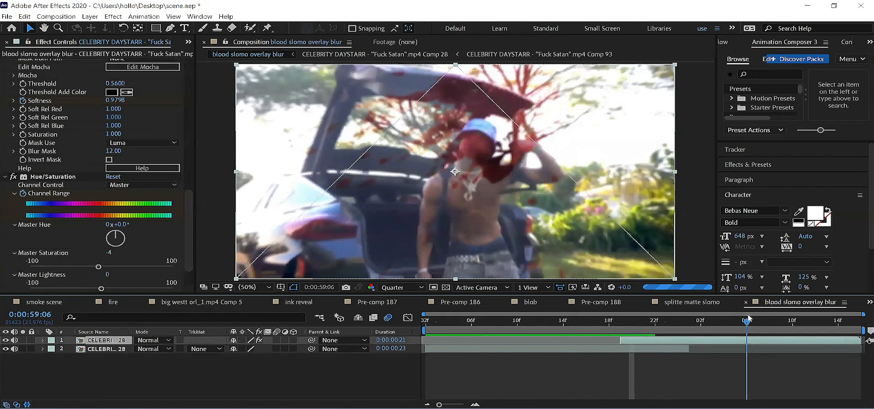
{"action": "left_click", "coordinate": [621, 326]}
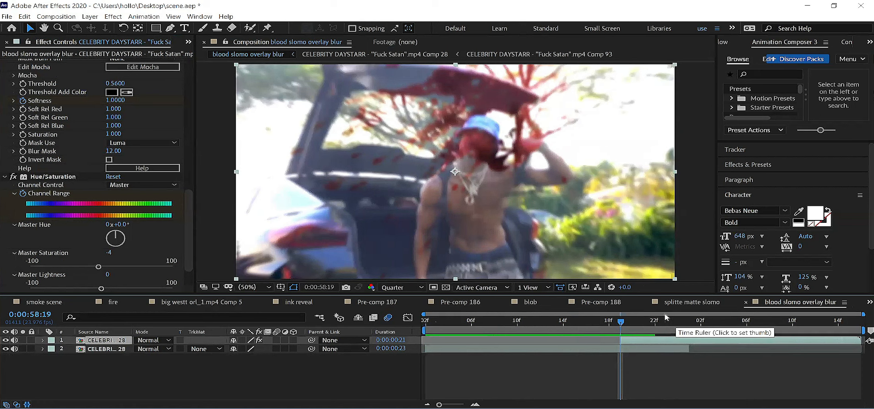
Step: Open the nested CELEBRITY DAYSTARR Comp 28 and preview the blood hit from about 0:00:58:07
{"action": "double_click", "coordinate": [129, 344]}
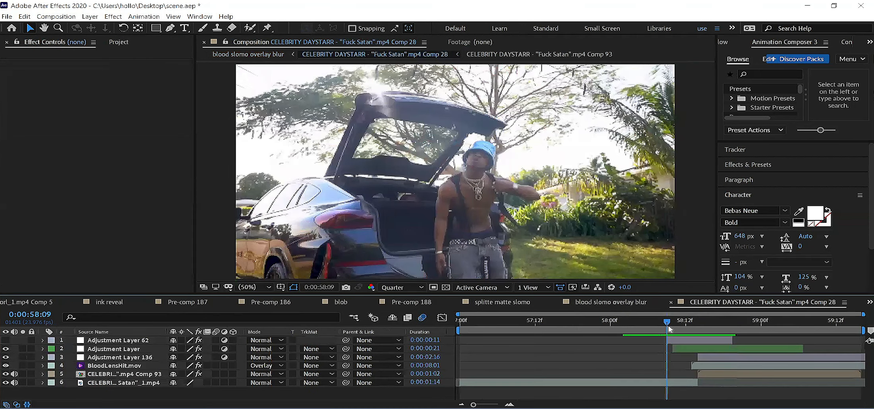
{"action": "key", "text": "space"}
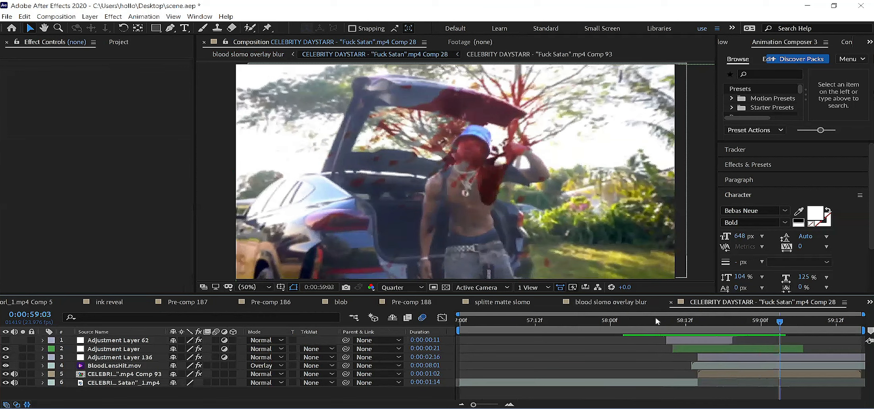
{"action": "left_click", "coordinate": [655, 320]}
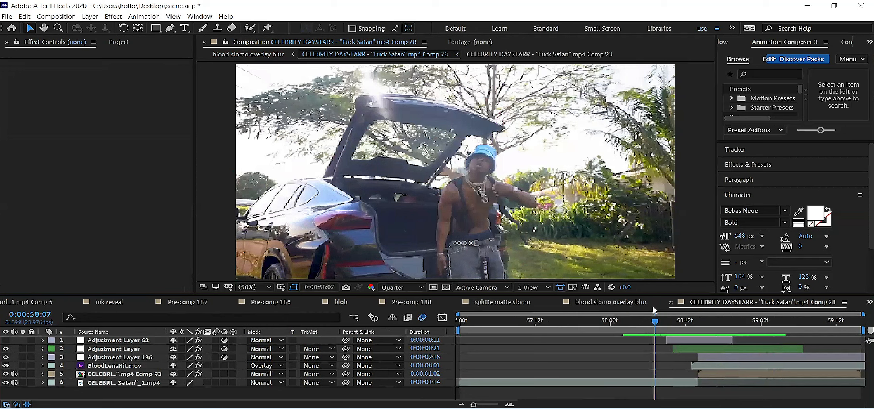
{"action": "key", "text": "space"}
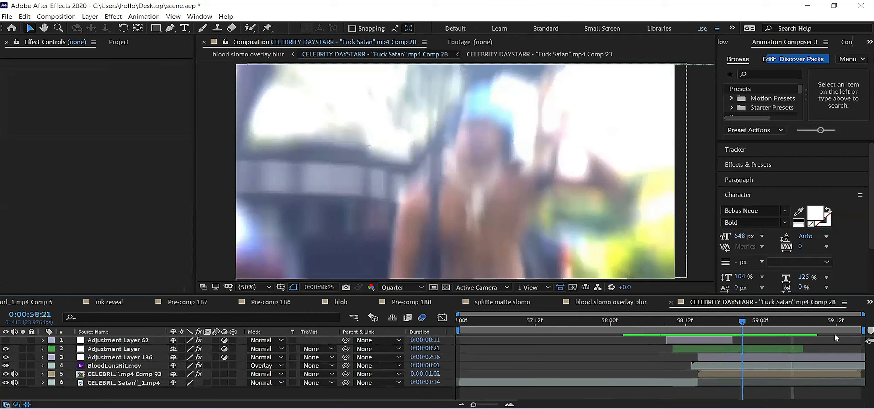
Step: Copy Adjustment Layer, Adjustment Layer 136 and BloodLensHit.mov into big westt orl_1.mp4 Comp 1, starting at 0:00:12:16
{"action": "left_click", "coordinate": [112, 349]}
{"action": "left_click", "coordinate": [110, 358], "text": "ctrl"}
{"action": "left_click", "coordinate": [115, 365], "text": "ctrl"}
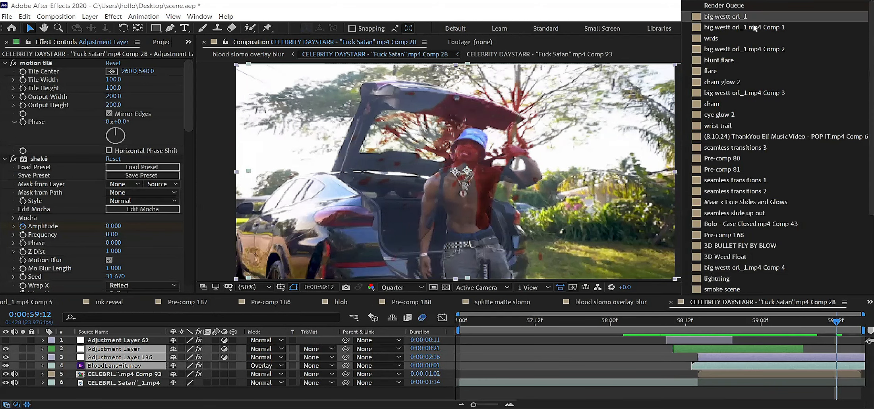
{"action": "left_click", "coordinate": [755, 27]}
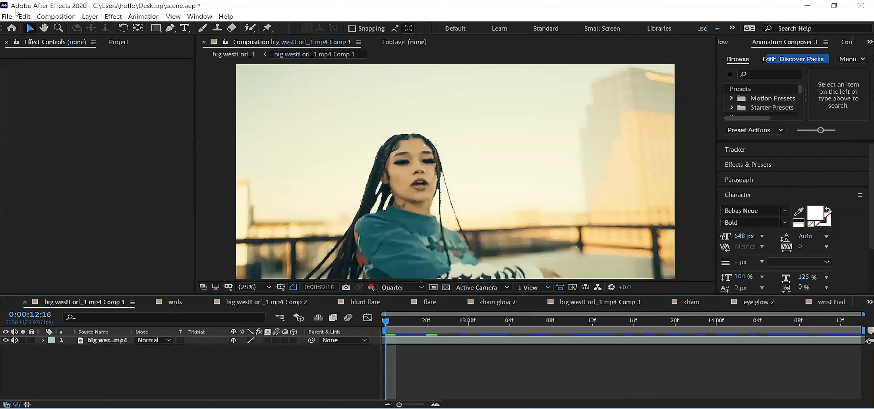
{"action": "left_click", "coordinate": [39, 19]}
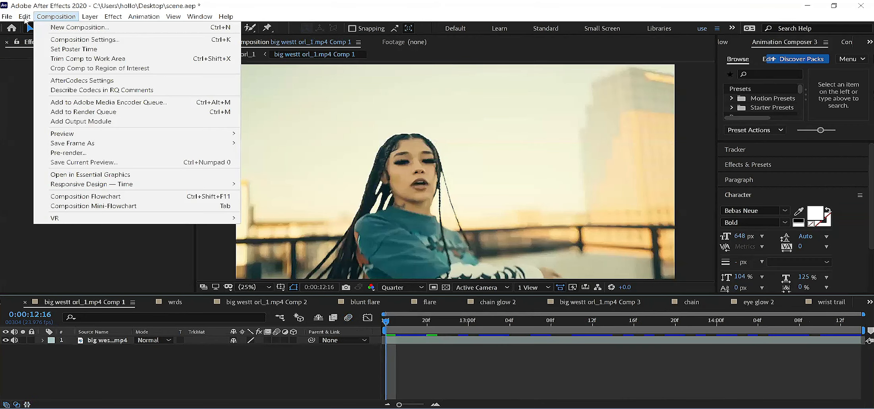
{"action": "left_click", "coordinate": [774, 346]}
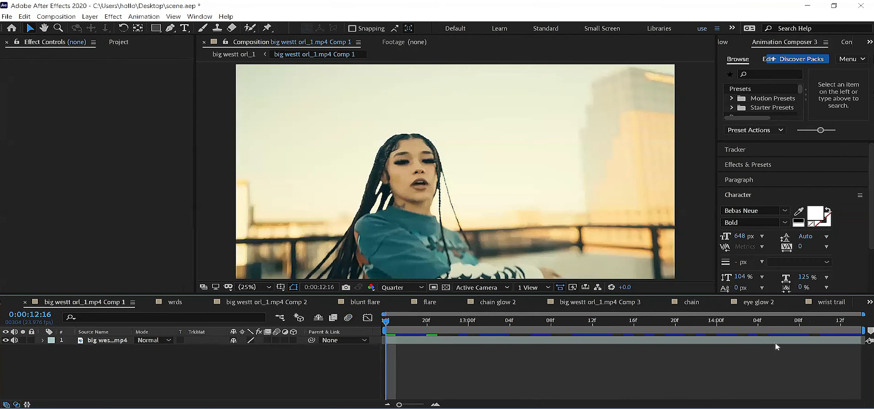
{"action": "key", "text": "ctrl+v"}
{"action": "key", "text": "bracketleft"}
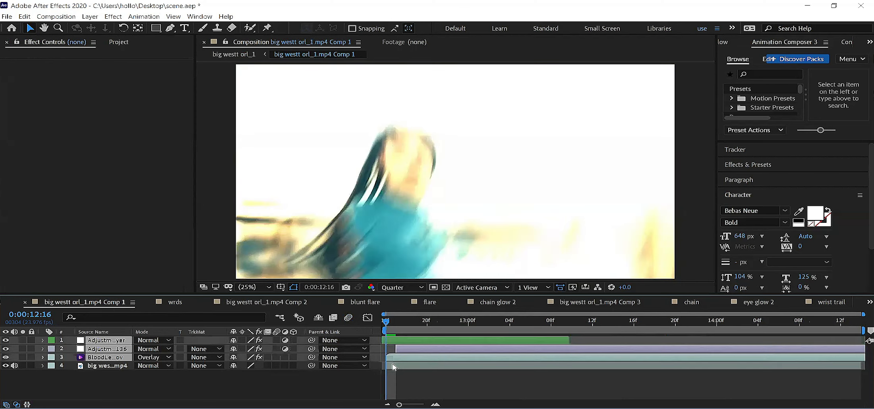
Step: Preview the pasted blood overlay on the clip from 0:00:12:16
{"action": "key", "text": "space"}
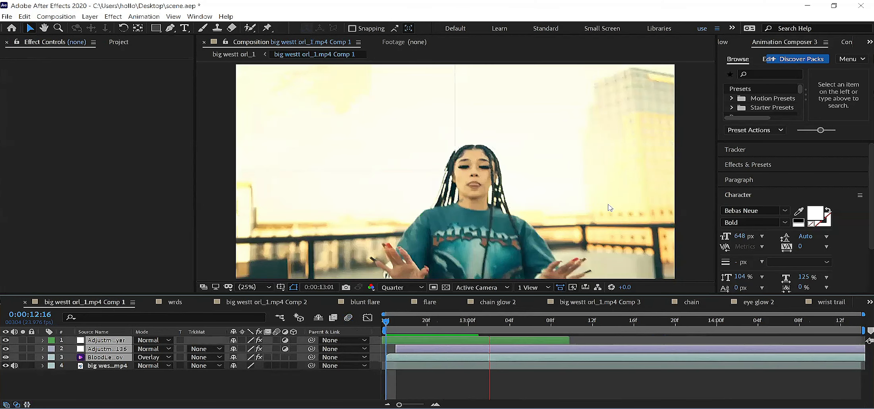
{"action": "key", "text": "space"}
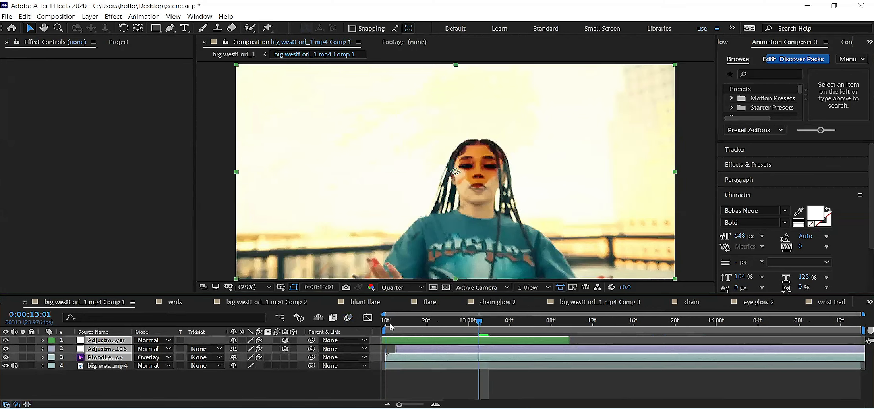
{"action": "key", "text": "space"}
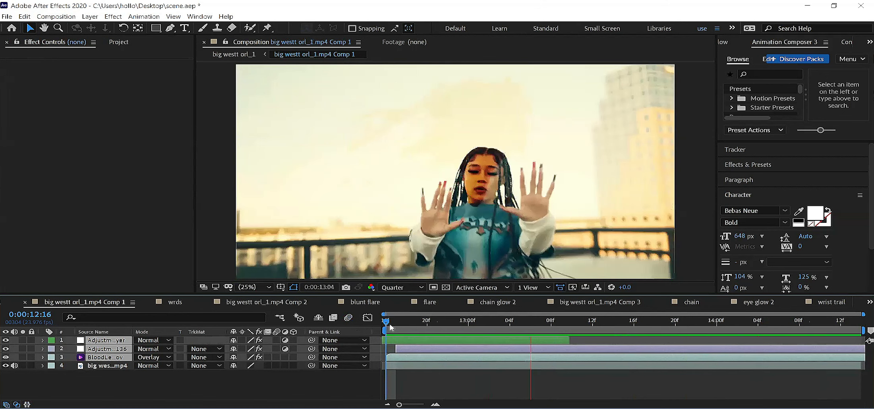
{"action": "key", "text": "space"}
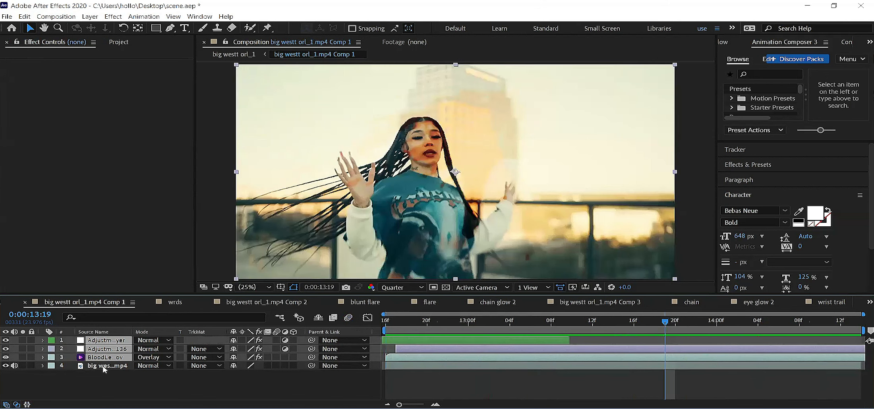
Step: Try the Add blend mode on the BloodLensHit layer, return it to Overlay and preview the clip
{"action": "left_click", "coordinate": [144, 365]}
{"action": "left_click", "coordinate": [204, 145]}
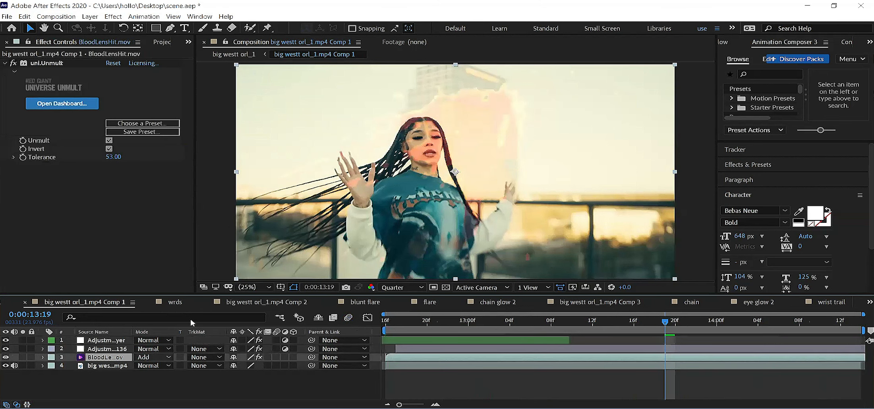
{"action": "left_click", "coordinate": [156, 357]}
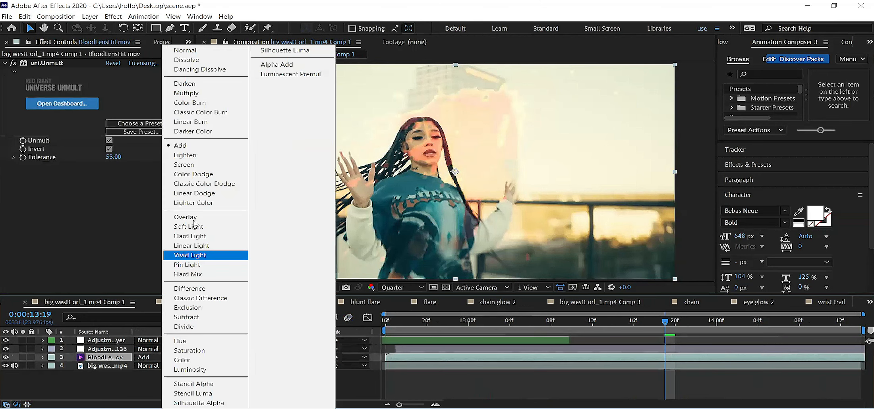
{"action": "left_click", "coordinate": [185, 217]}
{"action": "key", "text": "space"}
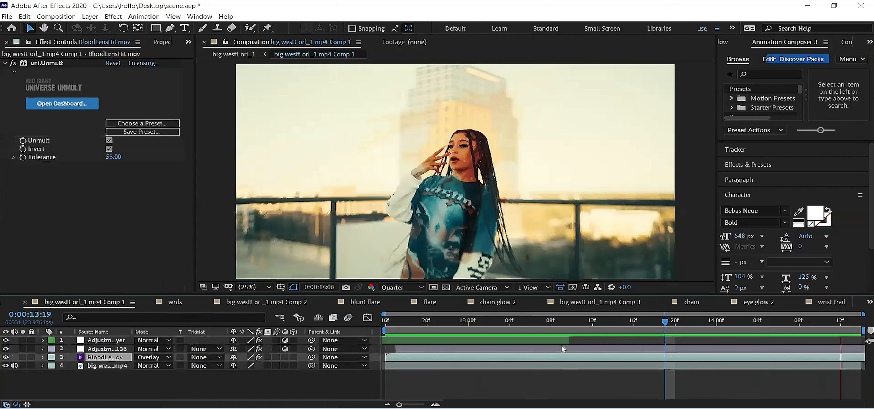
{"action": "key", "text": "space"}
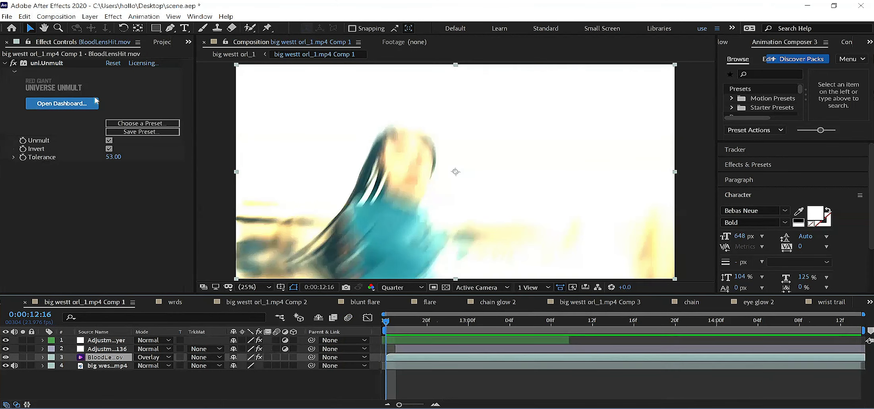
Step: Import chroma glass break guns hot locs from the pack's GUN AND GLASS FX TEMPS folder into the project's temps folder
{"action": "left_click", "coordinate": [161, 42]}
{"action": "left_click", "coordinate": [34, 180]}
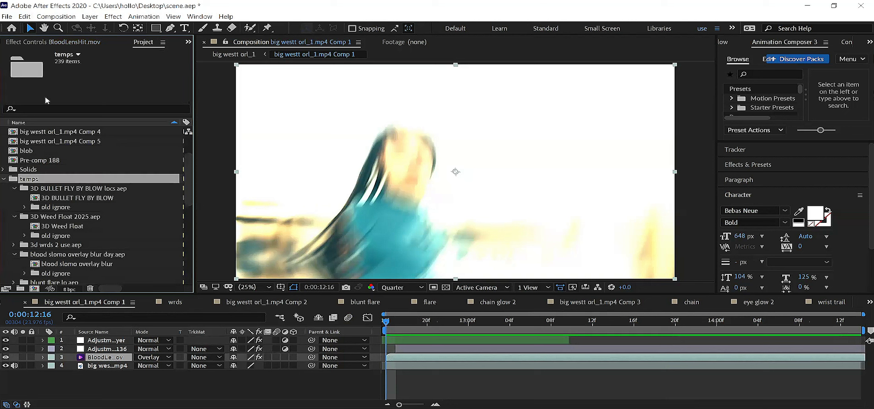
{"action": "left_click", "coordinate": [232, 144]}
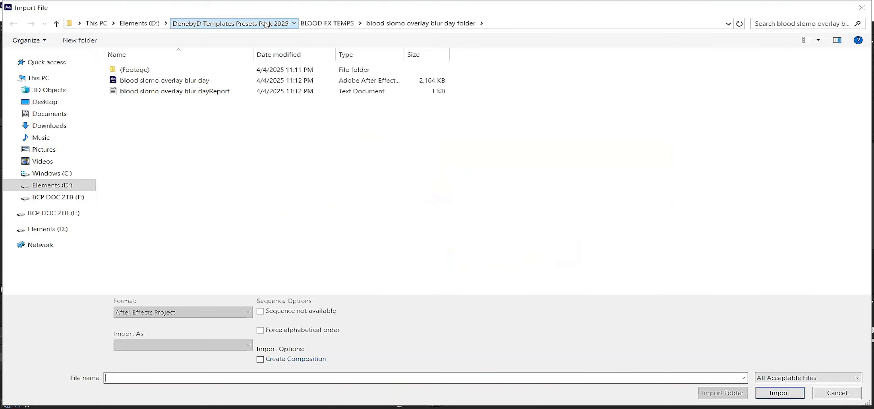
{"action": "left_click", "coordinate": [265, 24]}
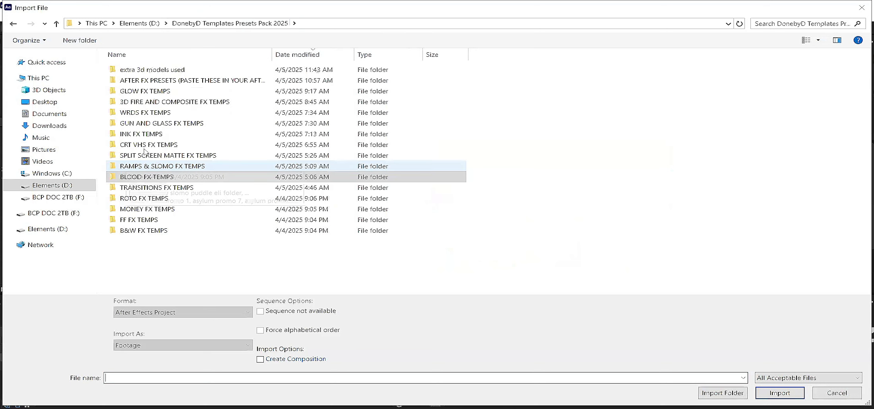
{"action": "left_click", "coordinate": [162, 124]}
{"action": "double_click", "coordinate": [167, 124]}
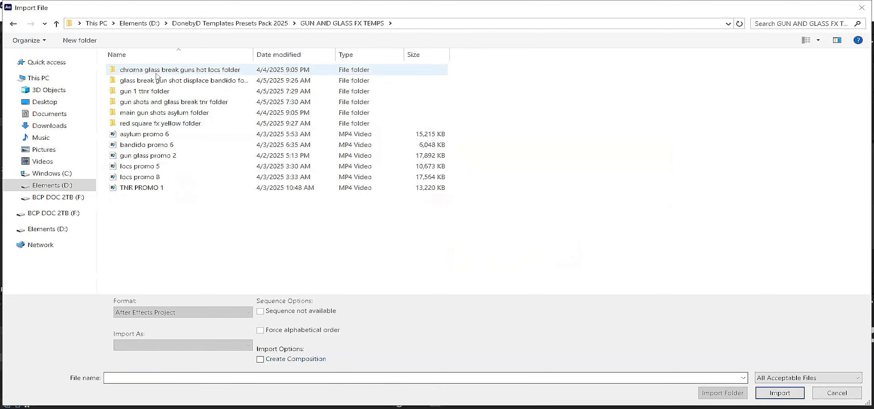
{"action": "double_click", "coordinate": [190, 71]}
{"action": "double_click", "coordinate": [191, 71]}
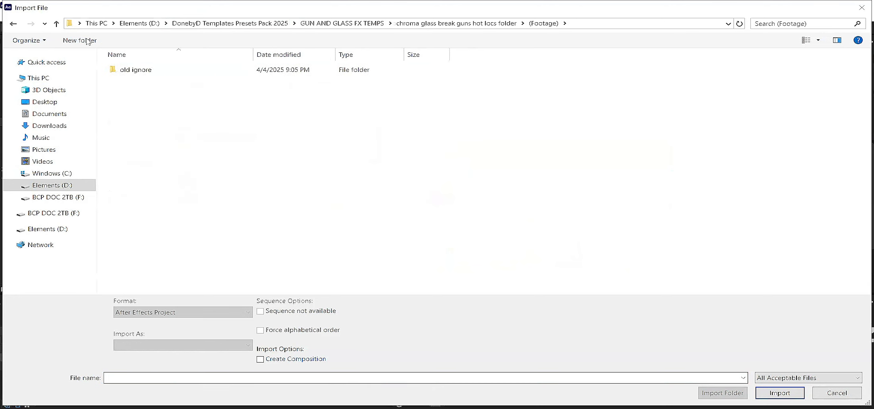
{"action": "left_click", "coordinate": [21, 25]}
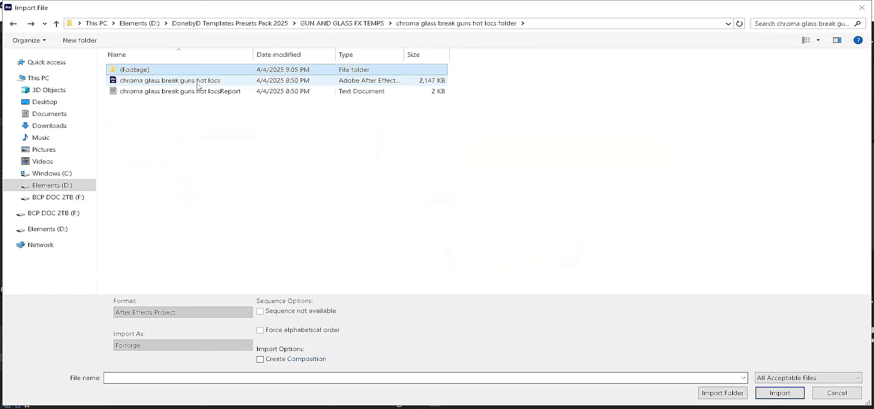
{"action": "double_click", "coordinate": [198, 83]}
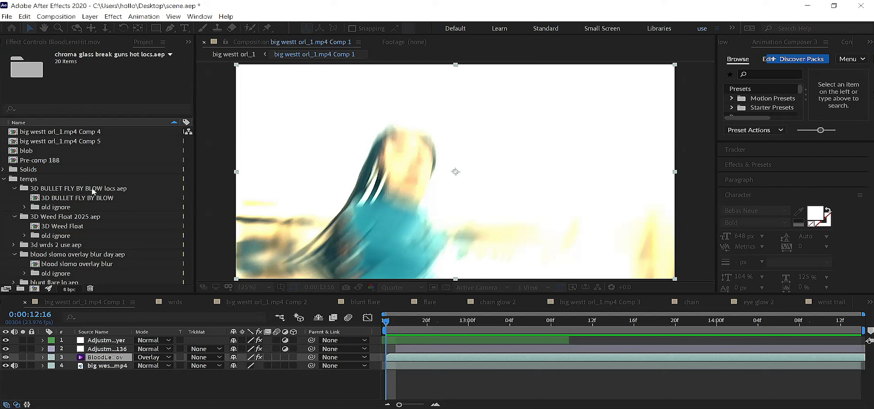
Step: Open the chroma glass break guns hot comp from its imported folder and preview it from 0:00:19:17
{"action": "scroll", "coordinate": [124, 265], "scroll_direction": "down", "scroll_amount": 4}
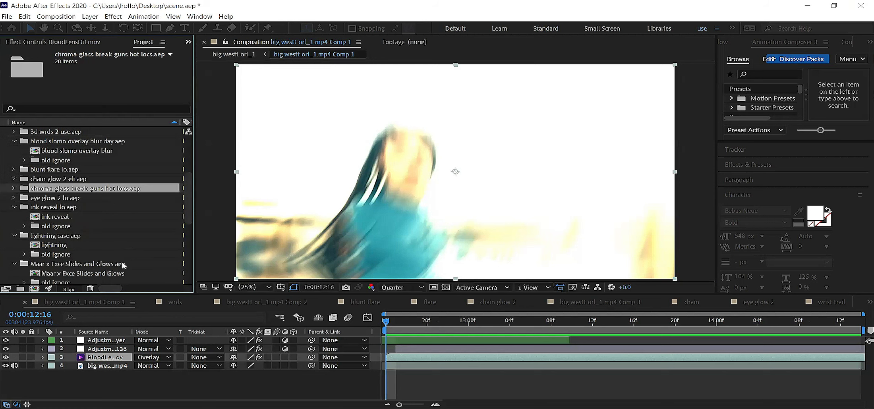
{"action": "scroll", "coordinate": [116, 232], "scroll_direction": "up", "scroll_amount": 2}
{"action": "left_click", "coordinate": [14, 245]}
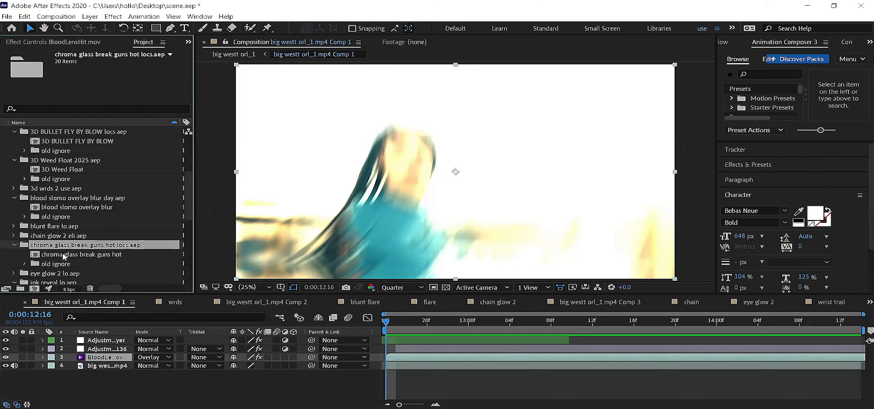
{"action": "double_click", "coordinate": [65, 256]}
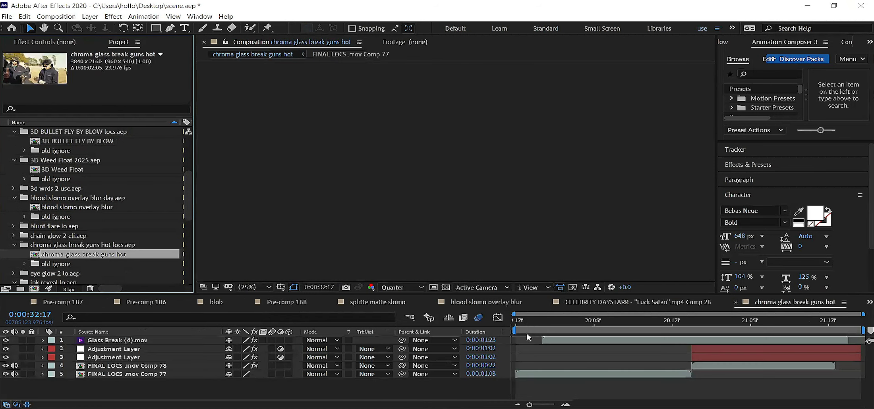
{"action": "left_click_drag", "start_coordinate": [527, 325], "coordinate": [501, 337]}
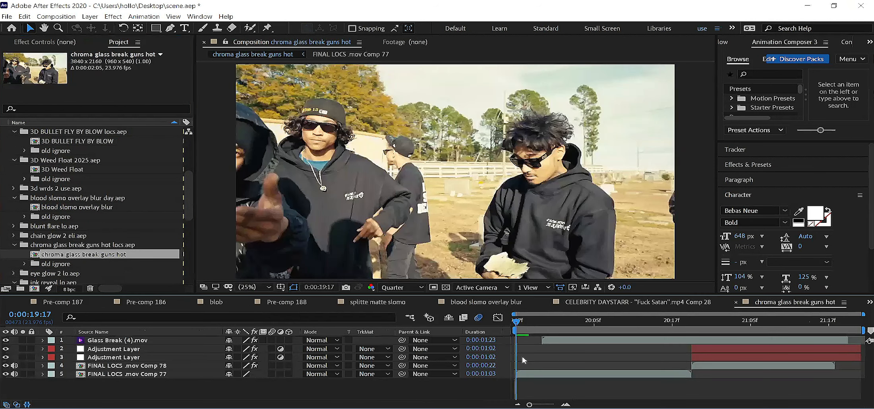
{"action": "key", "text": "space"}
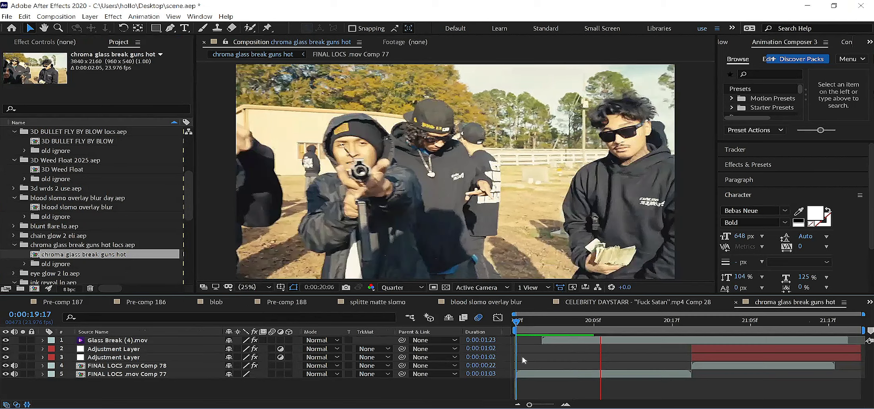
{"action": "key", "text": "space"}
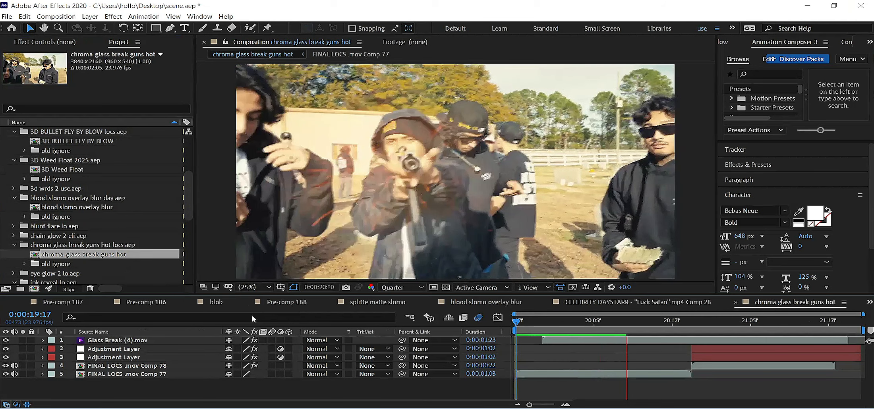
Step: Select the Glass Break (4).mov layer and both adjustment layers, and preview the glass break comp from 0:00:19:20
{"action": "left_click", "coordinate": [134, 341]}
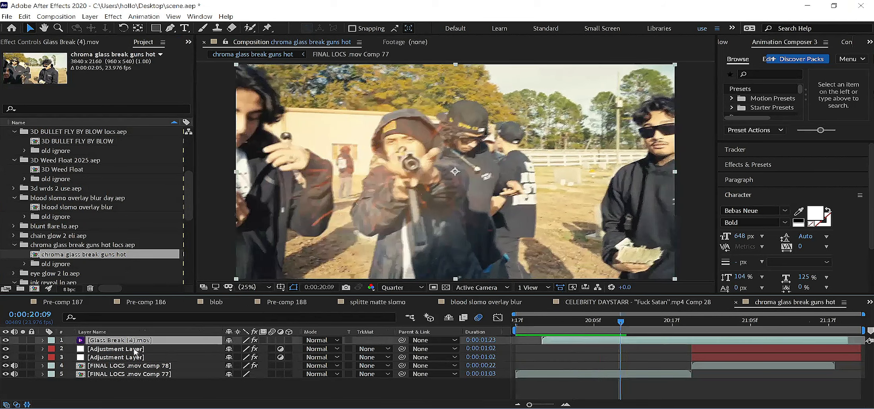
{"action": "left_click", "coordinate": [134, 358], "text": "shift"}
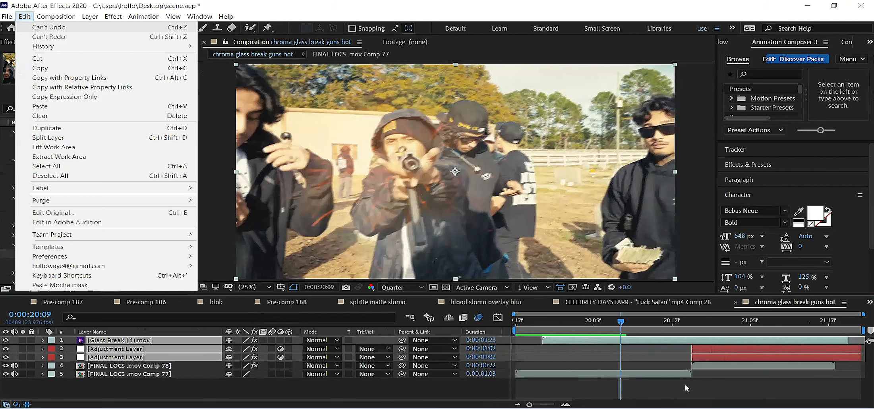
{"action": "left_click", "coordinate": [695, 359]}
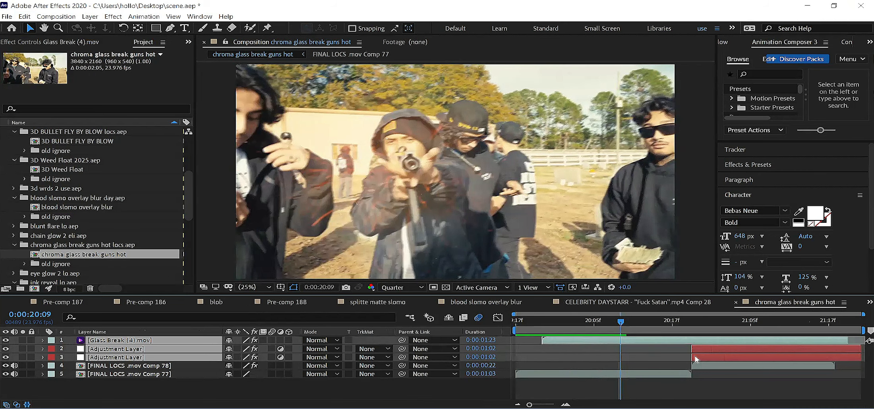
{"action": "key", "text": "space"}
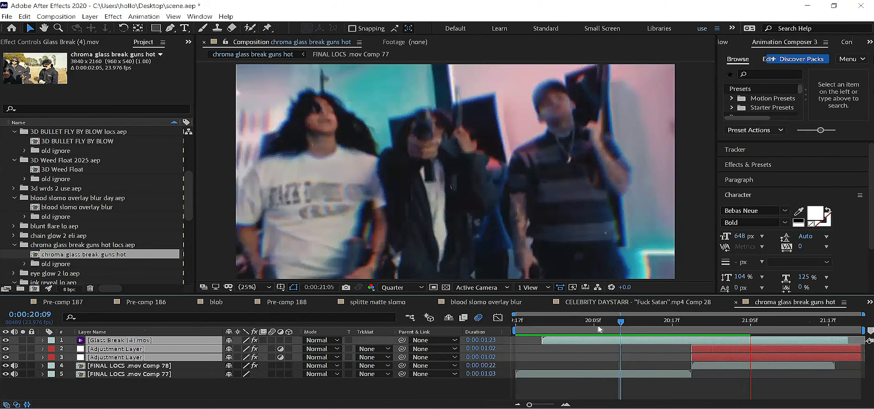
{"action": "left_click", "coordinate": [535, 322]}
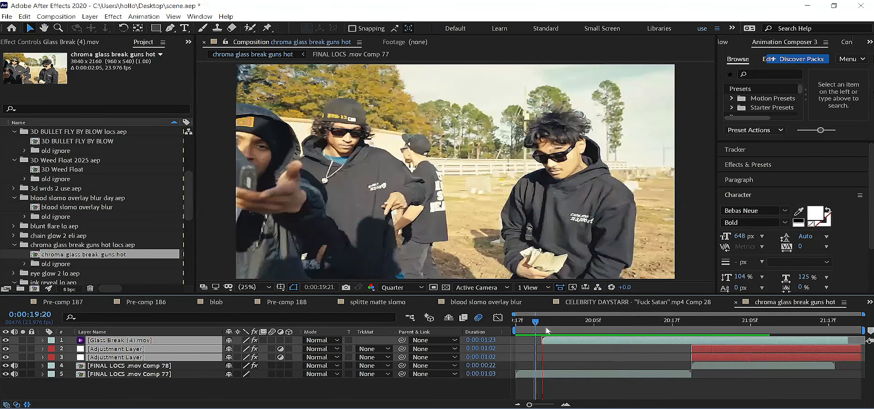
{"action": "key", "text": "space"}
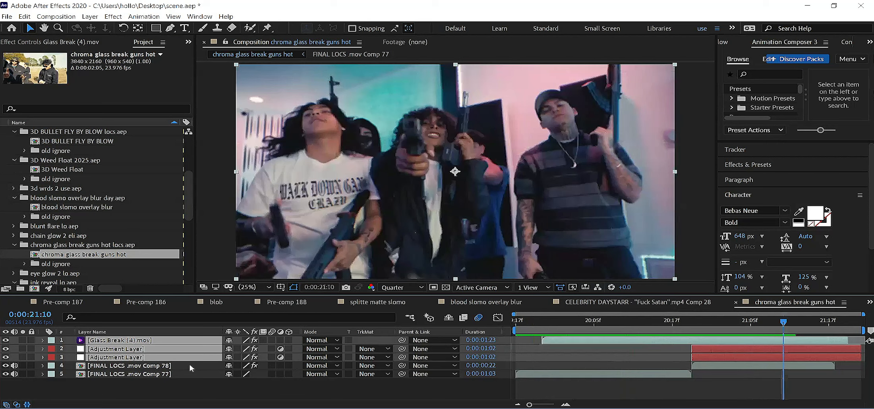
Step: Inspect the nested FINAL LOCS .mov Comp 78, return to the chroma glass break guns hot comp and check the frame at 0:00:20:12
{"action": "left_click", "coordinate": [148, 366]}
{"action": "double_click", "coordinate": [140, 366]}
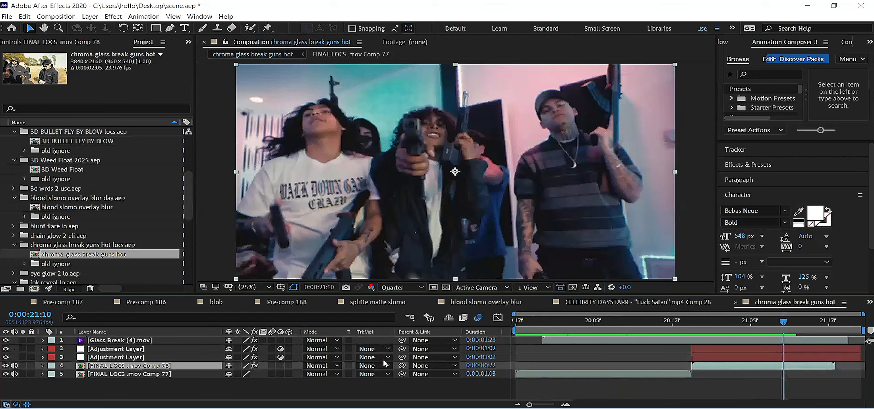
{"action": "key", "text": "Page_Up"}
{"action": "key", "text": "Page_Up"}
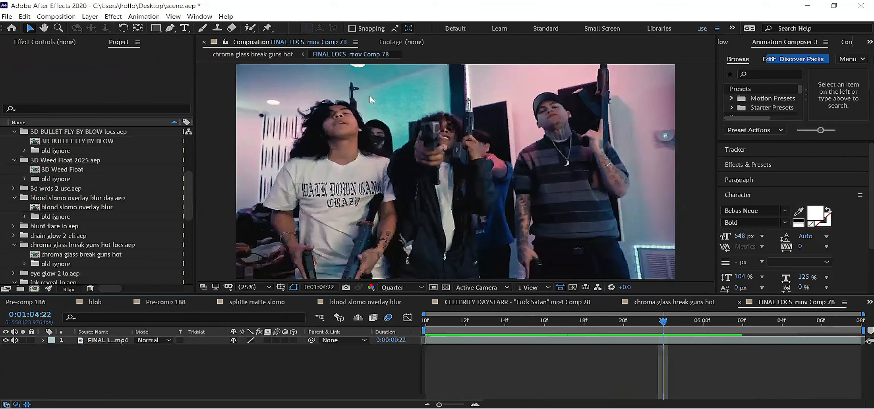
{"action": "left_click", "coordinate": [674, 302]}
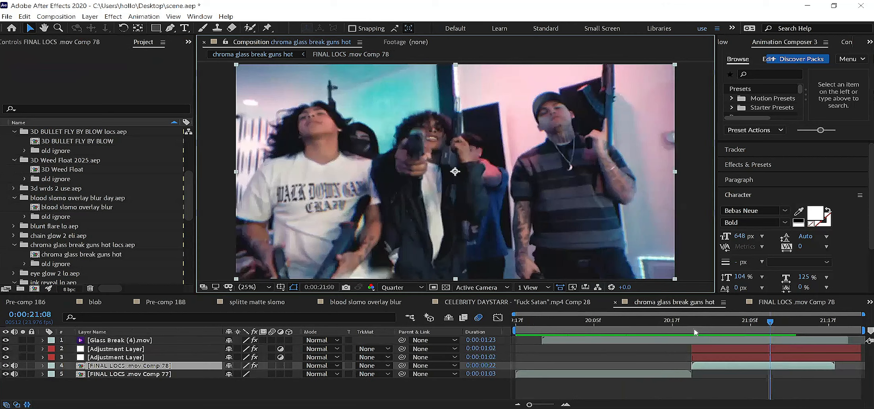
{"action": "key", "text": "Page_Down"}
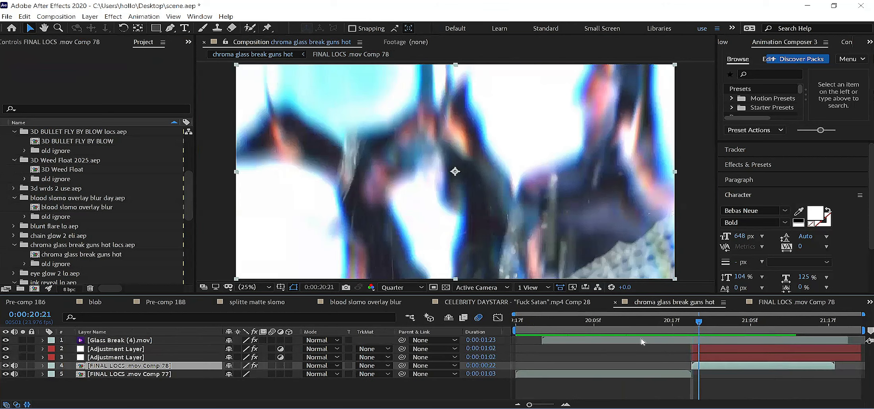
{"action": "left_click", "coordinate": [640, 323]}
Step: Copy the Glass Break (4).mov layer together with both adjustment layers from the chroma glass break guns hot comp
{"action": "left_click", "coordinate": [755, 341]}
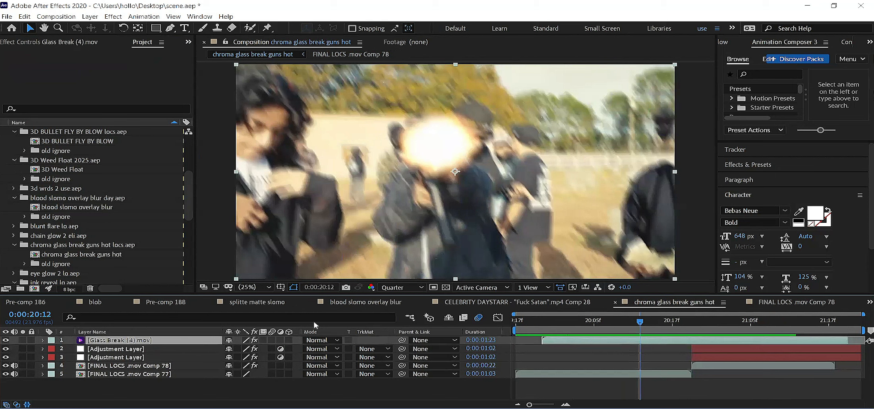
{"action": "left_click", "coordinate": [127, 357], "text": "shift"}
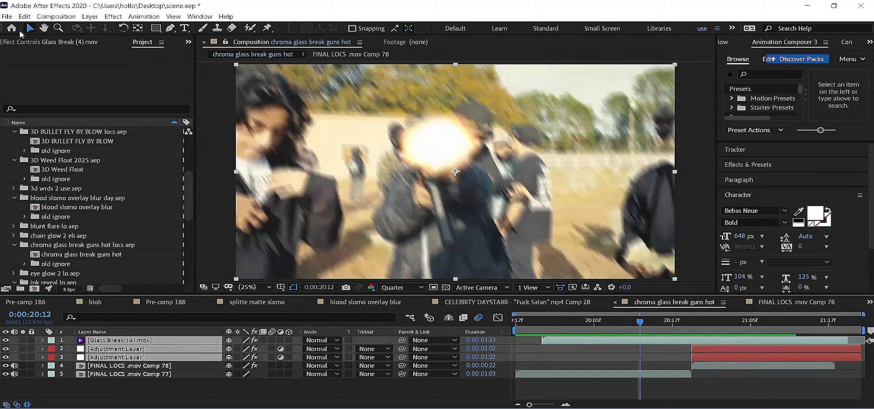
{"action": "left_click", "coordinate": [22, 17]}
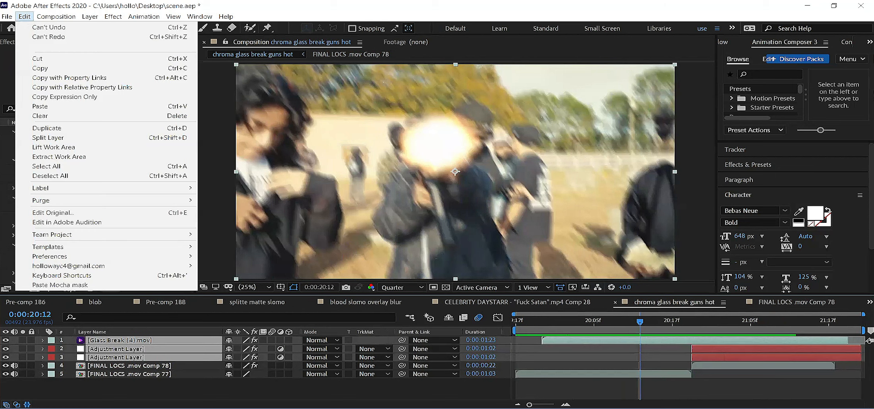
{"action": "left_click", "coordinate": [867, 387]}
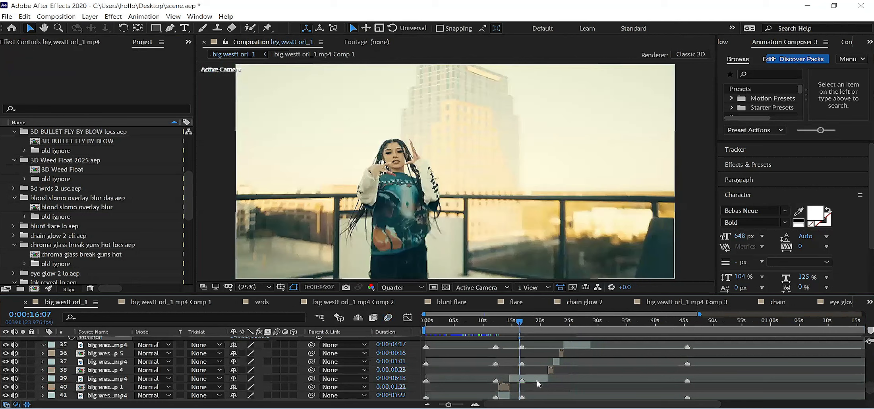
Step: Paste the glass break layers above the clip at 0:00:16:07 in big westt orl_1 and move them in time to that point
{"action": "left_click", "coordinate": [530, 380]}
{"action": "key", "text": "ctrl+v"}
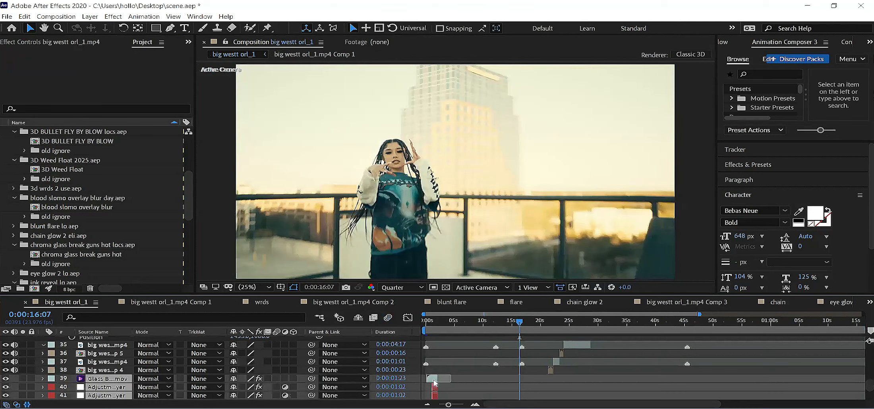
{"action": "left_click_drag", "start_coordinate": [535, 386], "coordinate": [518, 389]}
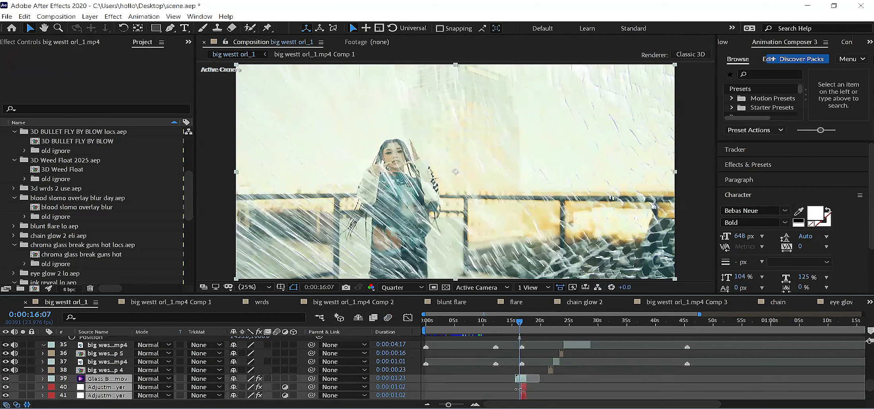
Step: Preview the pasted glass break transition from 0:00:14:14 and save the project
{"action": "key", "text": "space"}
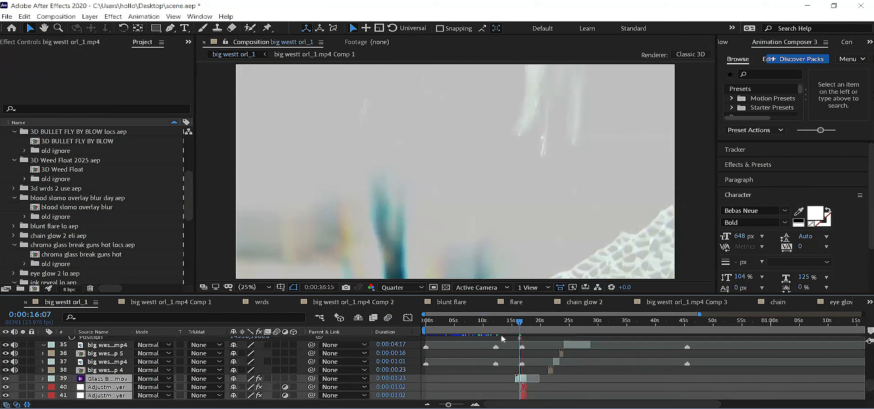
{"action": "left_click", "coordinate": [510, 326]}
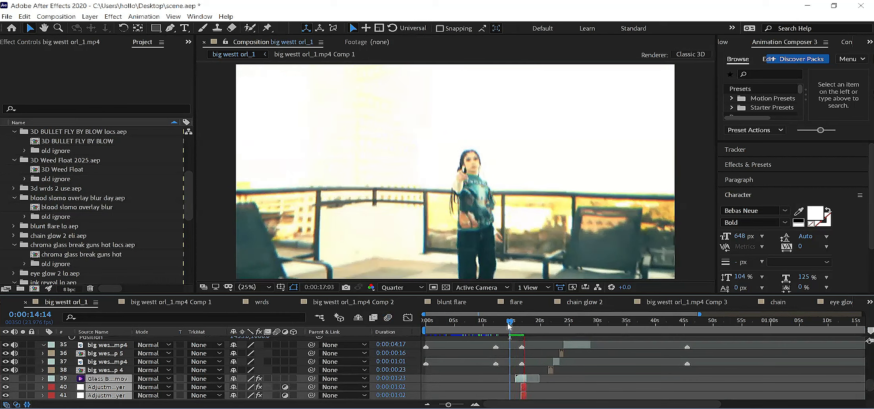
{"action": "left_click", "coordinate": [510, 322]}
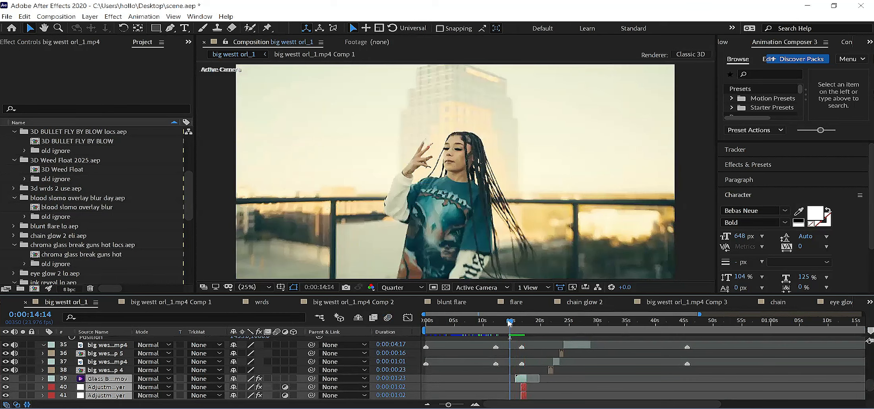
{"action": "key", "text": "space"}
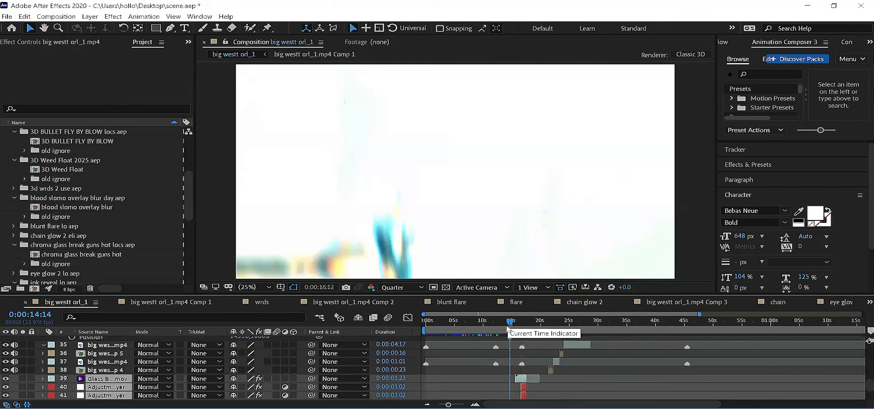
{"action": "key", "text": "space"}
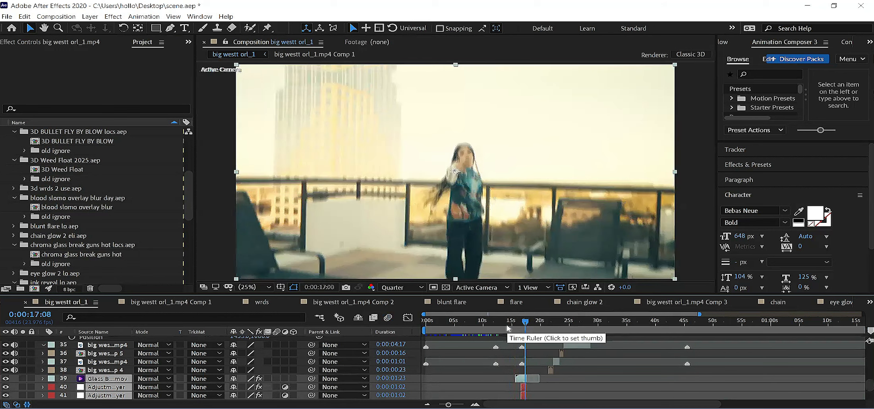
{"action": "key", "text": "ctrl+s"}
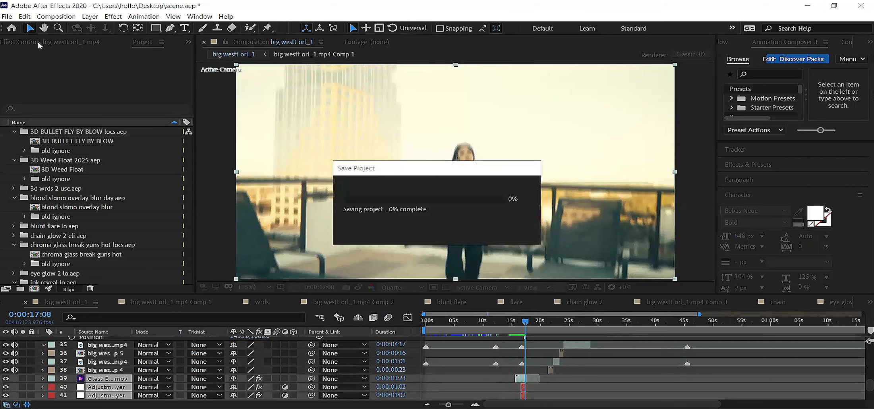